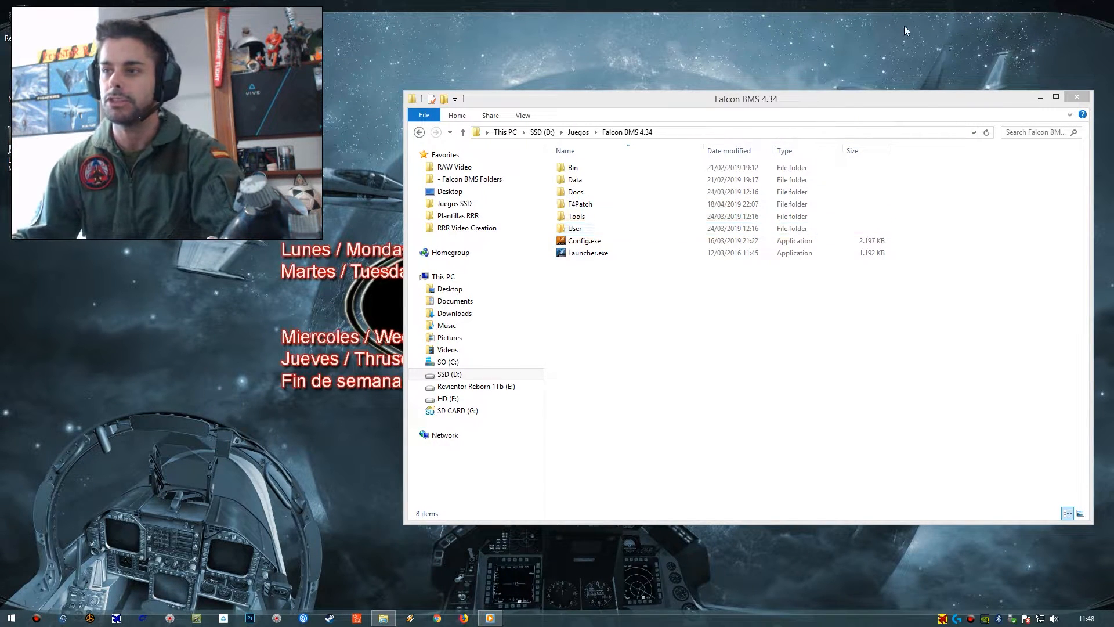
Run Launcher.exe from the Falcon BMS 4.34 folder and open its Configuration tool
click(573, 243)
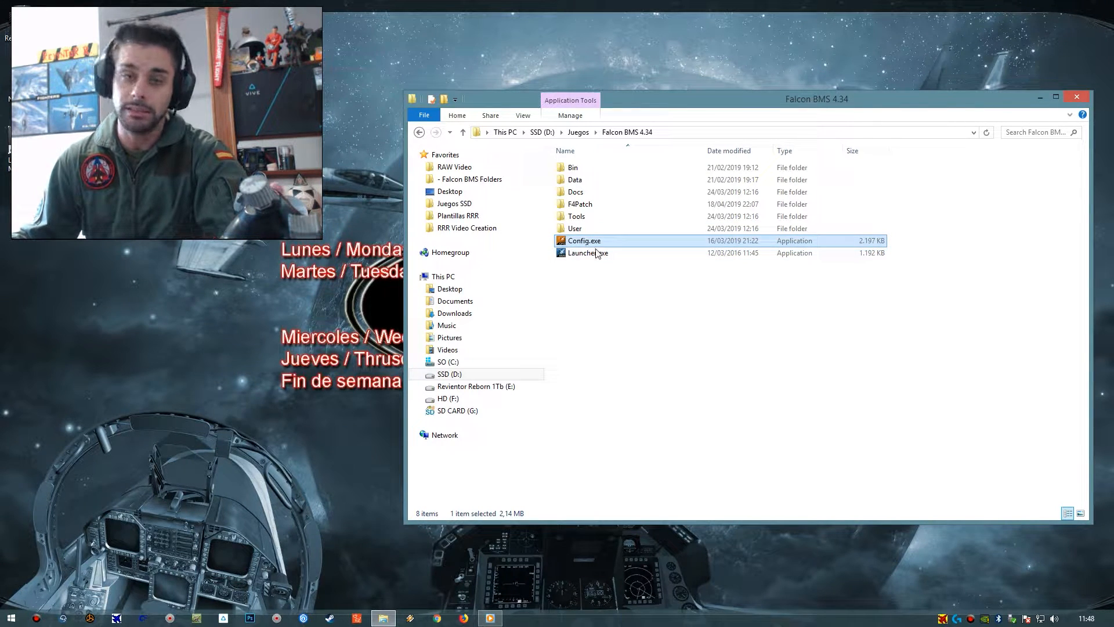
double_click(598, 255)
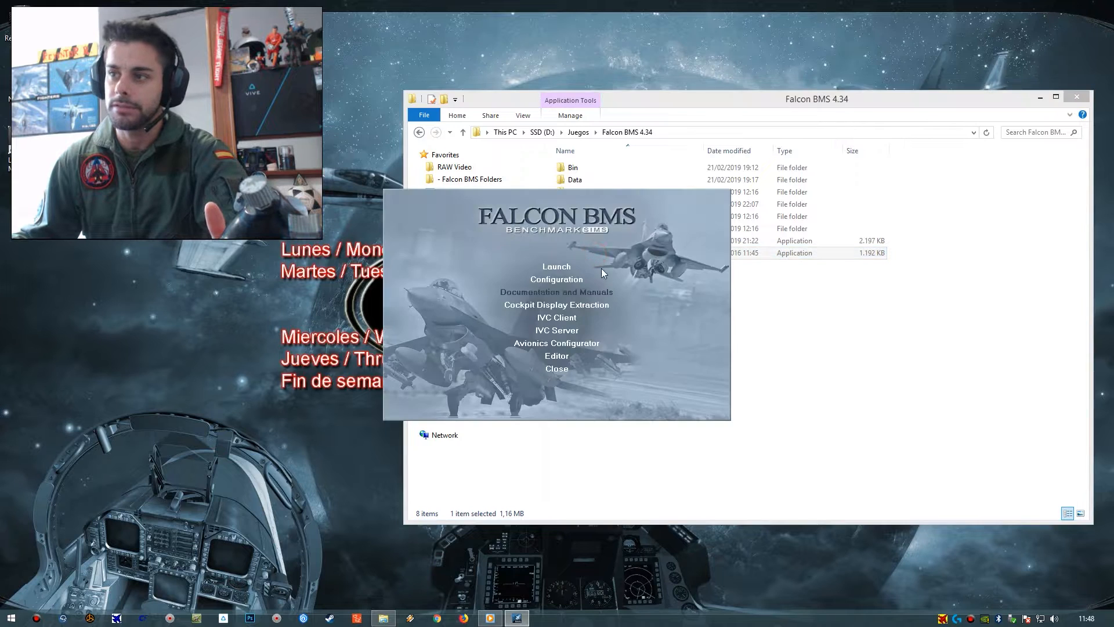
drag(637, 227, 647, 322)
click(560, 400)
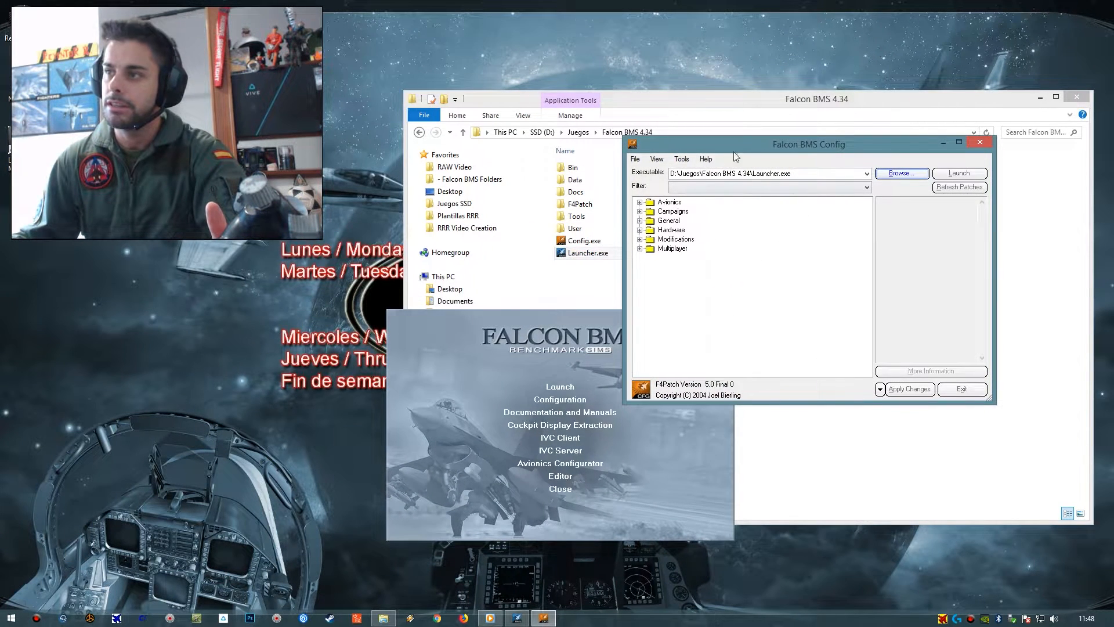
drag(736, 147, 713, 274)
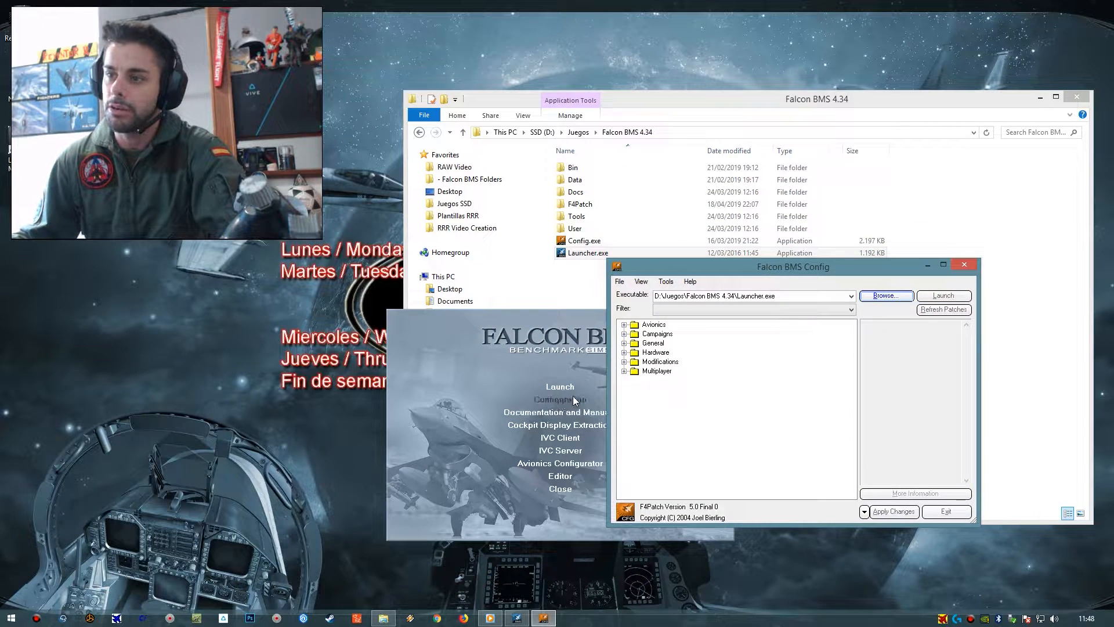
Minimize the folder window and close the Falcon BMS launcher, keeping only the configuration window open
click(1040, 96)
click(557, 511)
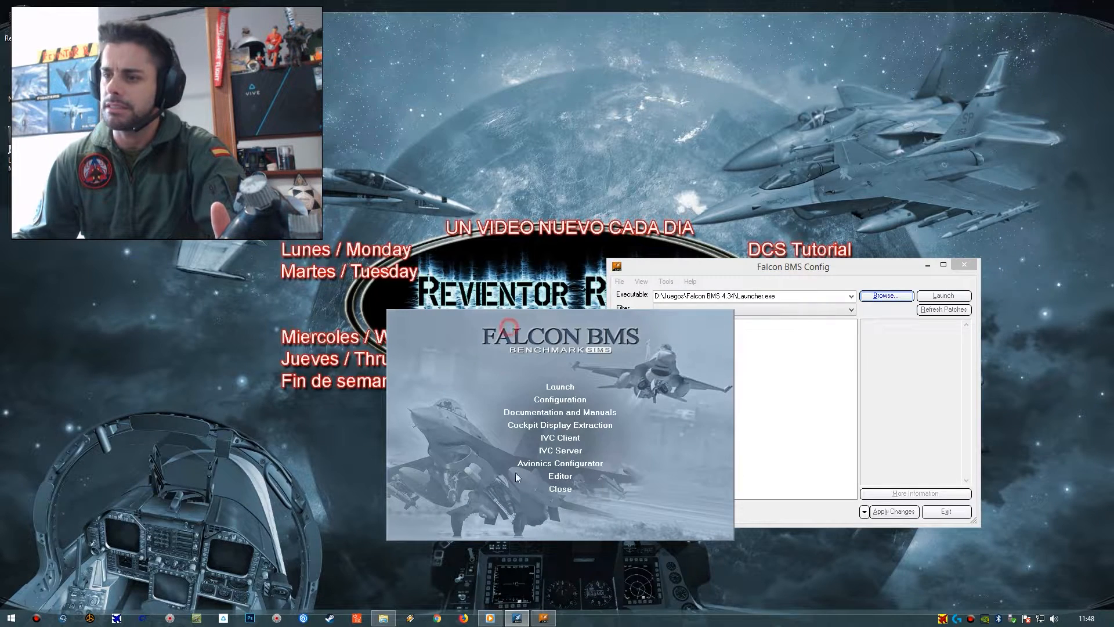
click(566, 491)
drag(699, 263, 690, 238)
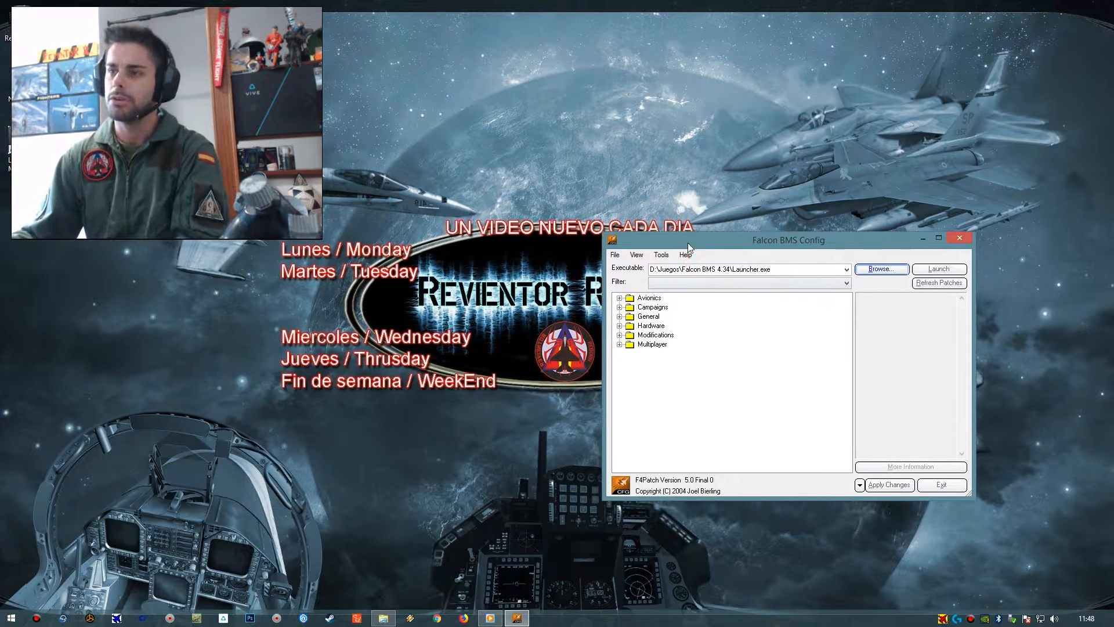
Expand the Avionics settings and examine the Cursor Speed choices, including 150%, and the High Contrast MFDs option
click(648, 298)
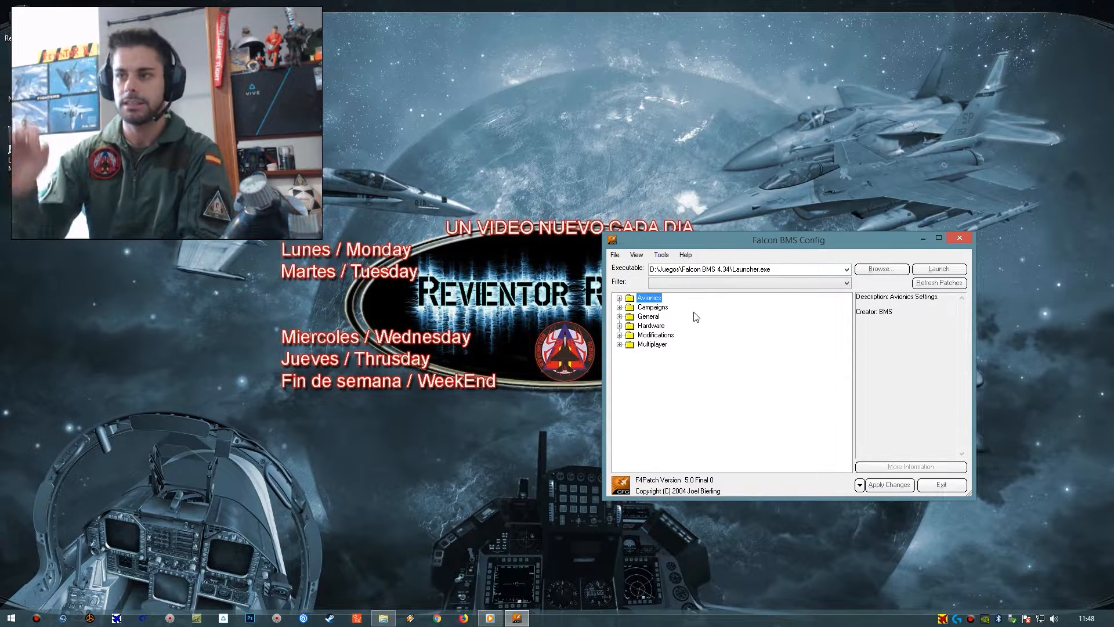
key(Right)
key(Down)
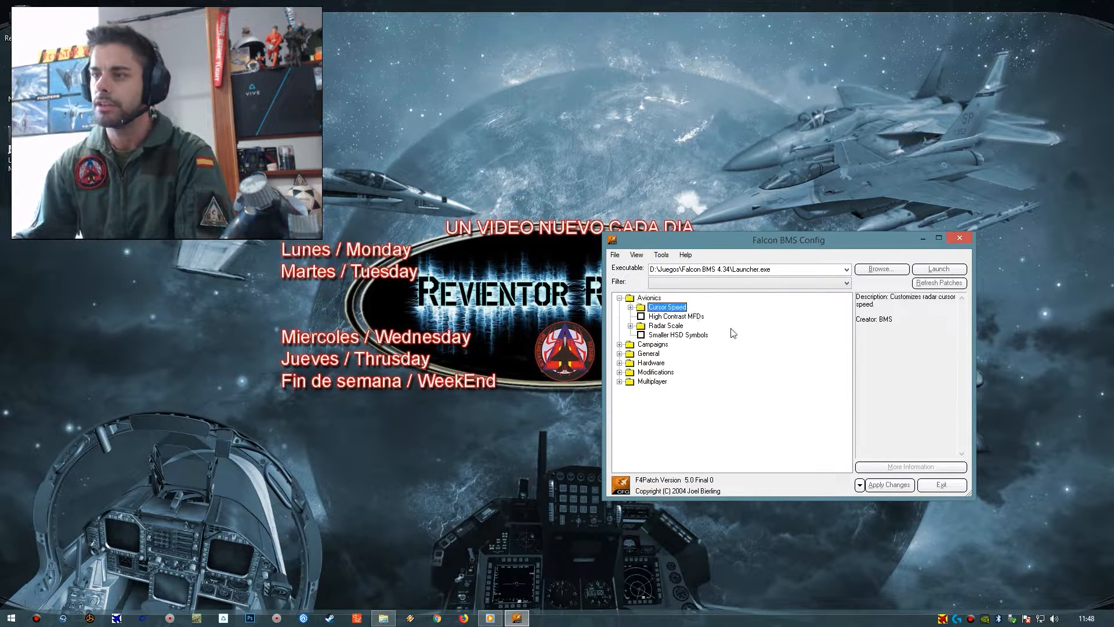
key(Right)
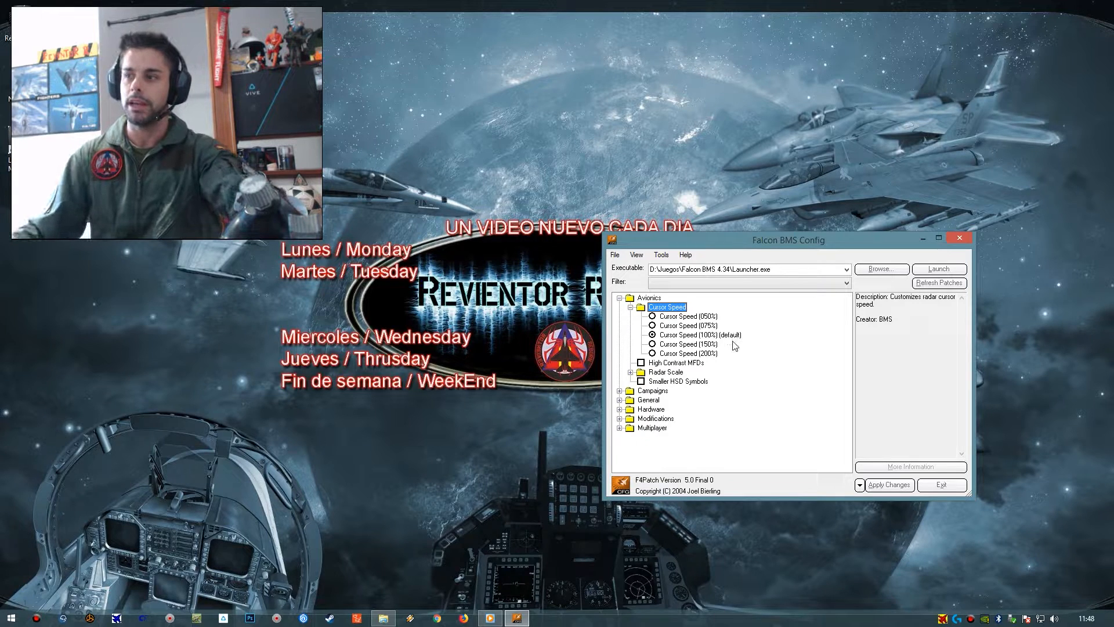
click(674, 345)
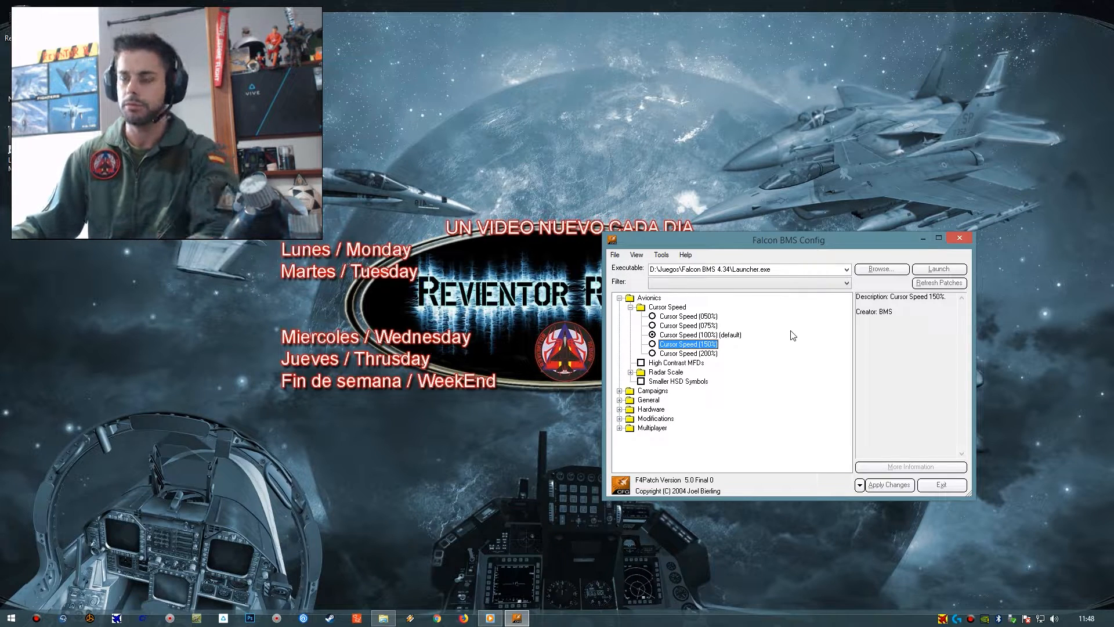
key(Left)
key(Left)
key(Down)
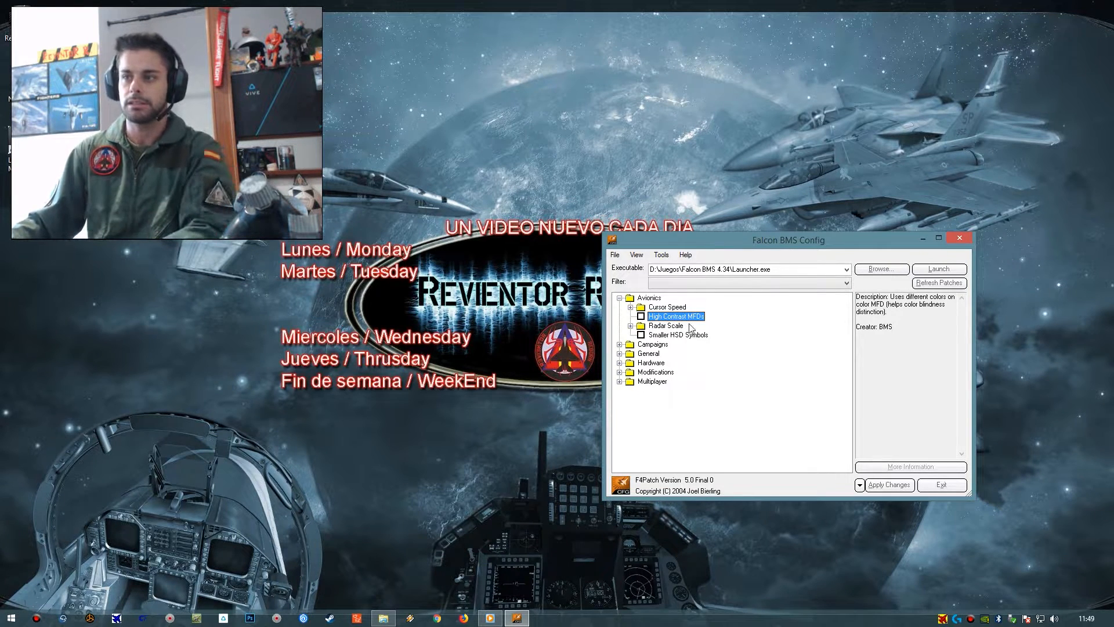
Examine the Radar Scale choices from 25% to 150% under Avionics, and collapse the group again
double_click(714, 326)
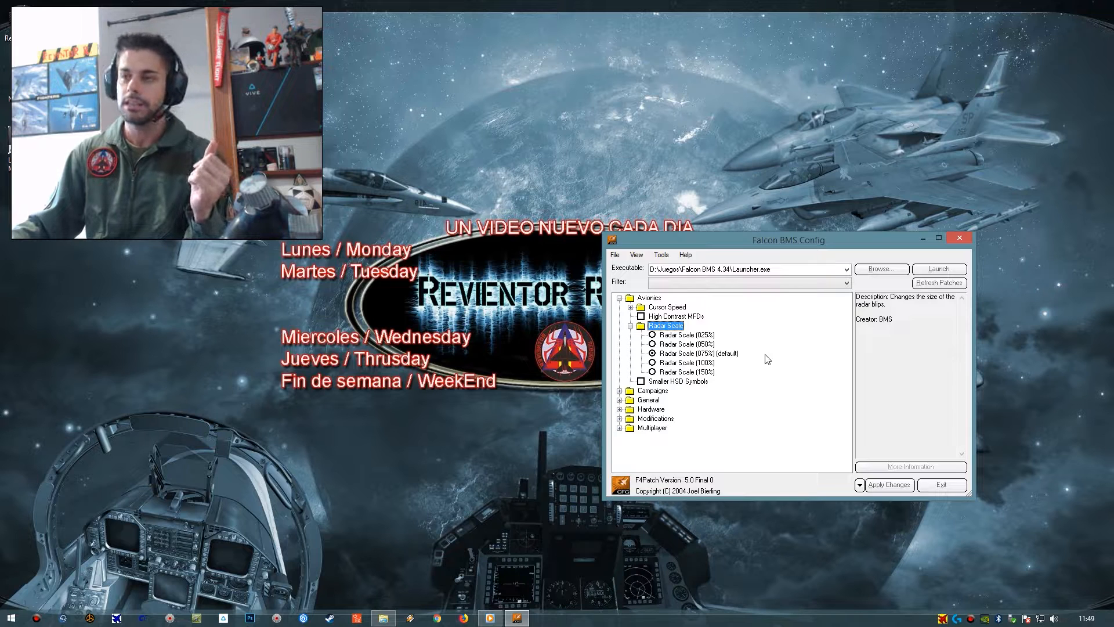
click(705, 373)
click(705, 344)
click(704, 353)
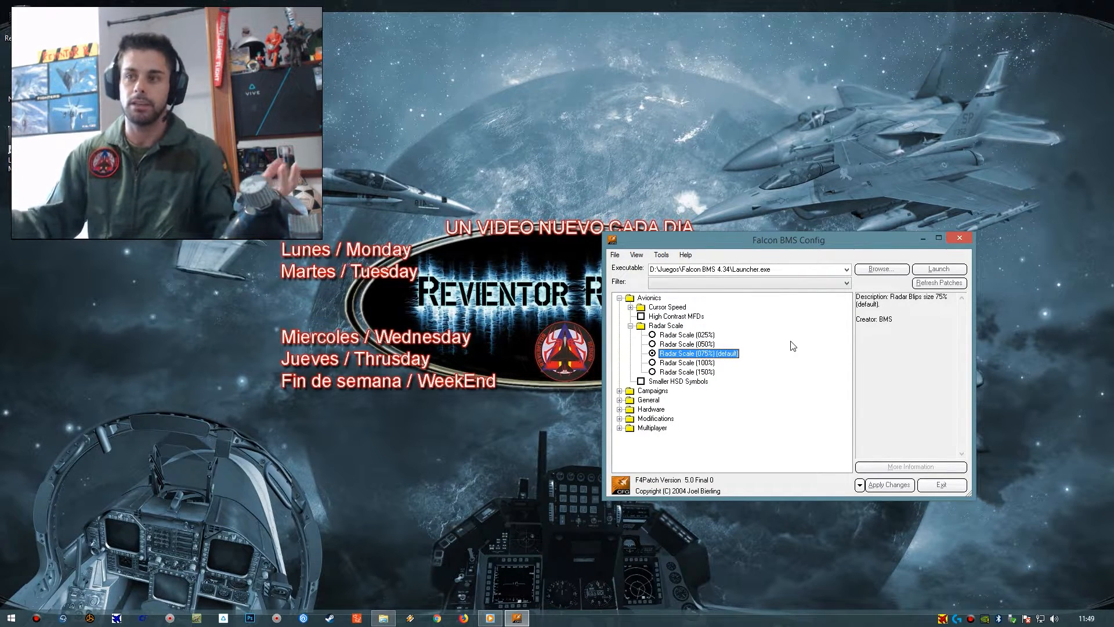
click(697, 335)
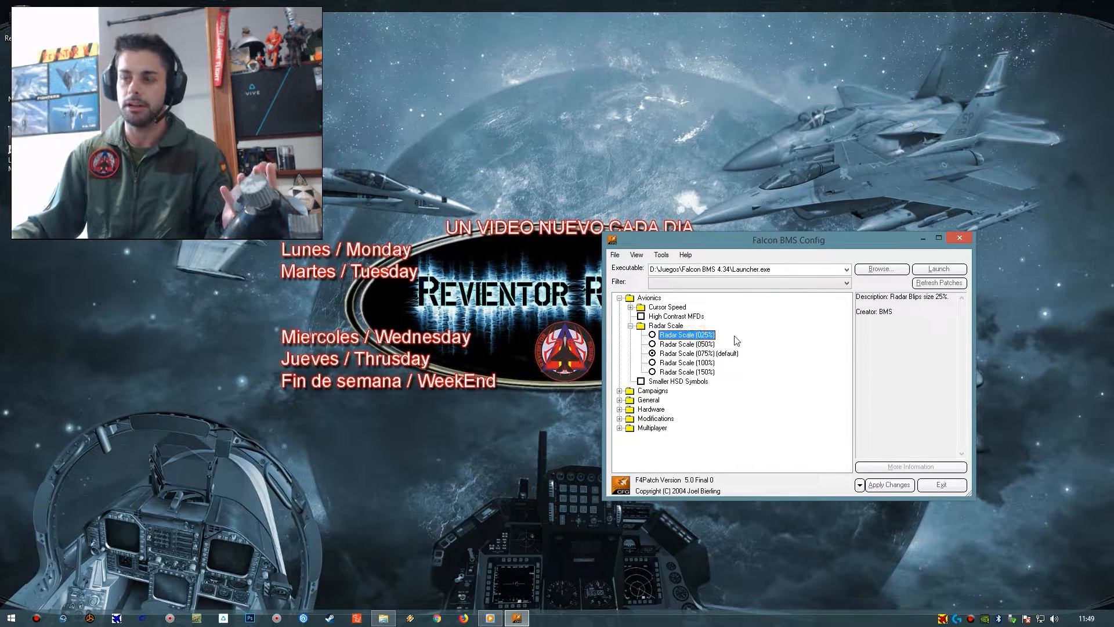
click(711, 371)
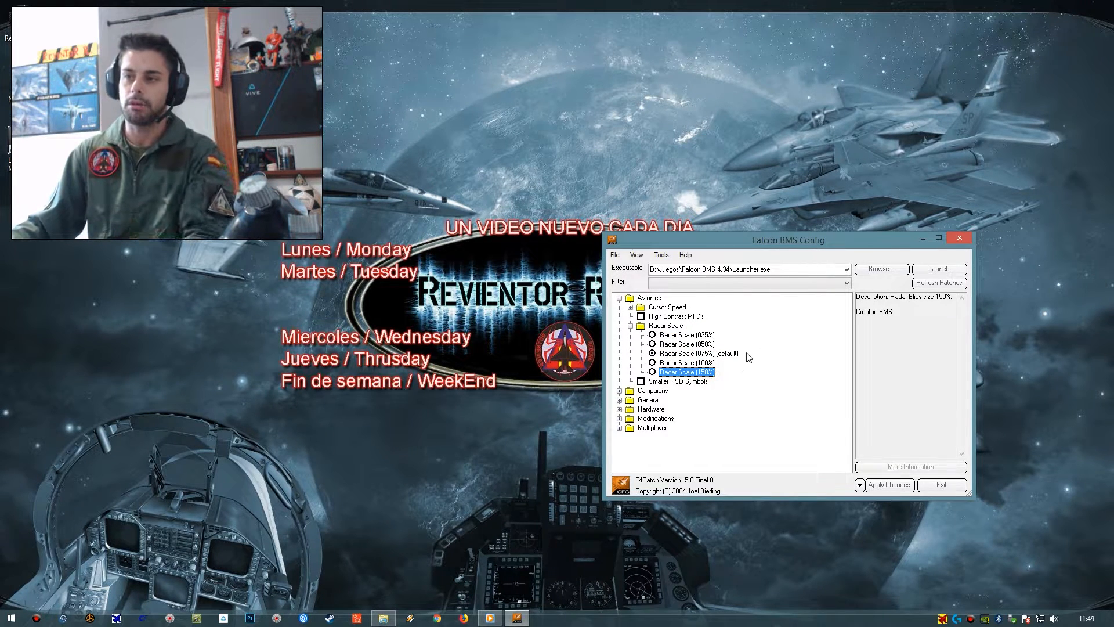
key(Left)
key(Left)
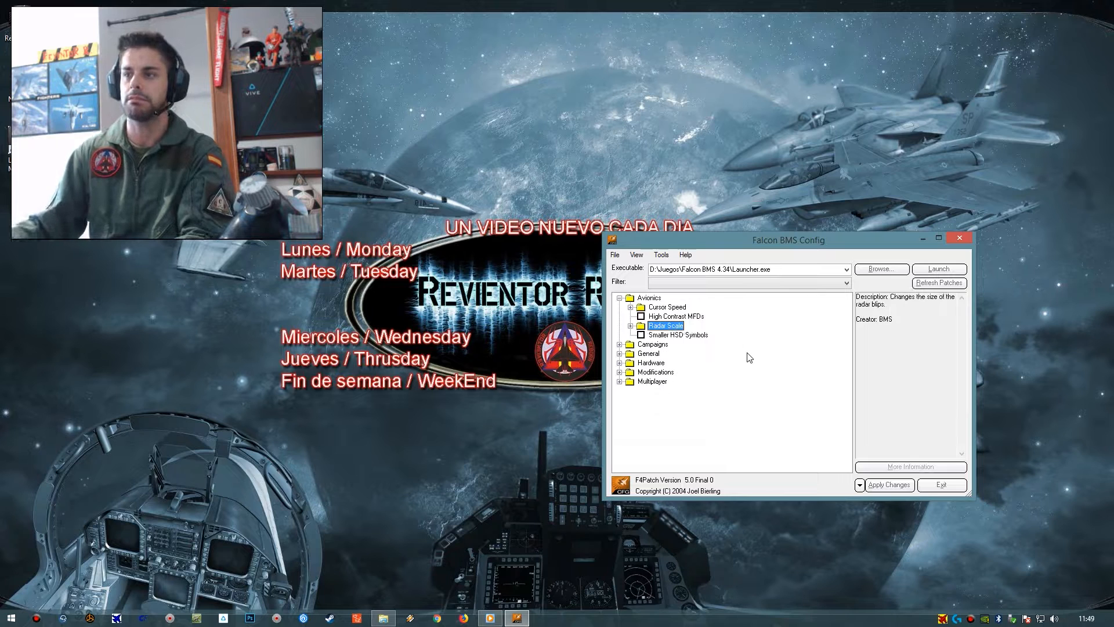
Examine the description and checkbox of the Smaller HSD Symbols option under Avionics
key(Down)
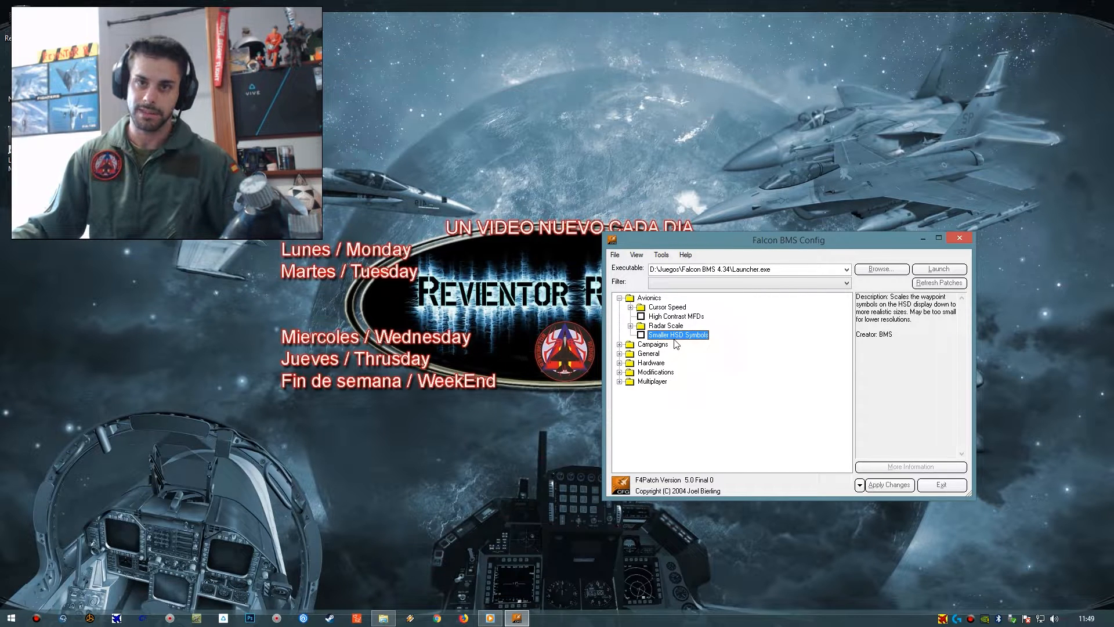
click(640, 335)
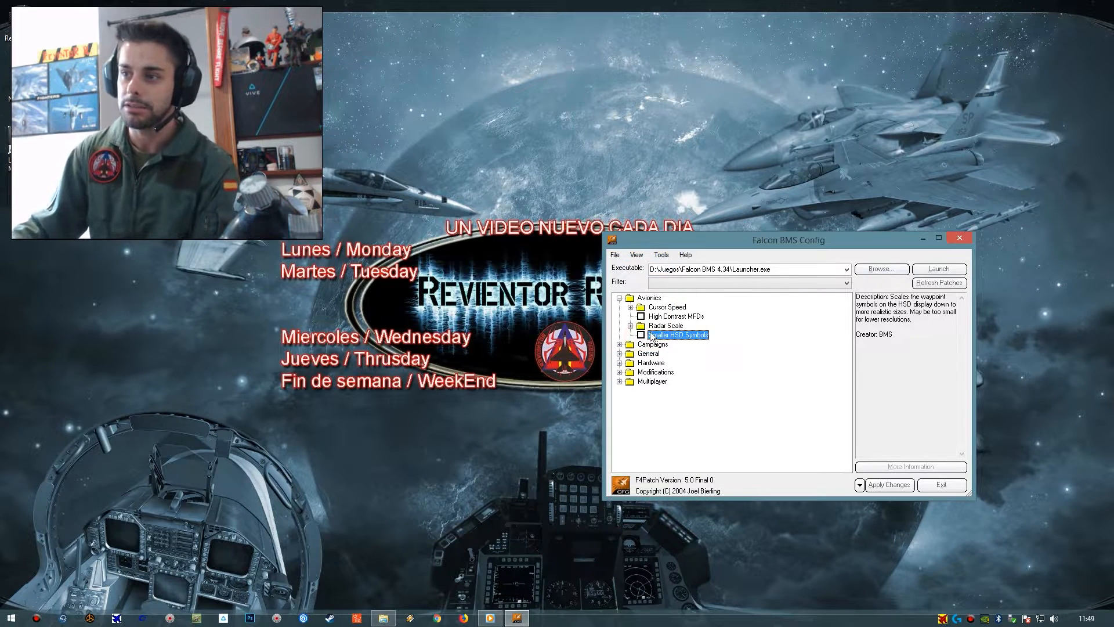
click(641, 335)
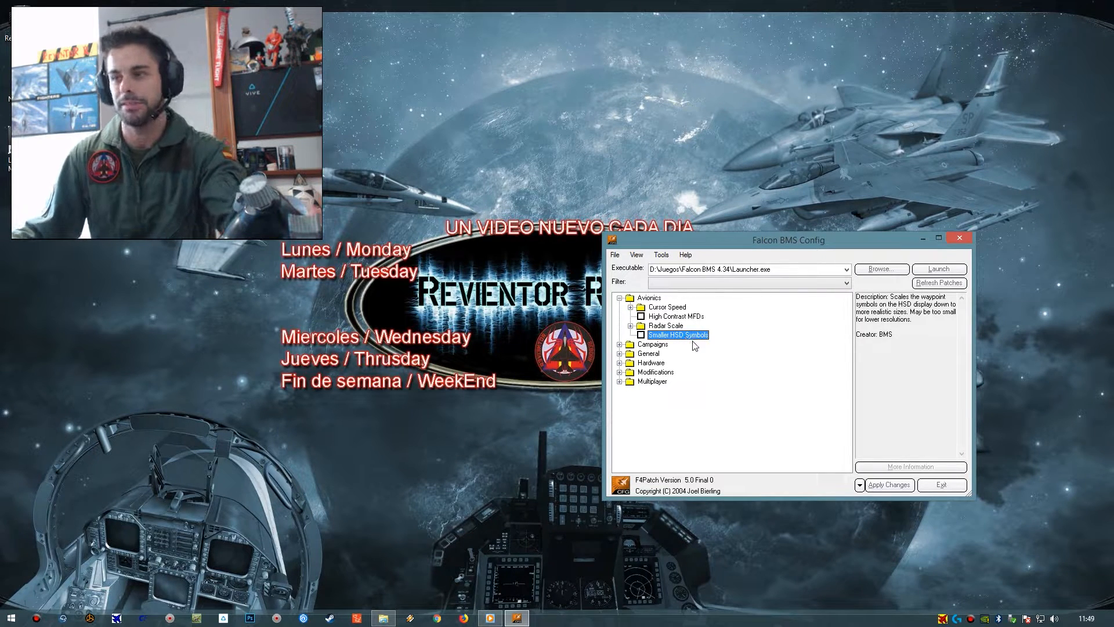
Collapse the Avionics settings, expand Campaigns and read the description of No Barcap vs Barcap in 2D
key(Left)
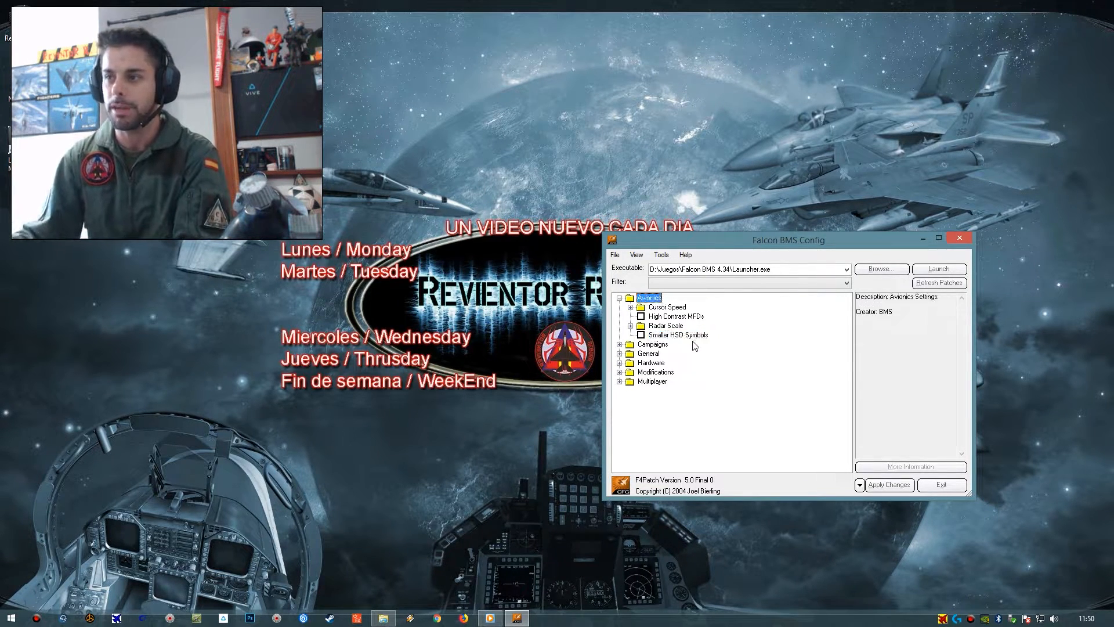
key(Left)
key(Down)
key(Right)
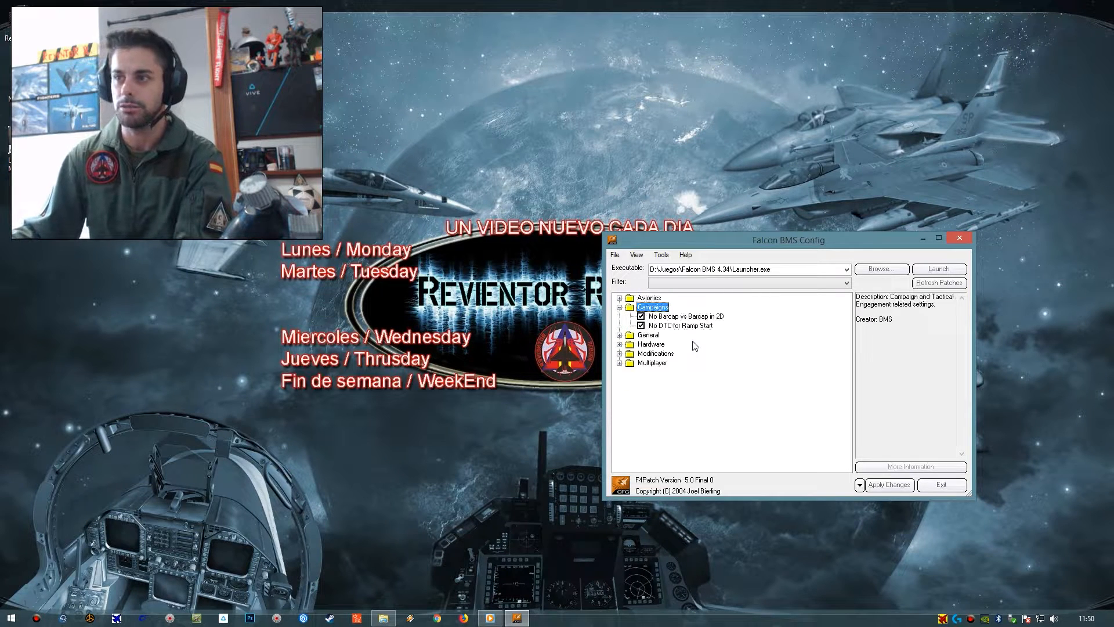
key(Down)
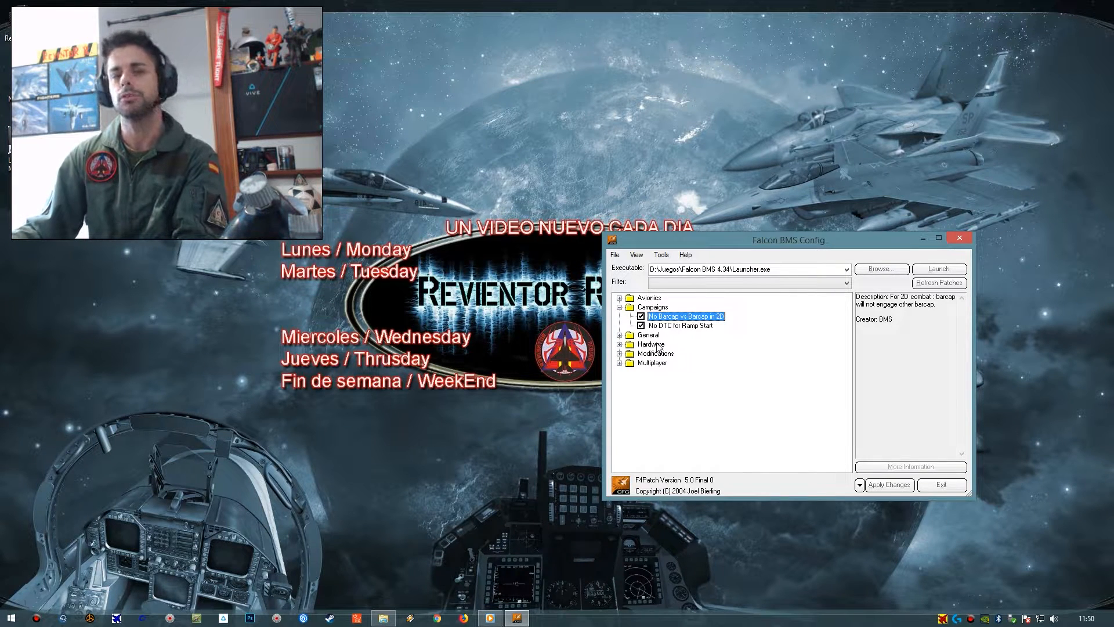
drag(711, 239, 719, 210)
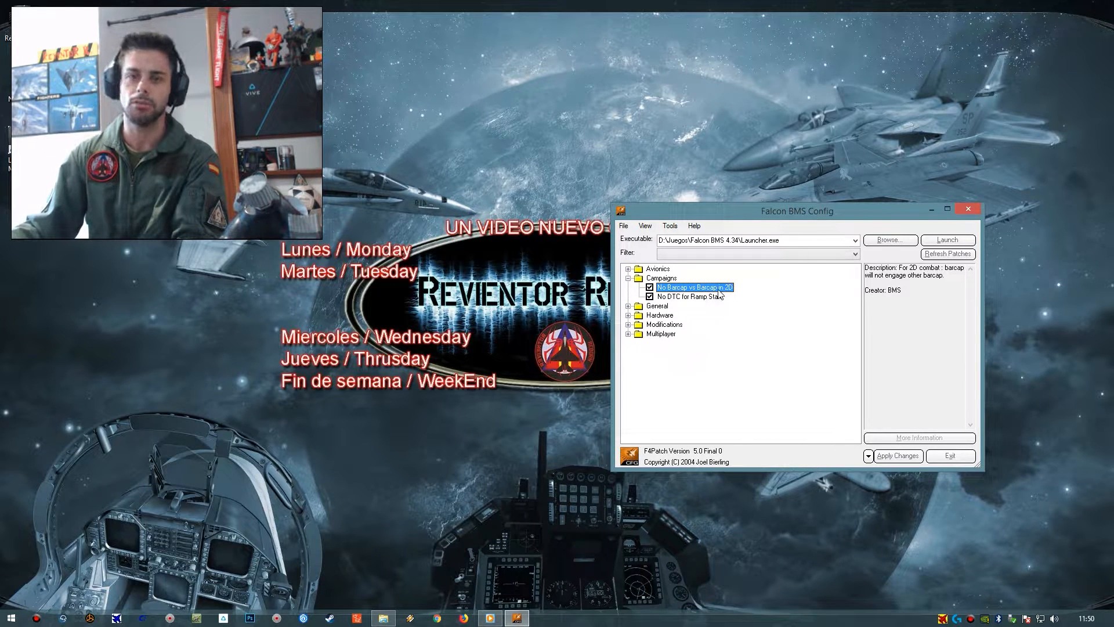
Collapse Campaigns, expand Briefing/Debriefing within the General settings and read the description of Briefing Output to File
key(Left)
key(Left)
key(Down)
key(Right)
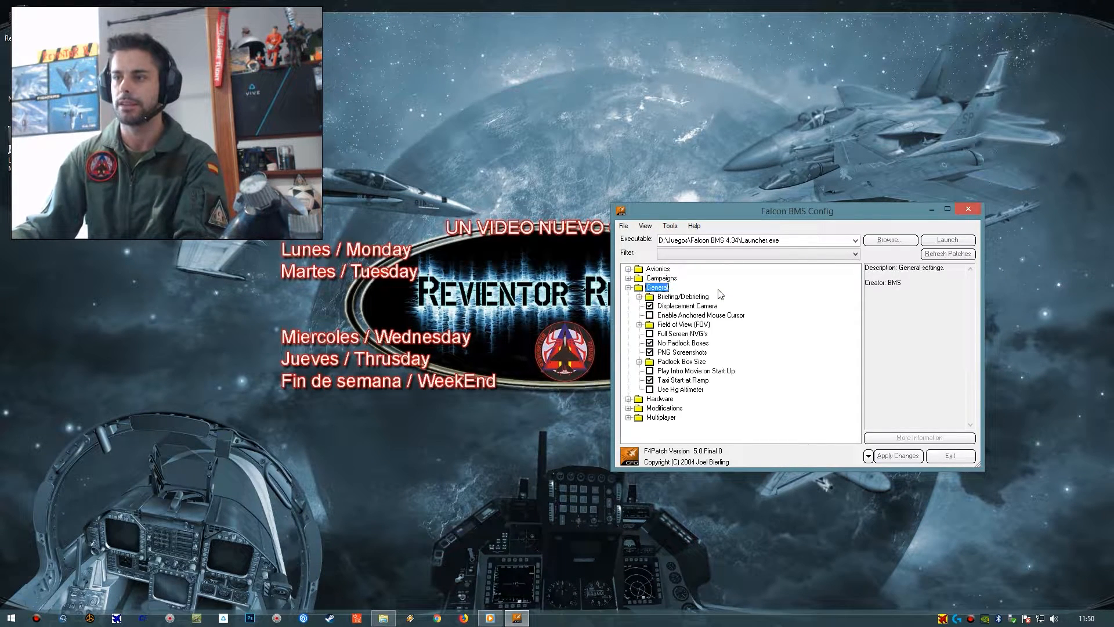
key(Down)
key(Right)
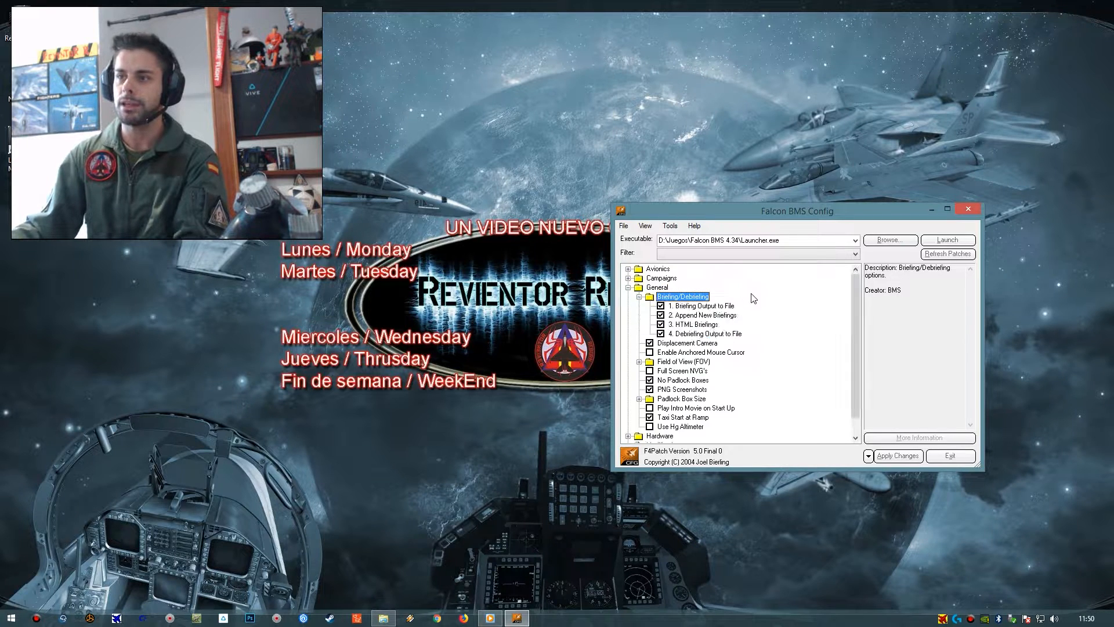
key(Down)
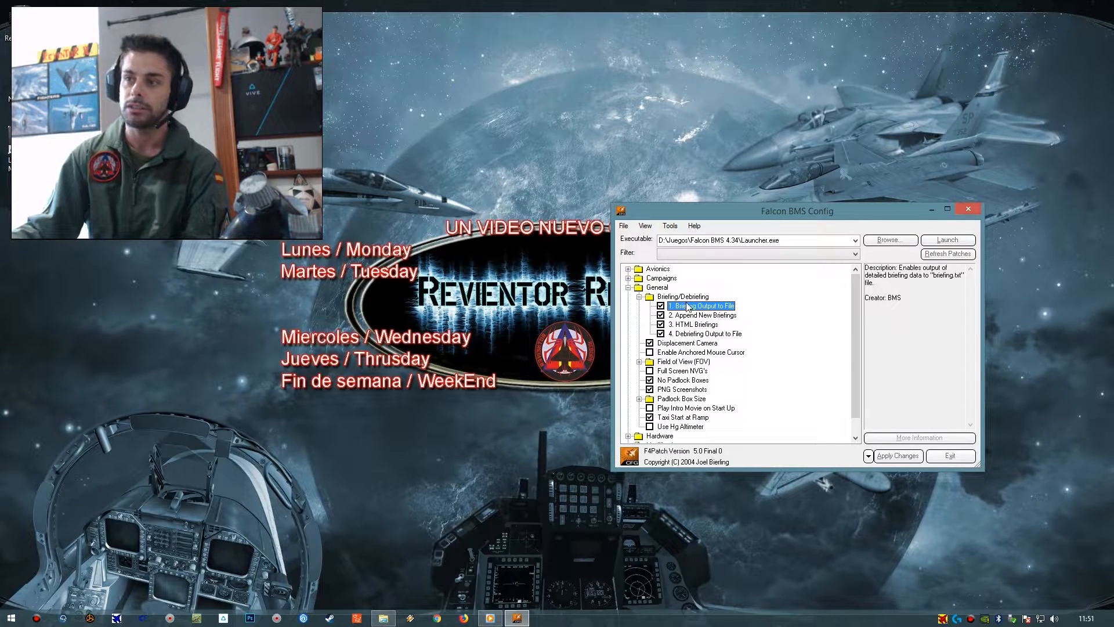
Read the descriptions of Append New Briefings, HTML Briefings and Debriefing Output to File, highlighting the debrief.txt file name
click(721, 316)
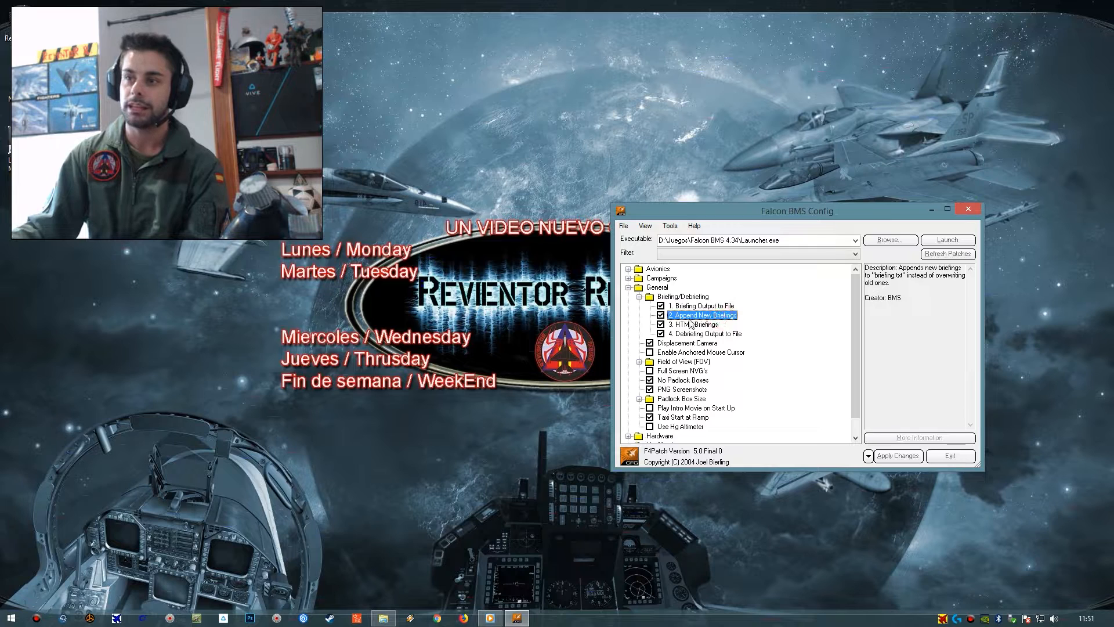
click(698, 325)
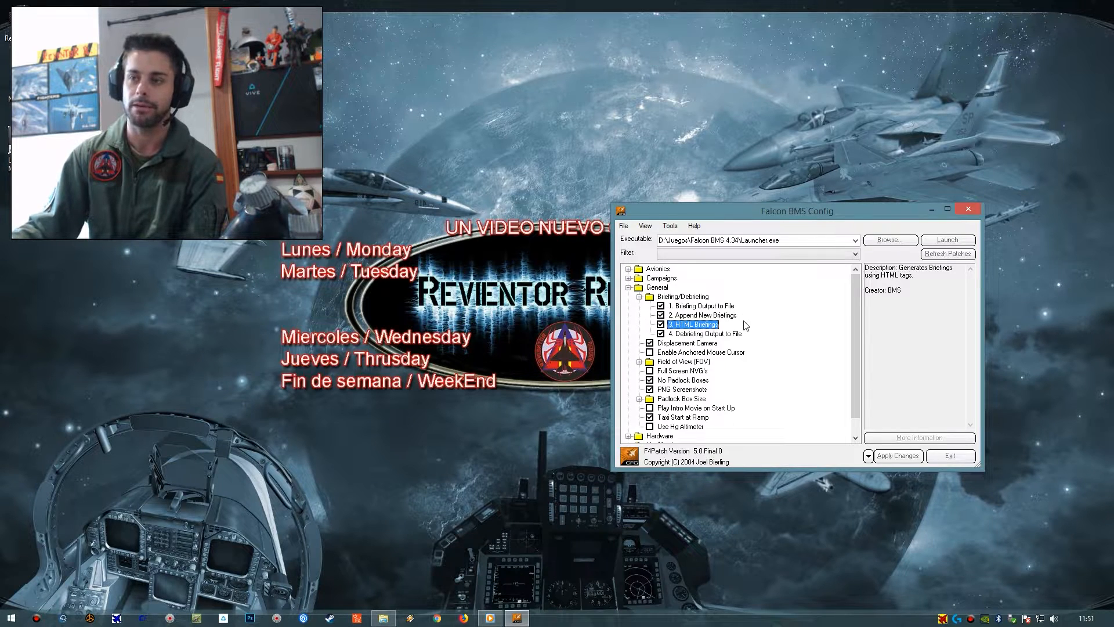
click(698, 334)
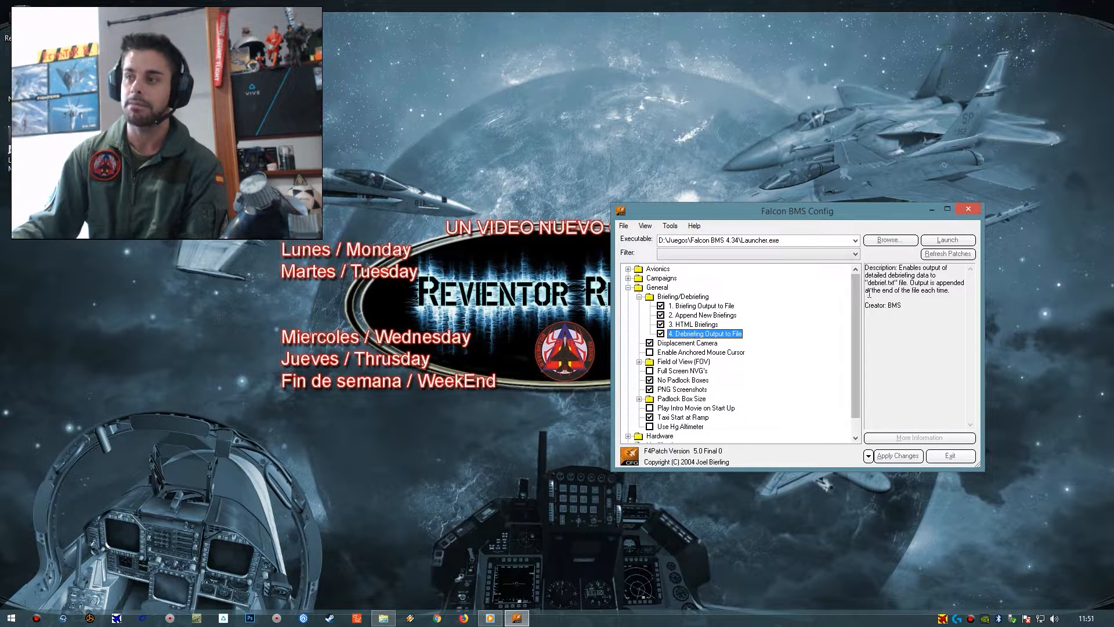
drag(873, 282, 893, 282)
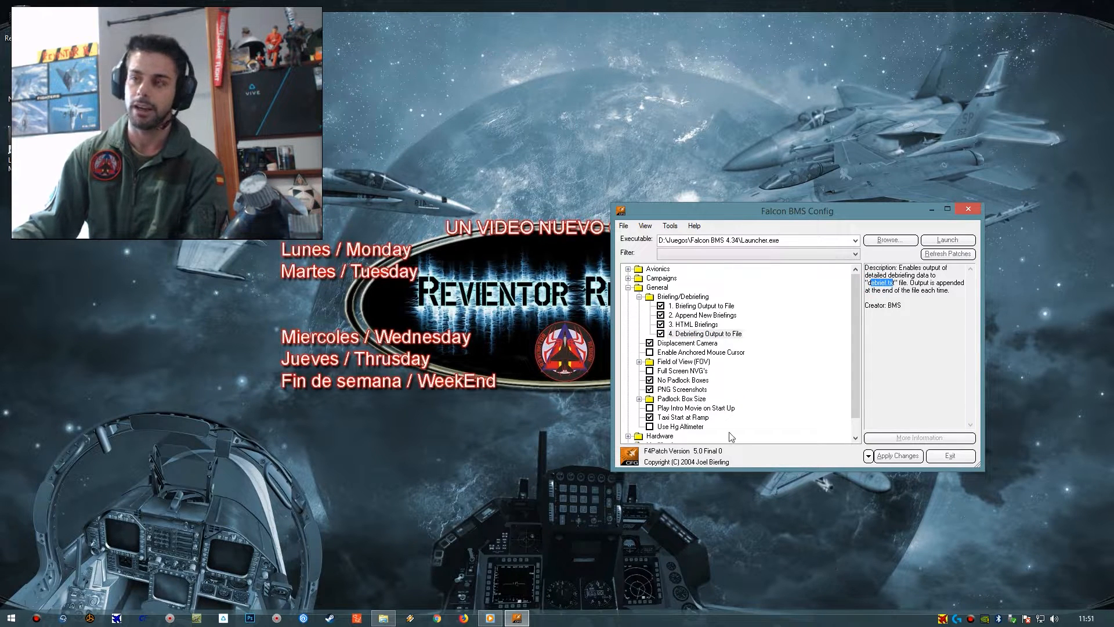
click(703, 316)
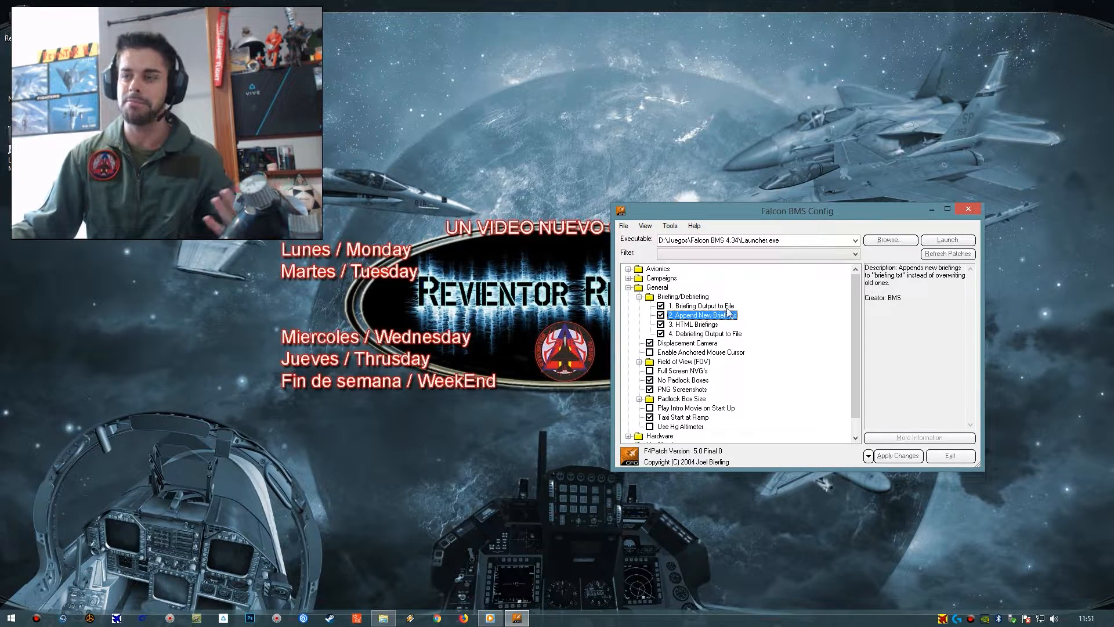
click(723, 335)
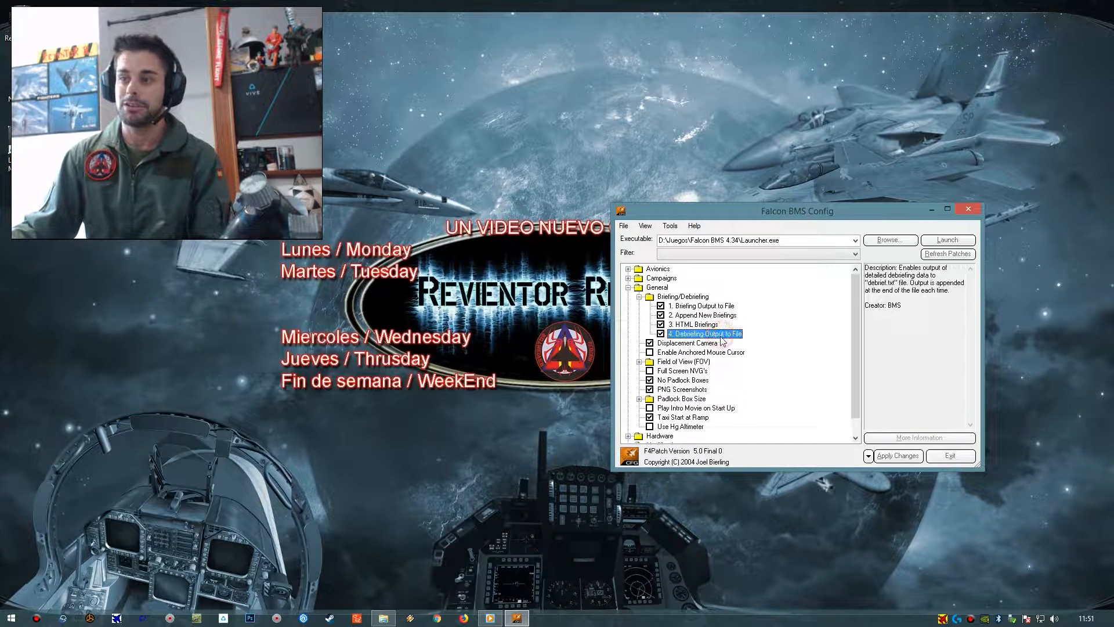
double_click(881, 282)
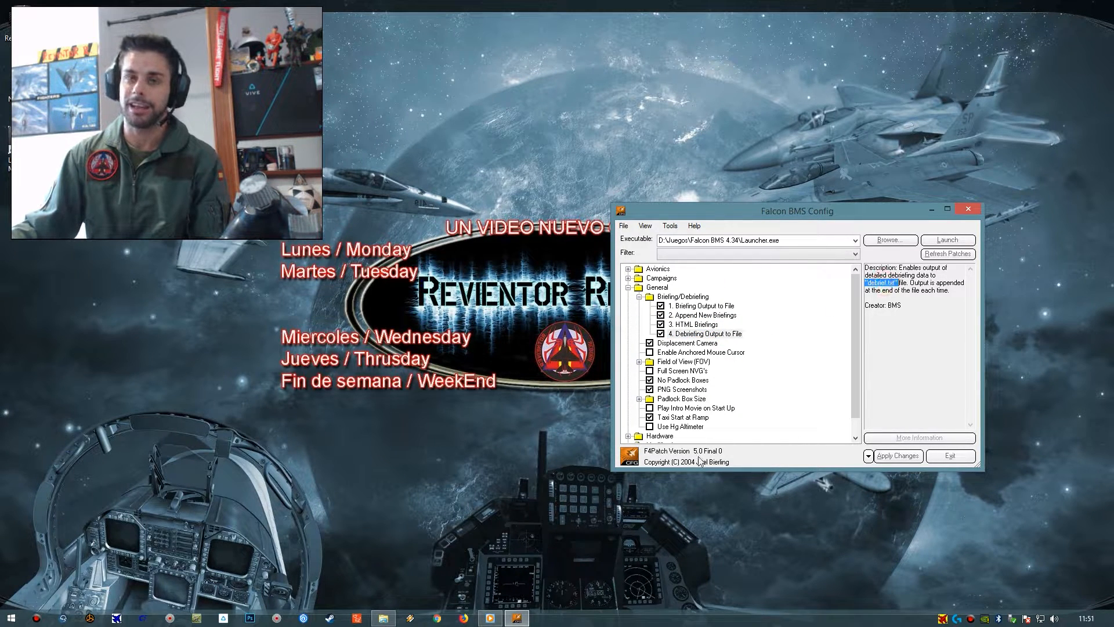
Collapse the Briefing/Debriefing group and read the descriptions of Displacement Camera and Enable Anchored Mouse Cursor
click(690, 298)
key(Left)
key(Down)
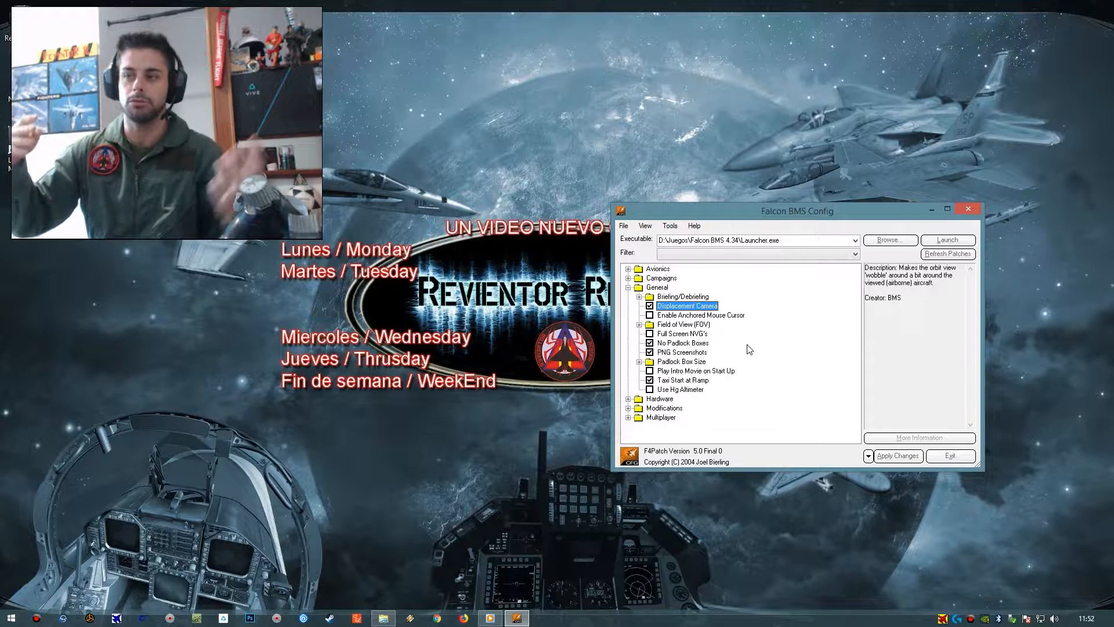
key(Down)
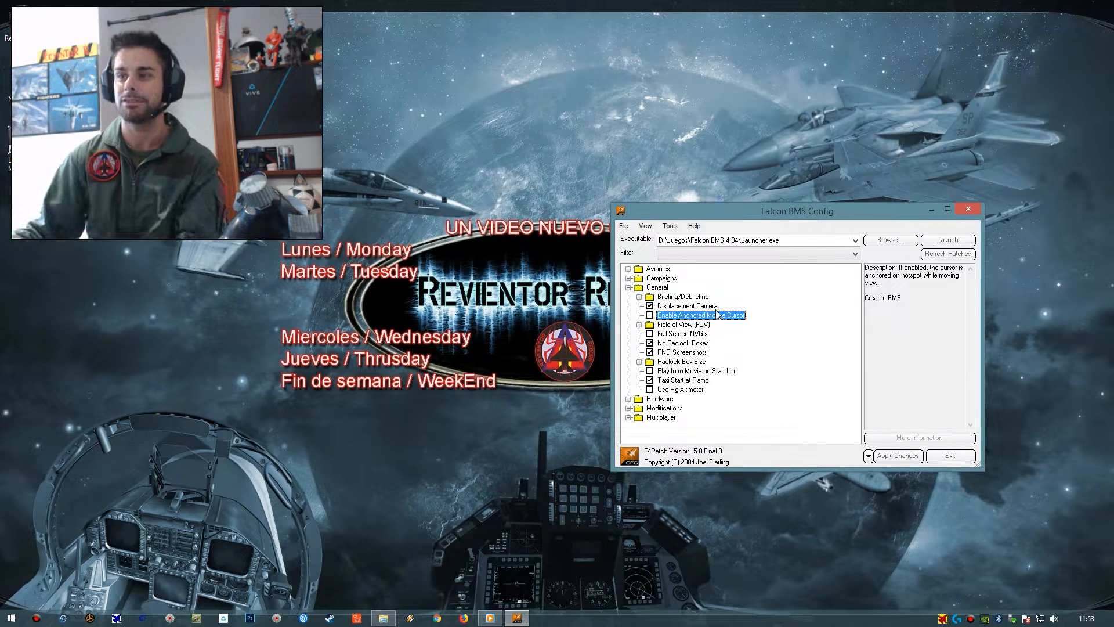
Expand Field of View (FOV), read the descriptions of the default setting and the 80° option, and collapse the group
key(Down)
key(Right)
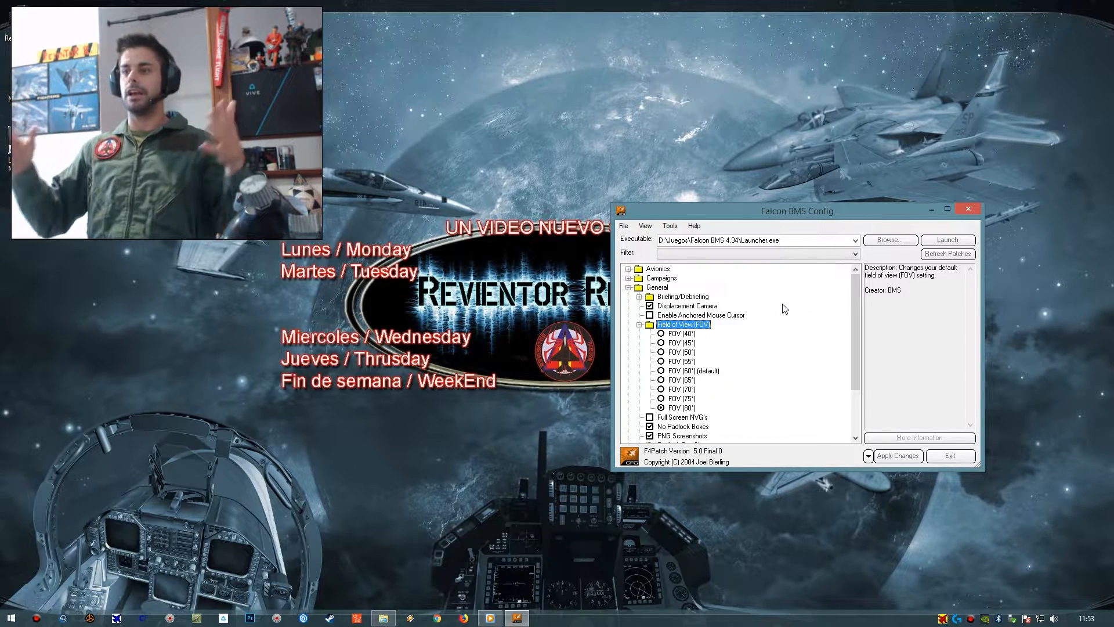
click(689, 408)
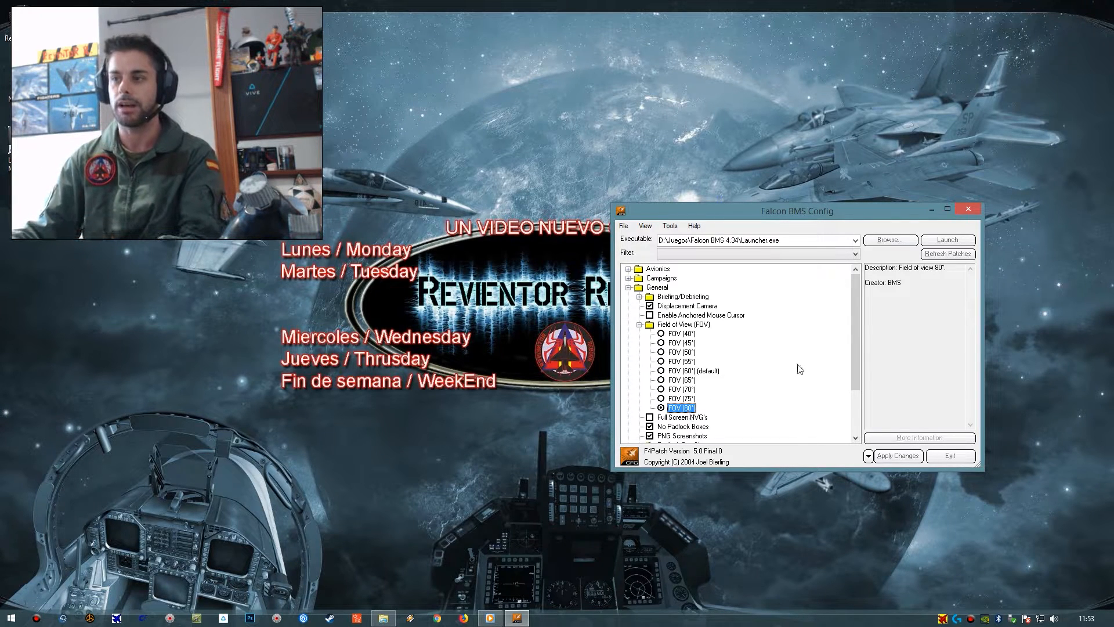
key(Left)
key(Left)
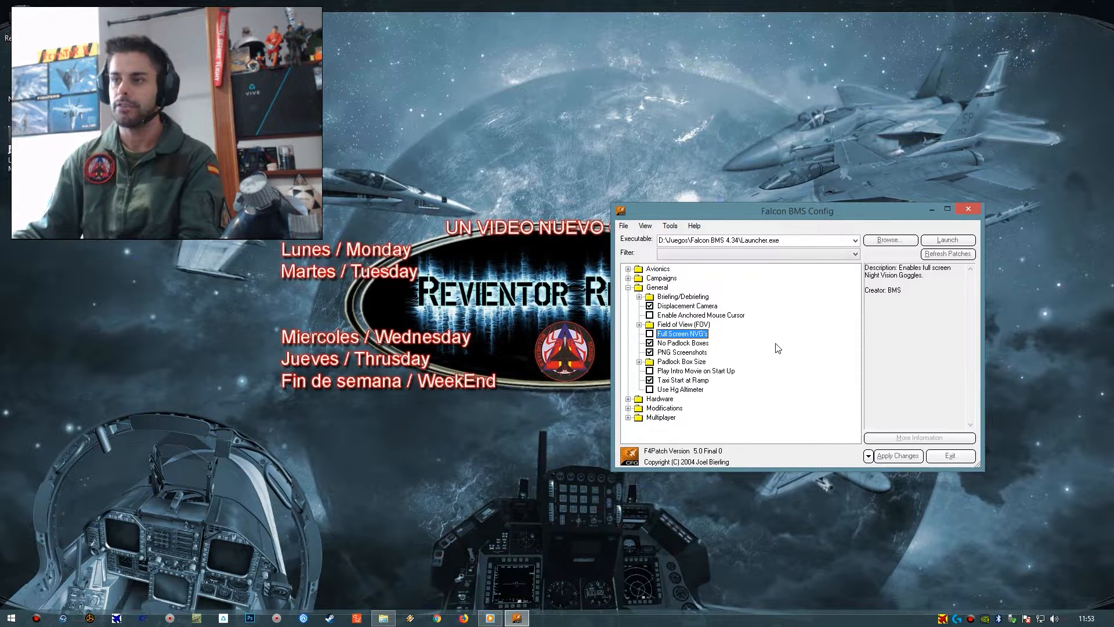
double_click(702, 328)
click(686, 408)
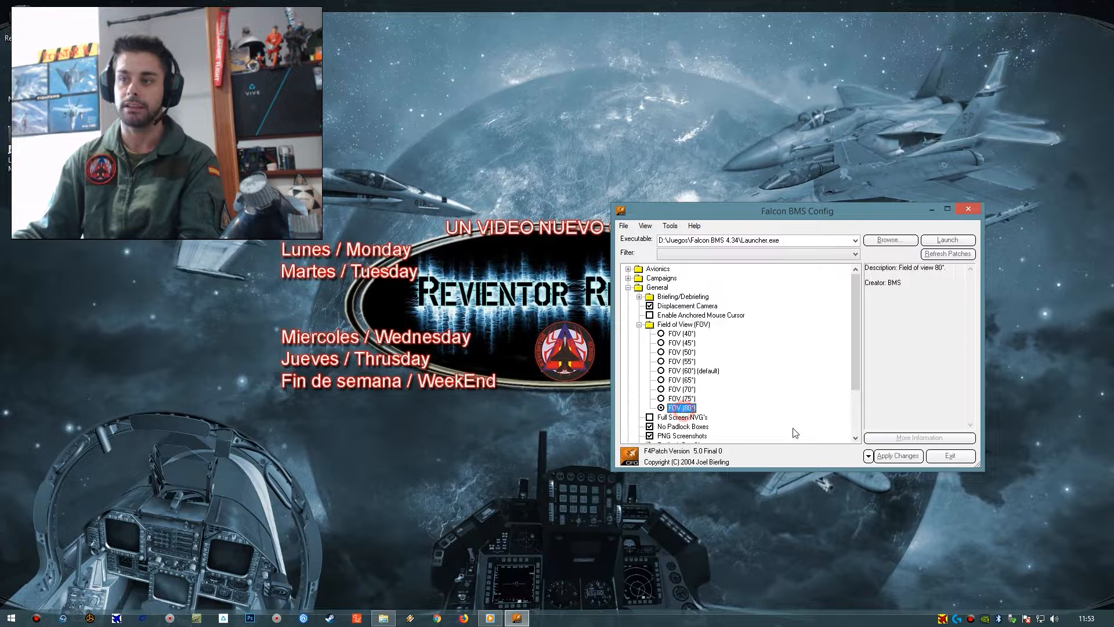
key(Left)
key(Left)
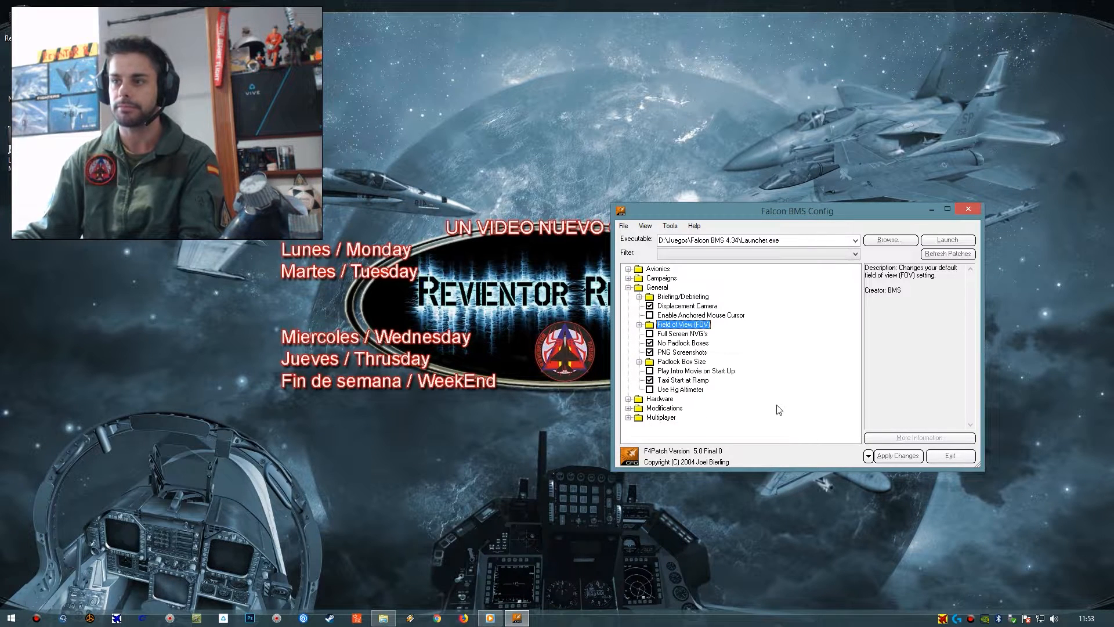
Read the descriptions of Full Screen NVG's, No Padlock Boxes and PNG Screenshots in the General settings
key(Down)
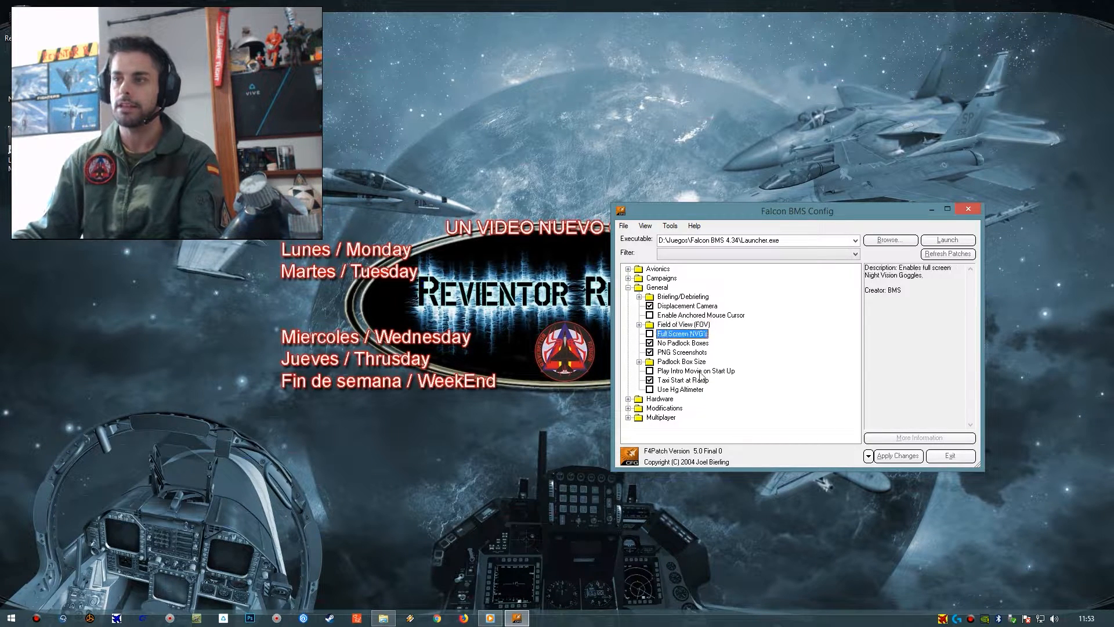
click(711, 341)
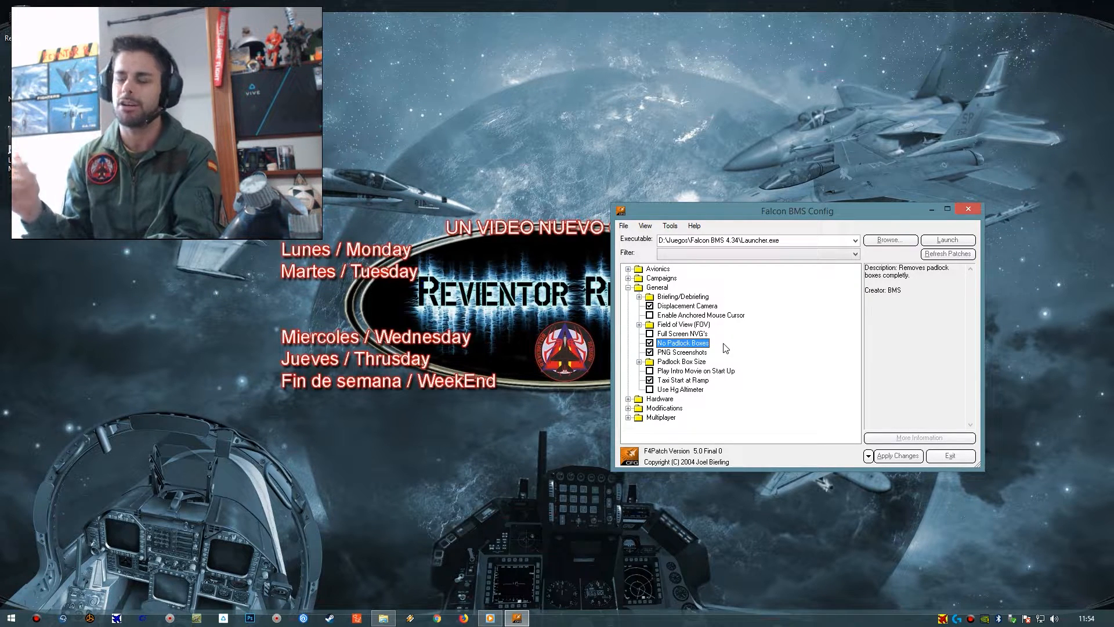
key(Down)
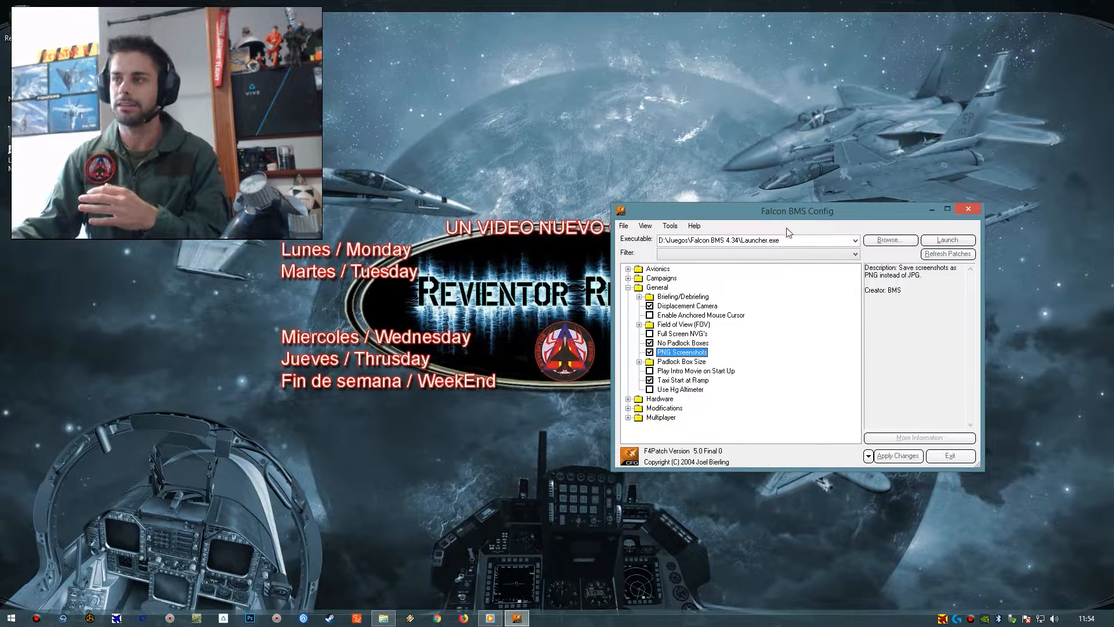
click(802, 241)
click(802, 241)
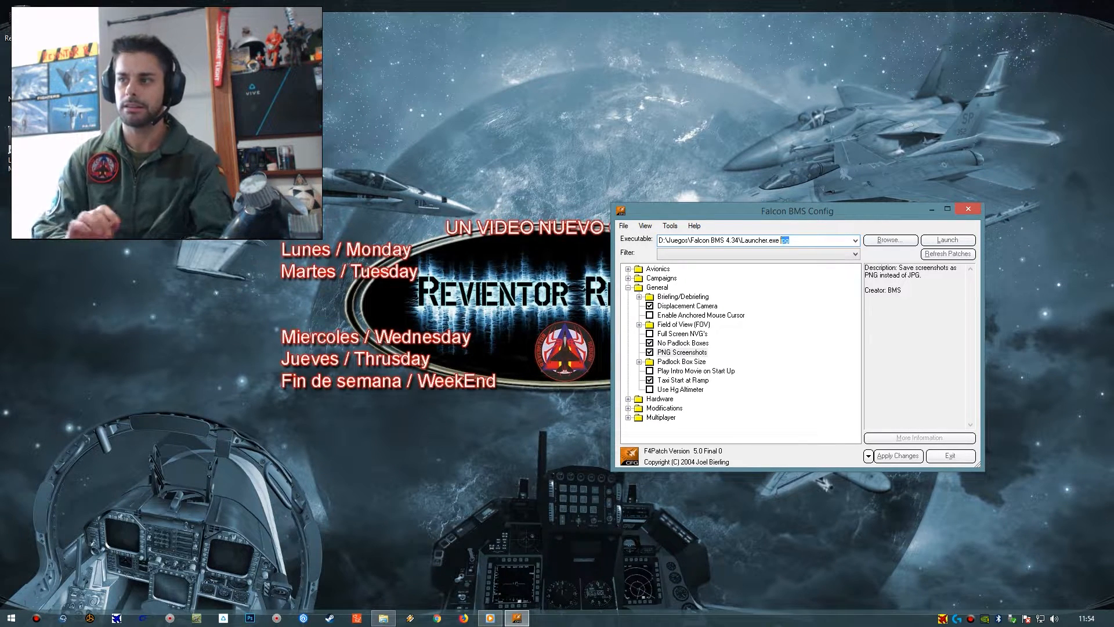
Expand Padlock Box Size, read the description of the (00) option, and collapse the group
double_click(695, 362)
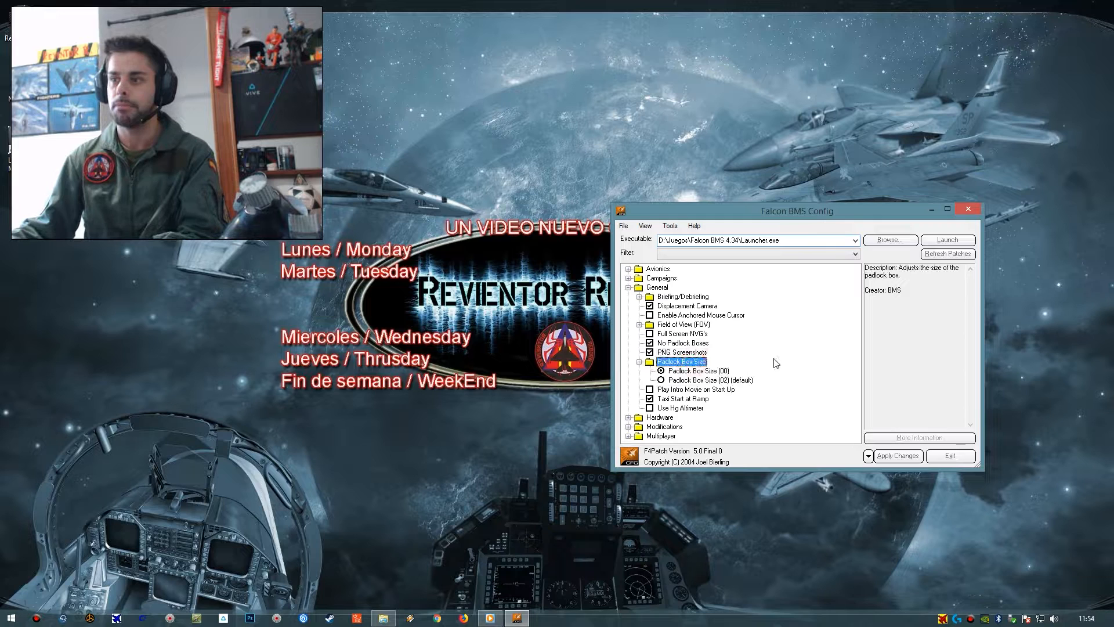
key(Down)
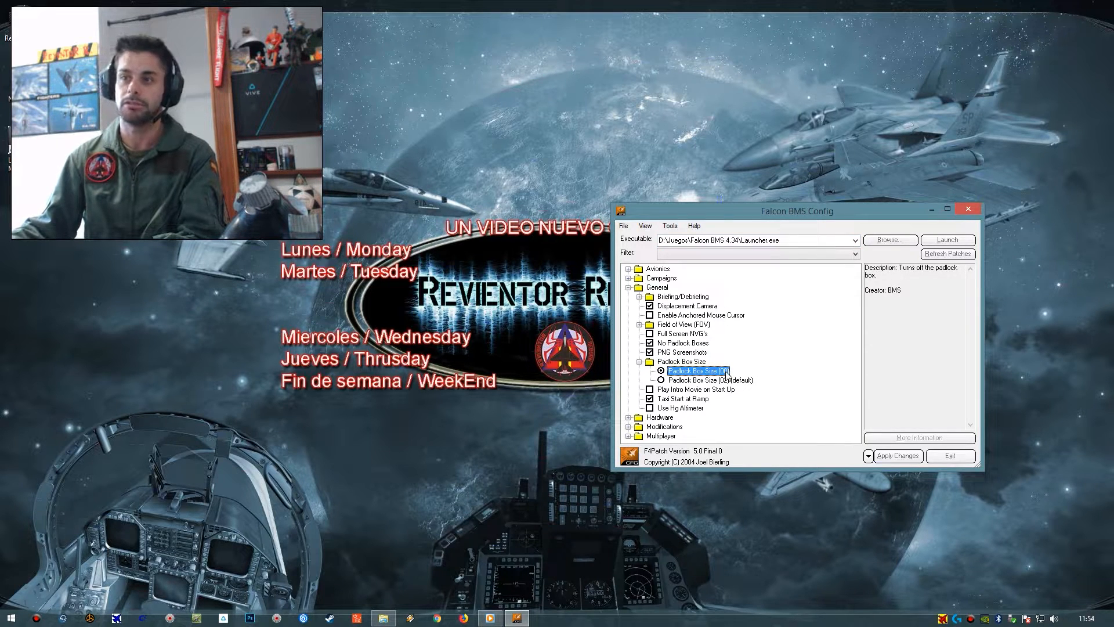
key(Up)
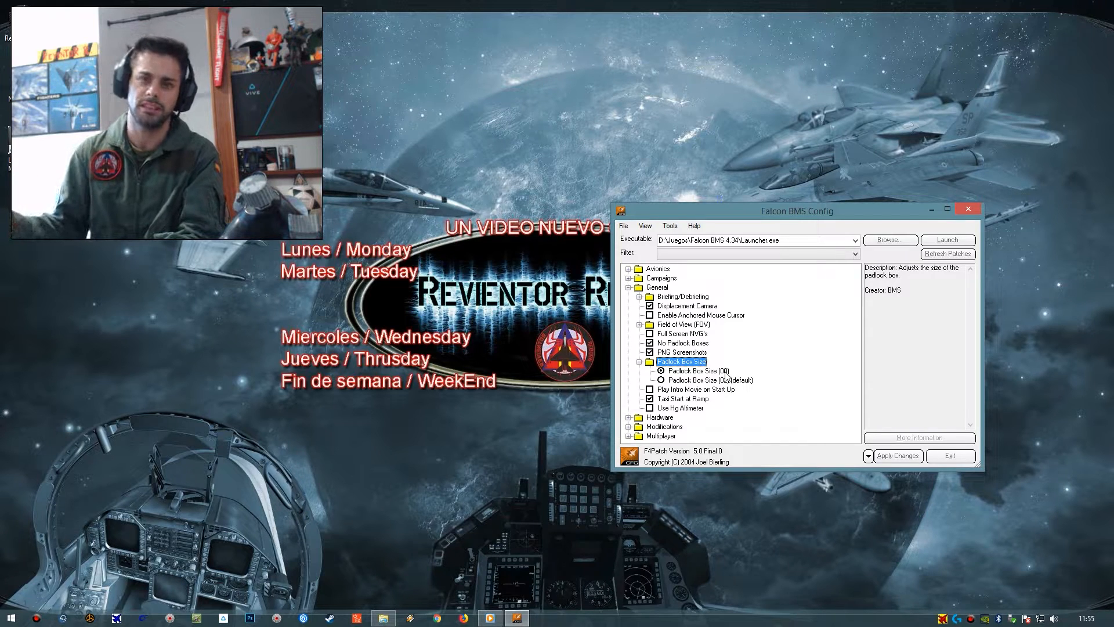
key(Left)
Read the descriptions of Play Intro Movie on Start Up, Taxi Start at Ramp and Use Hg Altimeter
key(Down)
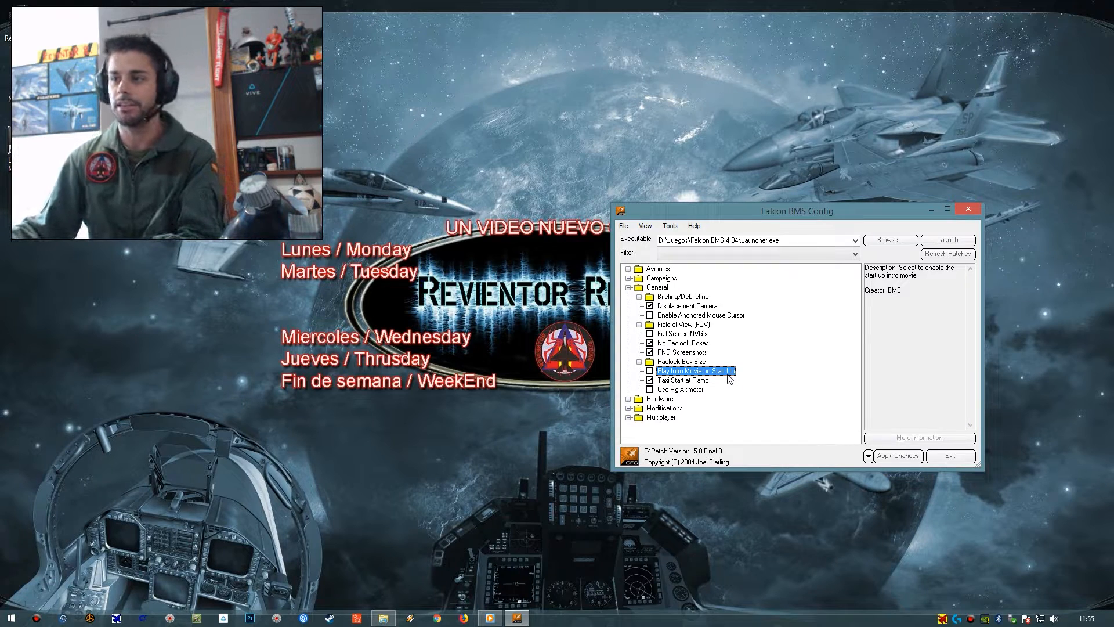
key(Down)
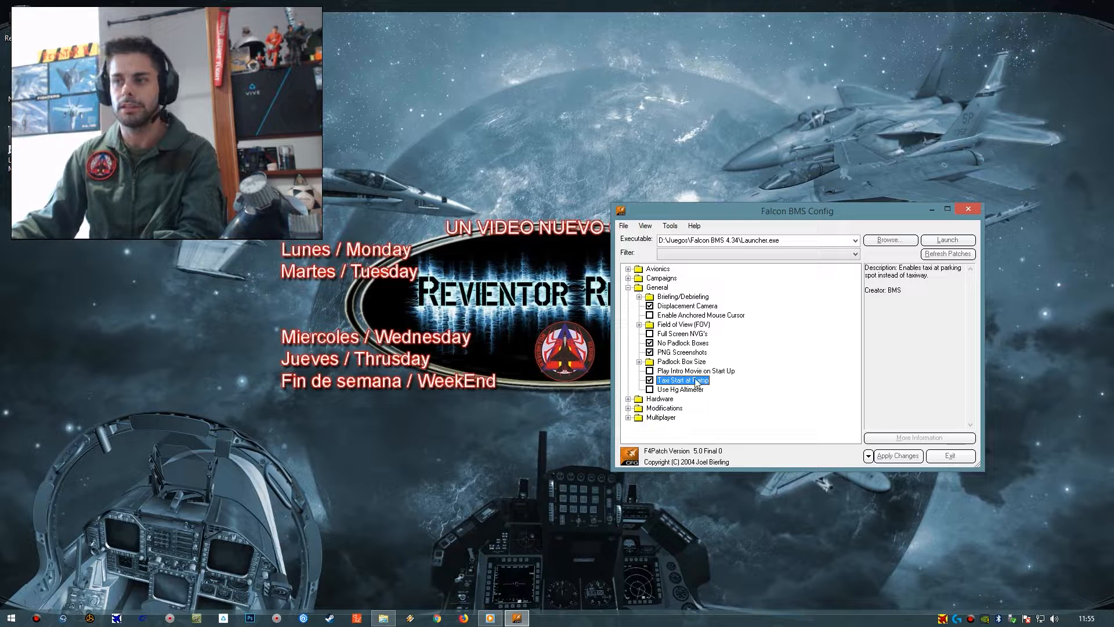
click(690, 388)
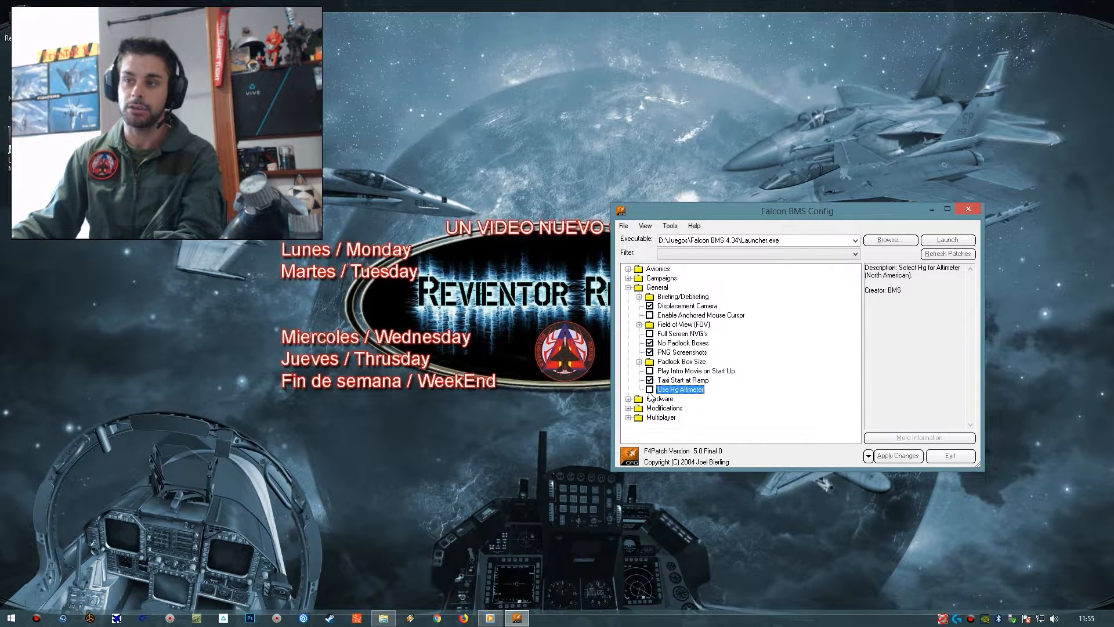
click(679, 380)
click(678, 390)
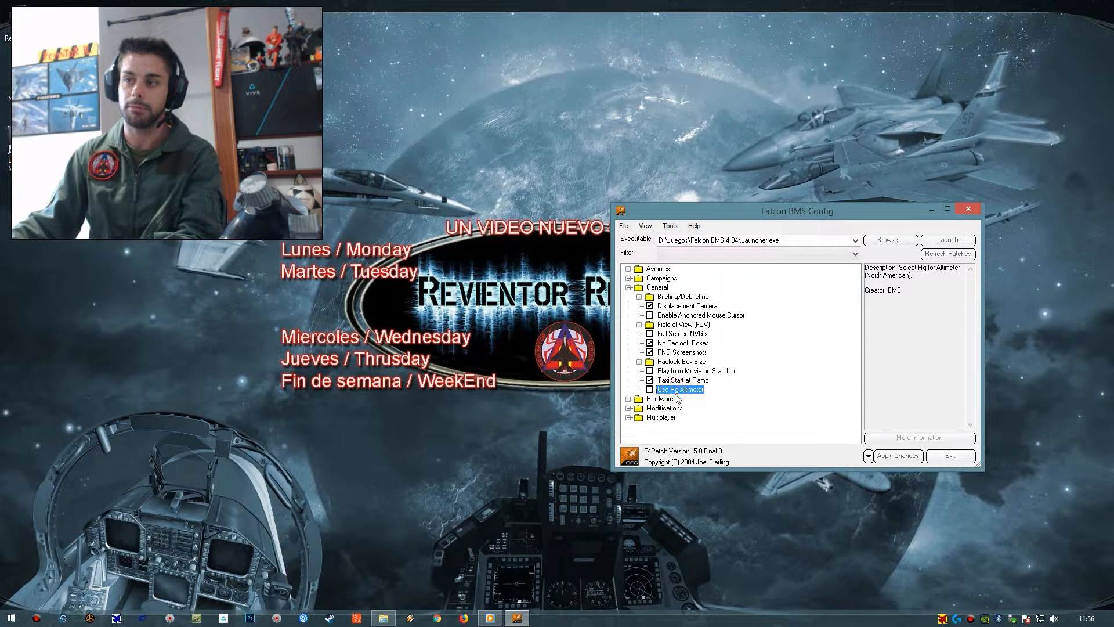
Collapse the General settings, expand Hardware and read the description of Dogfight/Missile Override Self-Cancel
key(Left)
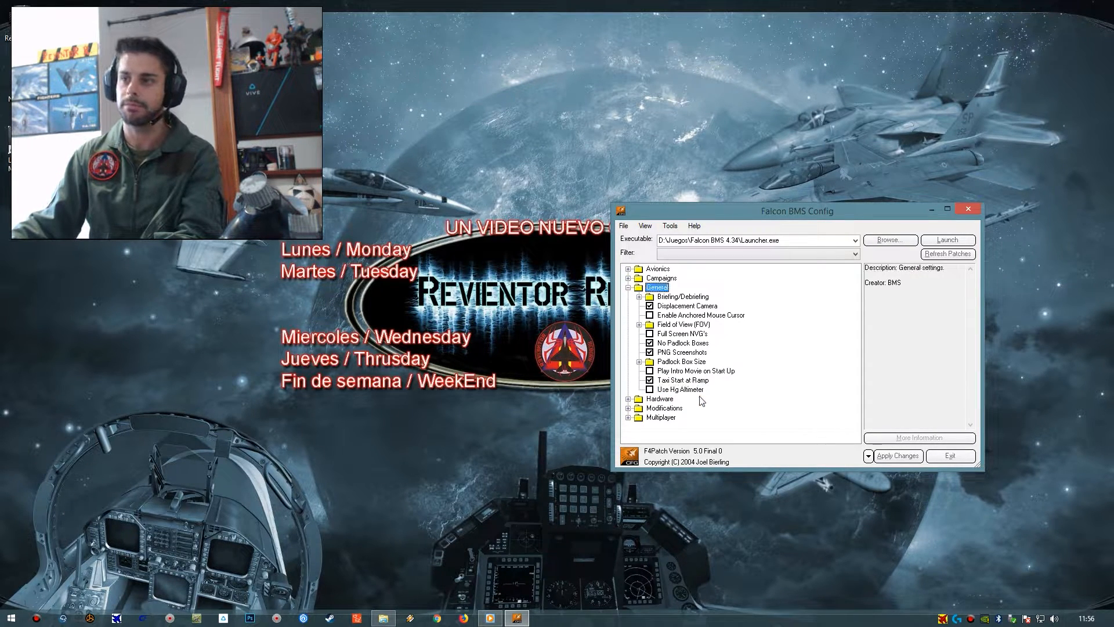
key(Left)
key(Down)
key(Right)
key(Down)
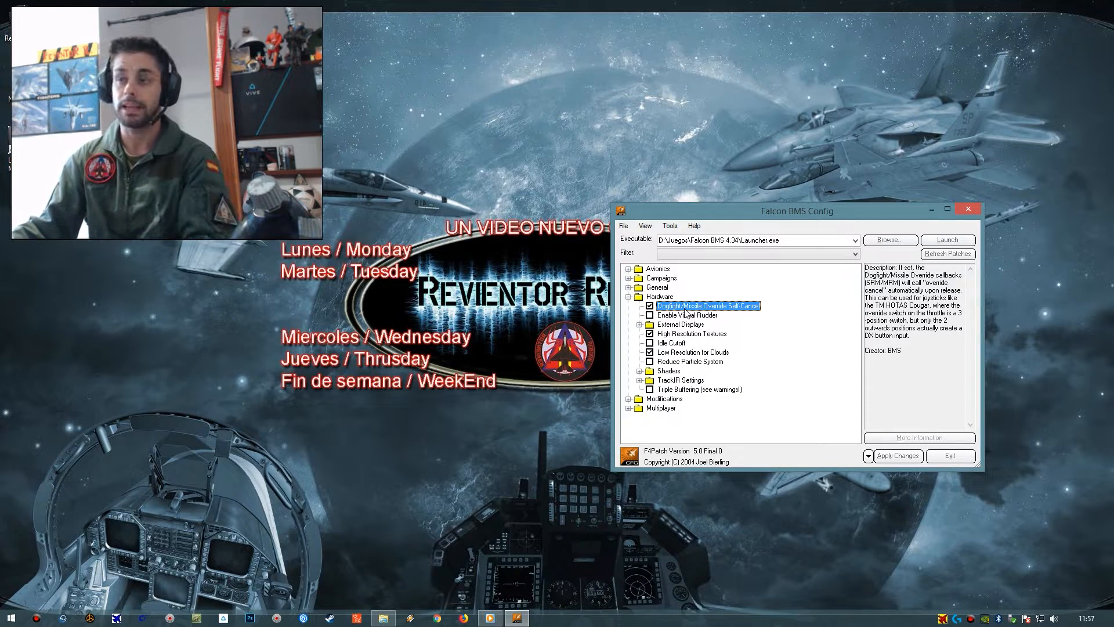
Read the description of Enable Virtual Rudder, highlighting the passage about wheel pedals that cannot be combined
click(725, 313)
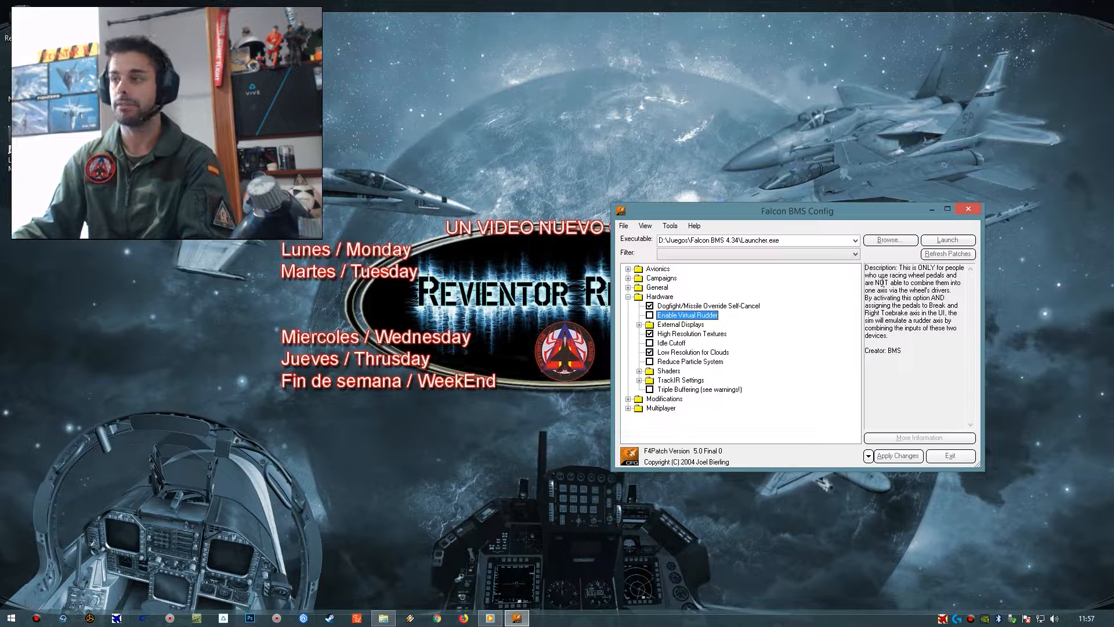
drag(914, 275, 941, 284)
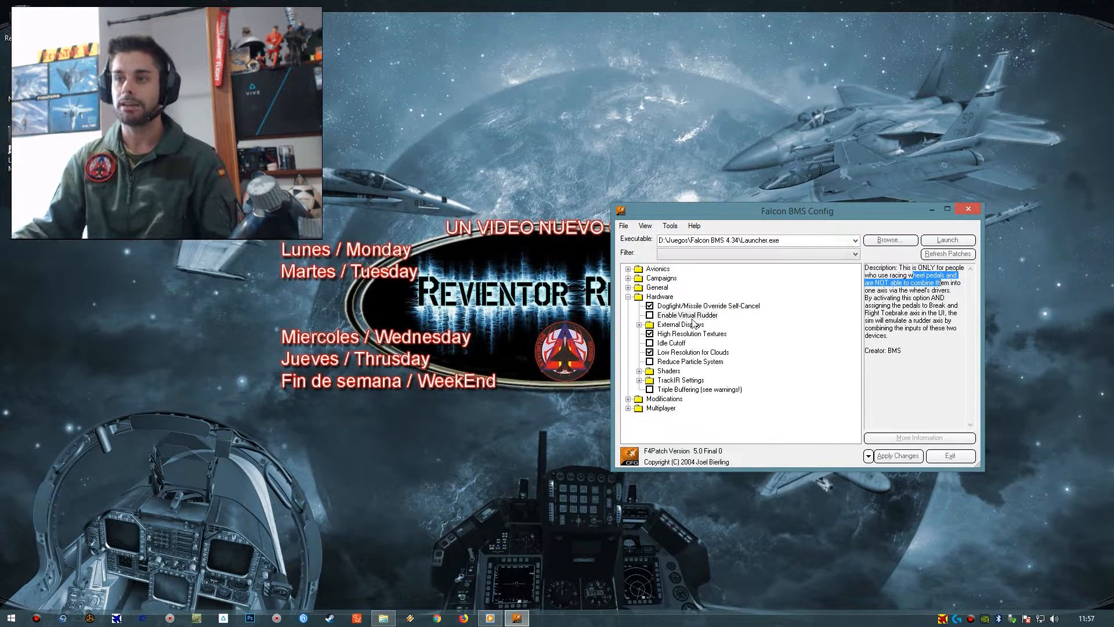
click(675, 315)
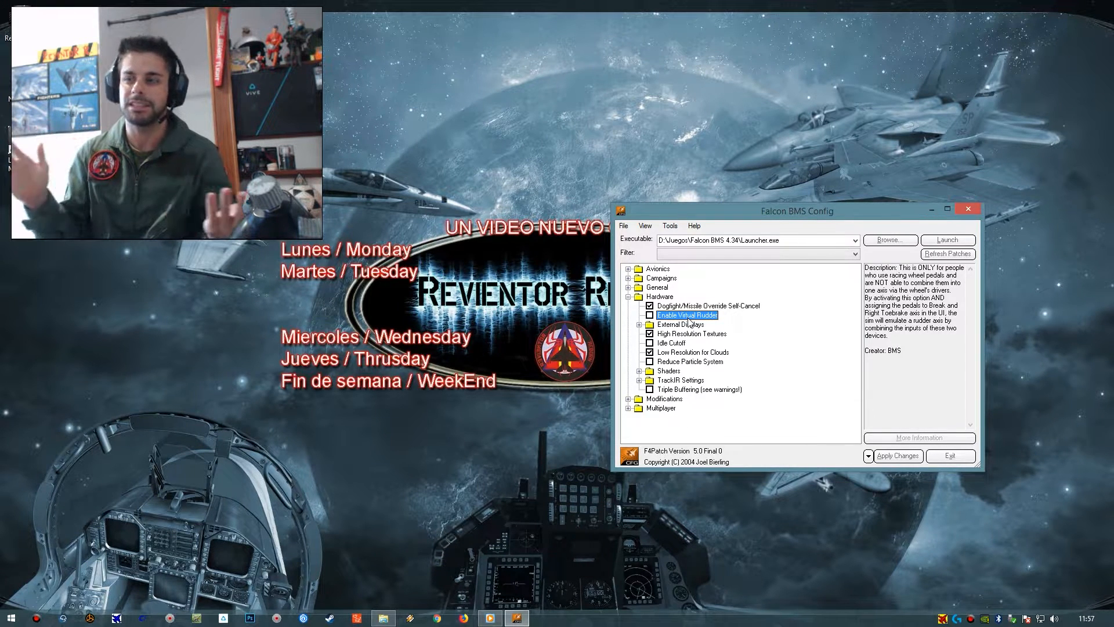
Expand External Displays, read the descriptions of Cockpit Displays to External Windows and External Windows Always on Top, and collapse the group
click(696, 325)
double_click(729, 326)
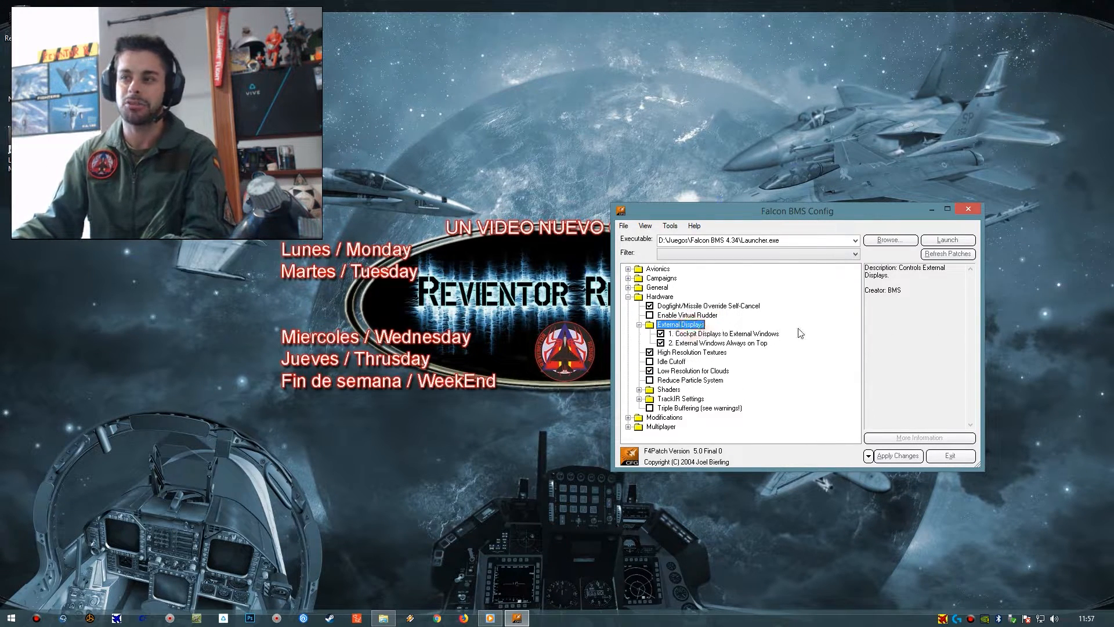
click(800, 332)
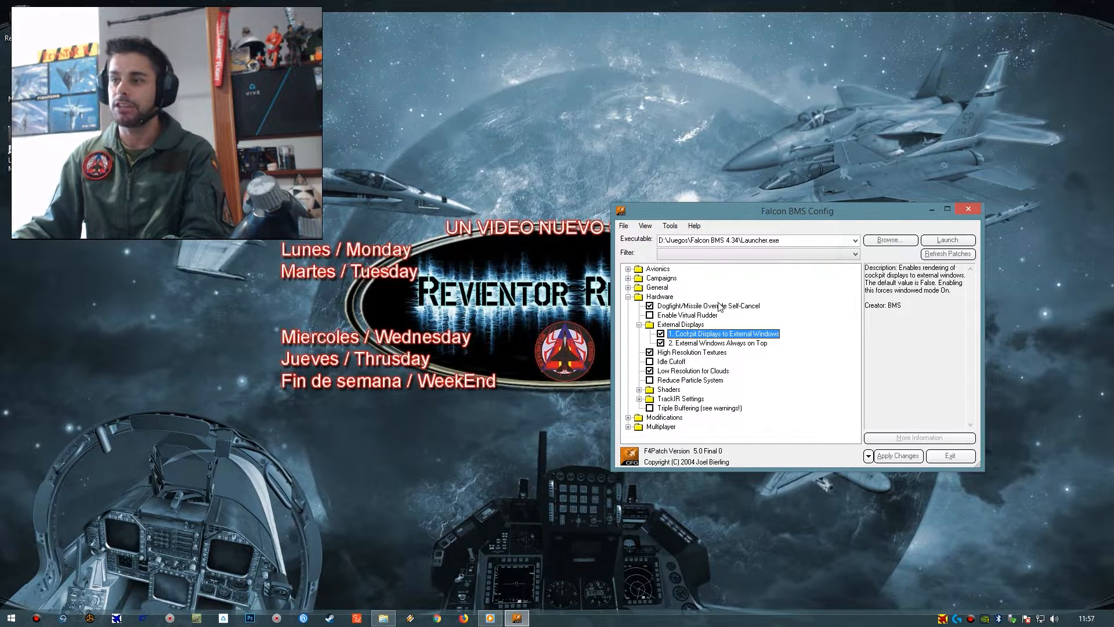
click(731, 343)
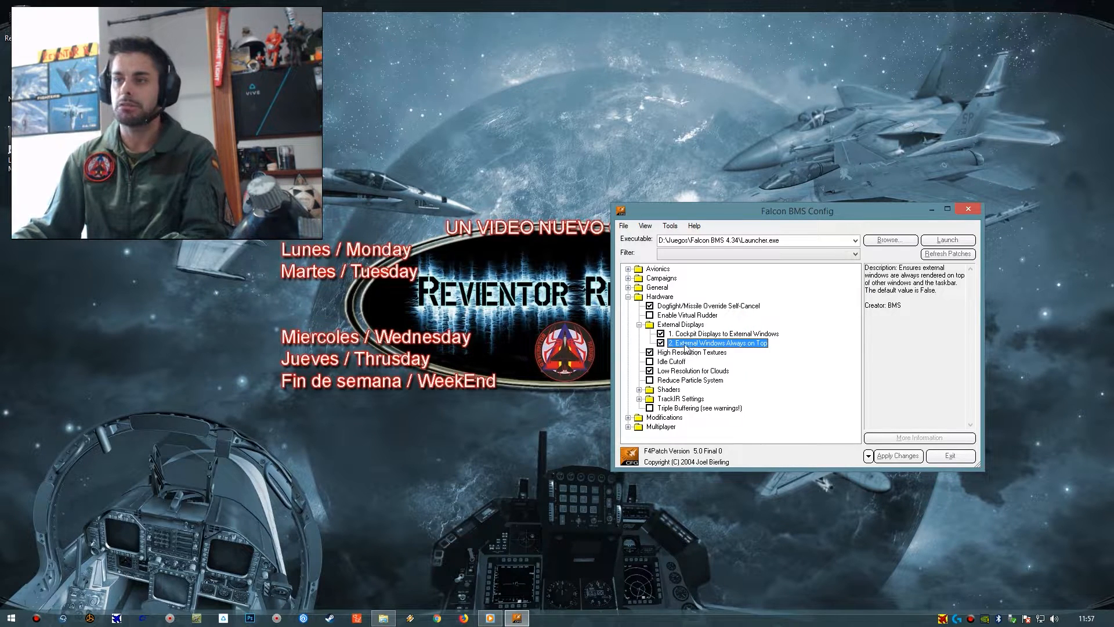
click(715, 335)
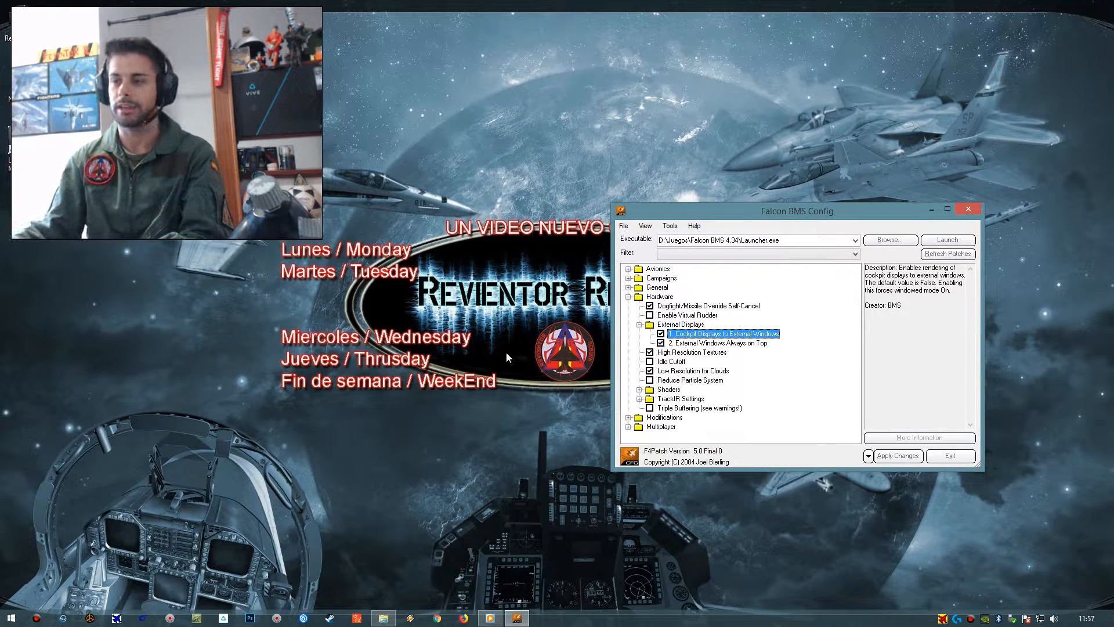
key(Left)
key(Left)
Read the descriptions of High Resolution Textures and Idle Cutoff in the Hardware settings
key(Down)
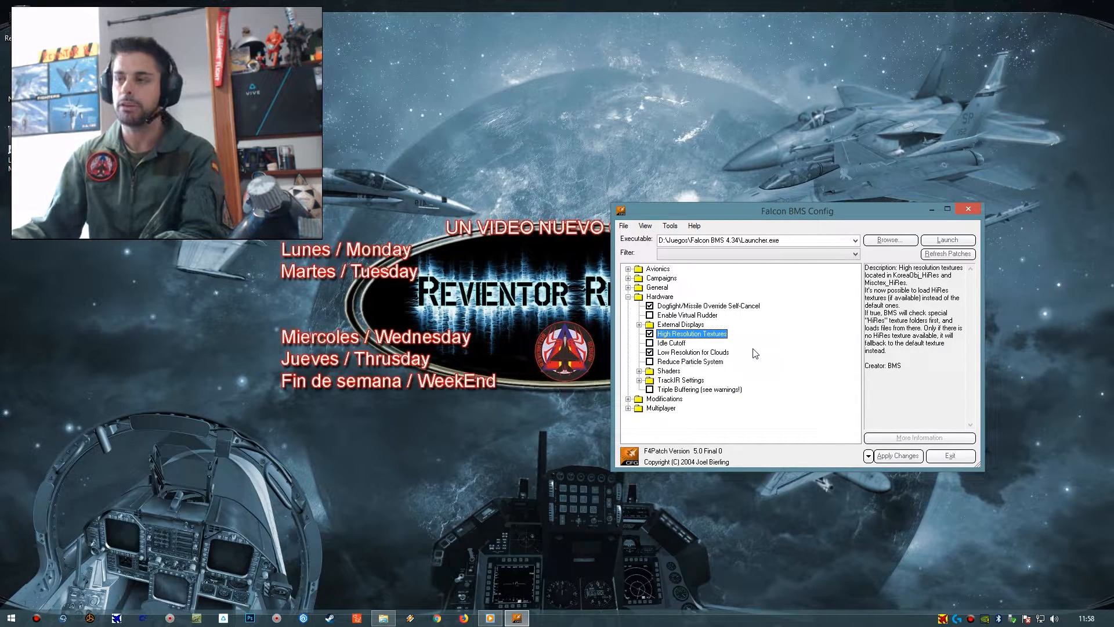
key(Down)
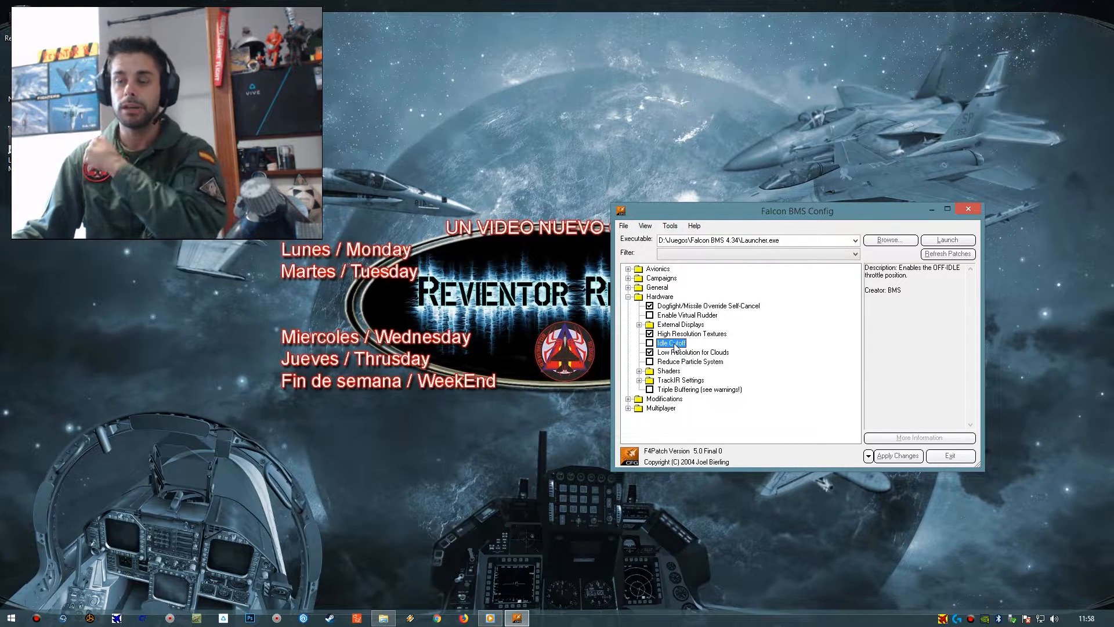
click(702, 353)
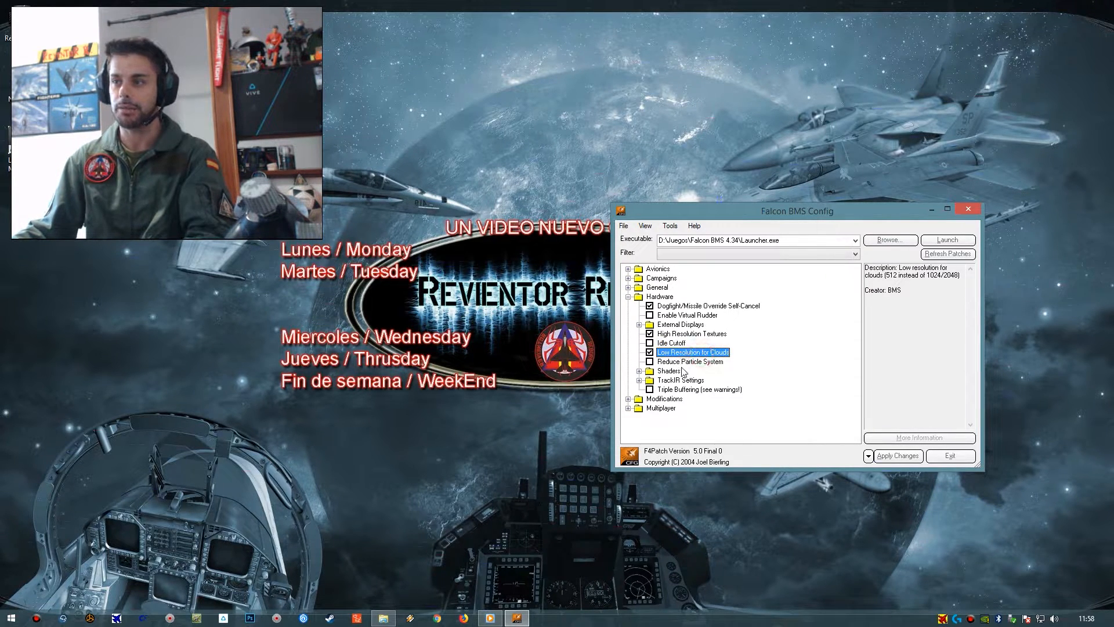
click(662, 344)
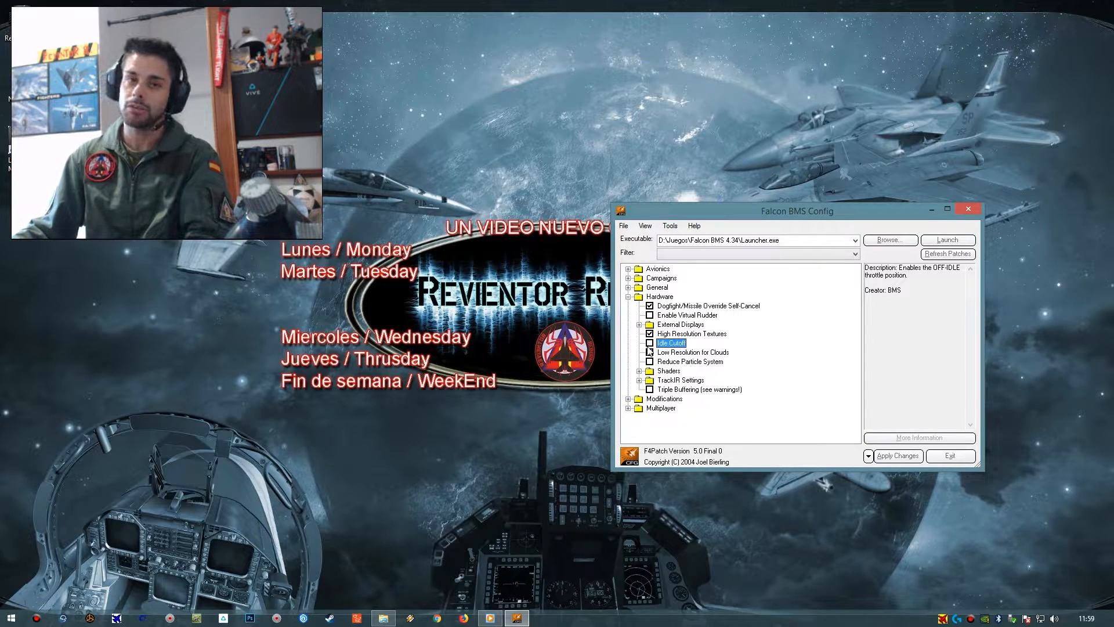
Read the descriptions of Low Resolution for Clouds and Reduce Particle System, highlighting the passage about the 50% reduction
click(650, 351)
click(690, 353)
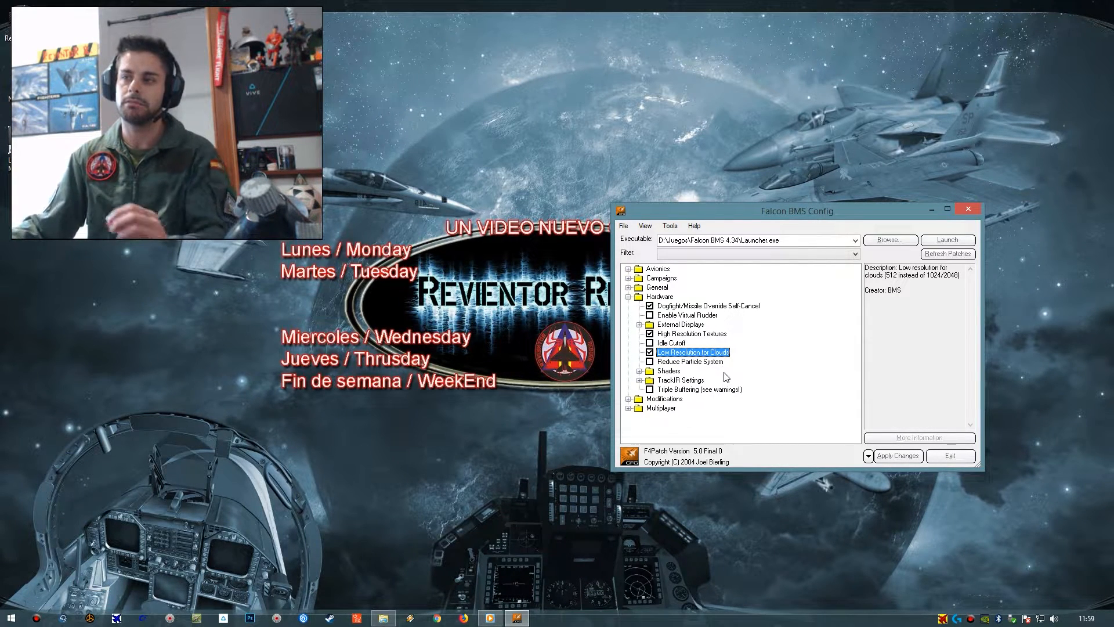
click(707, 362)
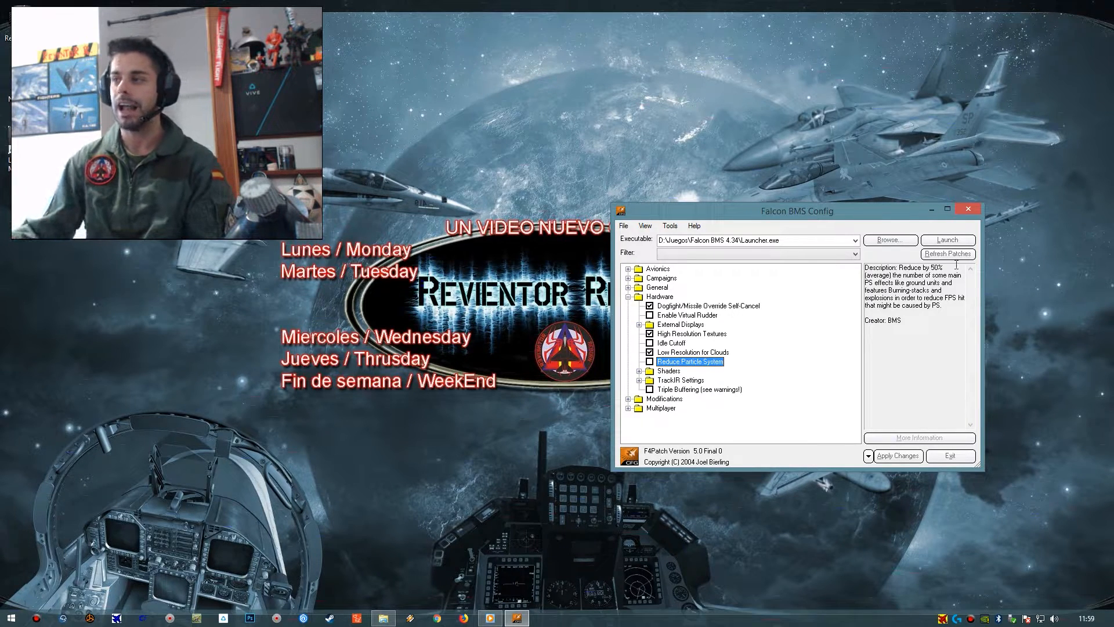
drag(931, 267, 953, 275)
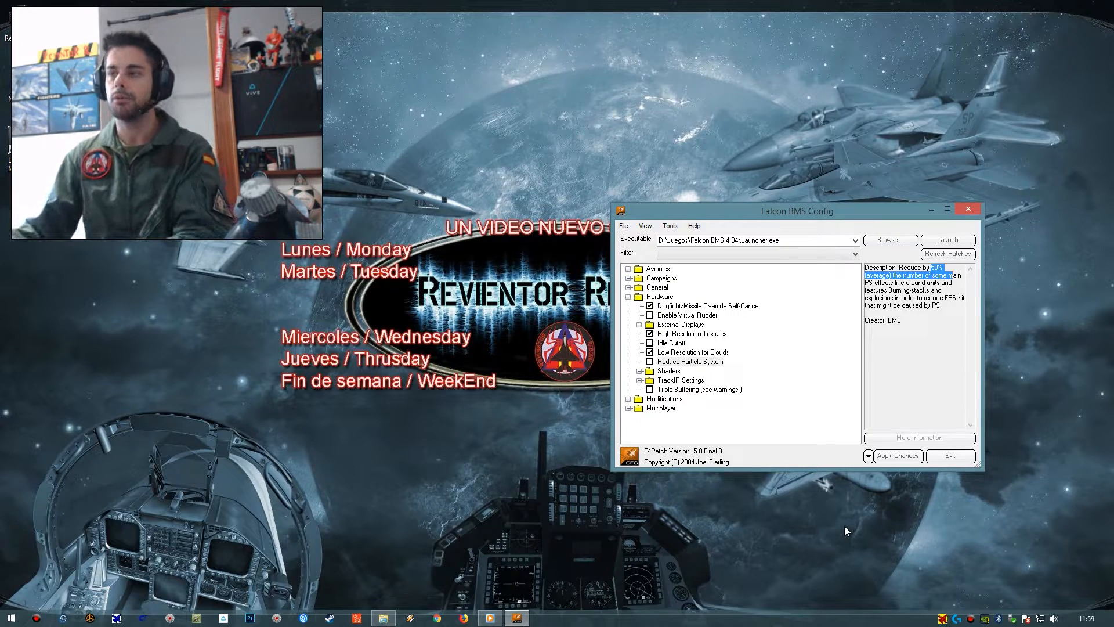
Expand Shaders within the Hardware settings and read the description of Glass Environment Mapping
click(670, 371)
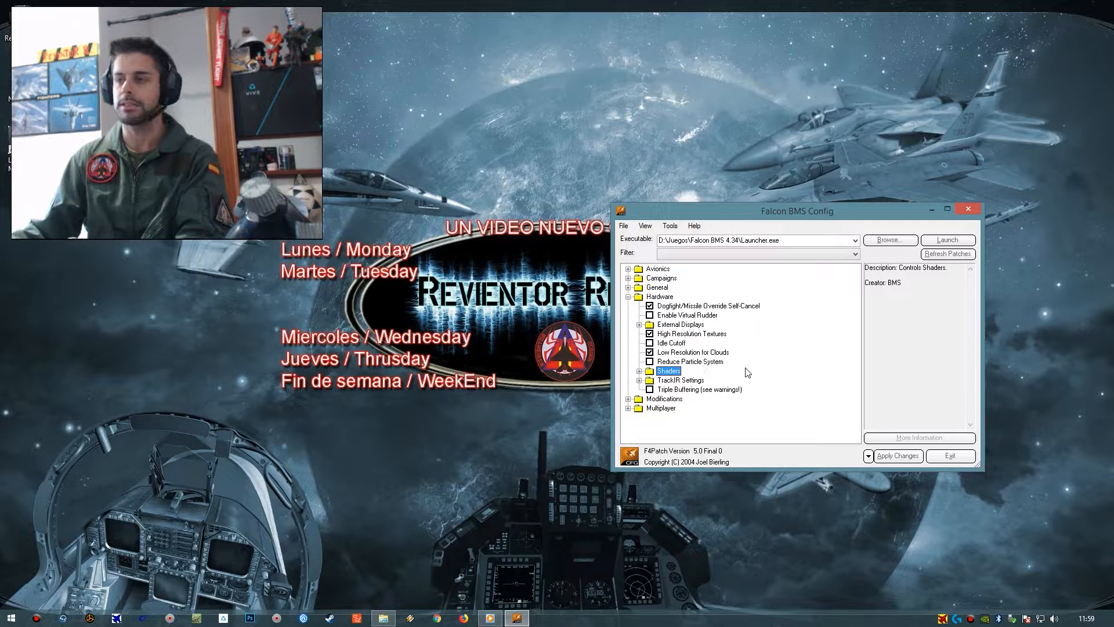
key(Right)
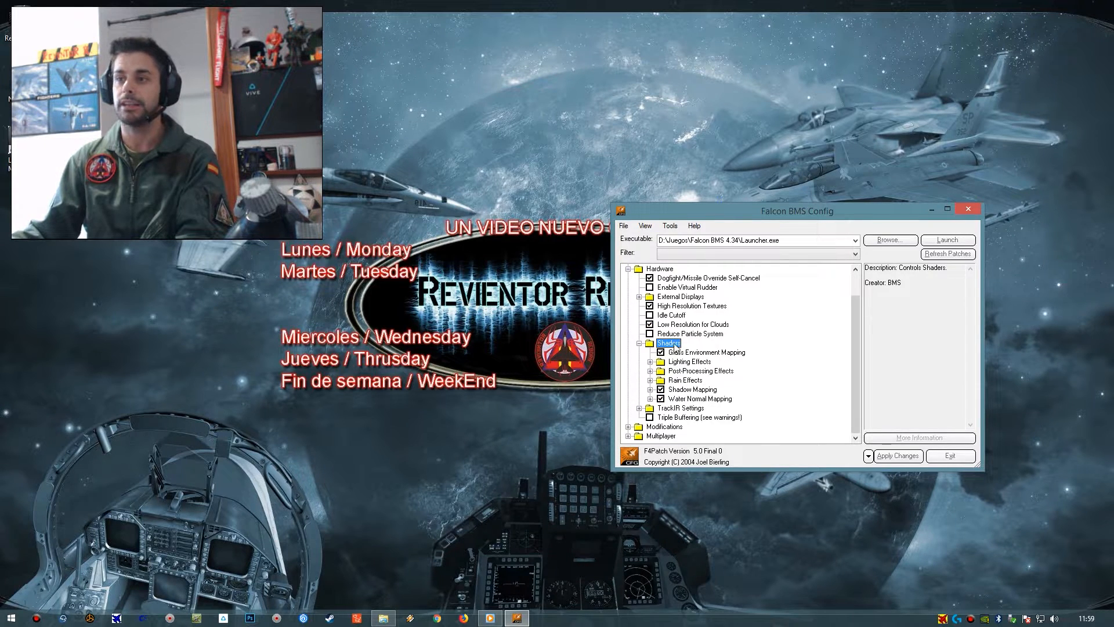
click(729, 353)
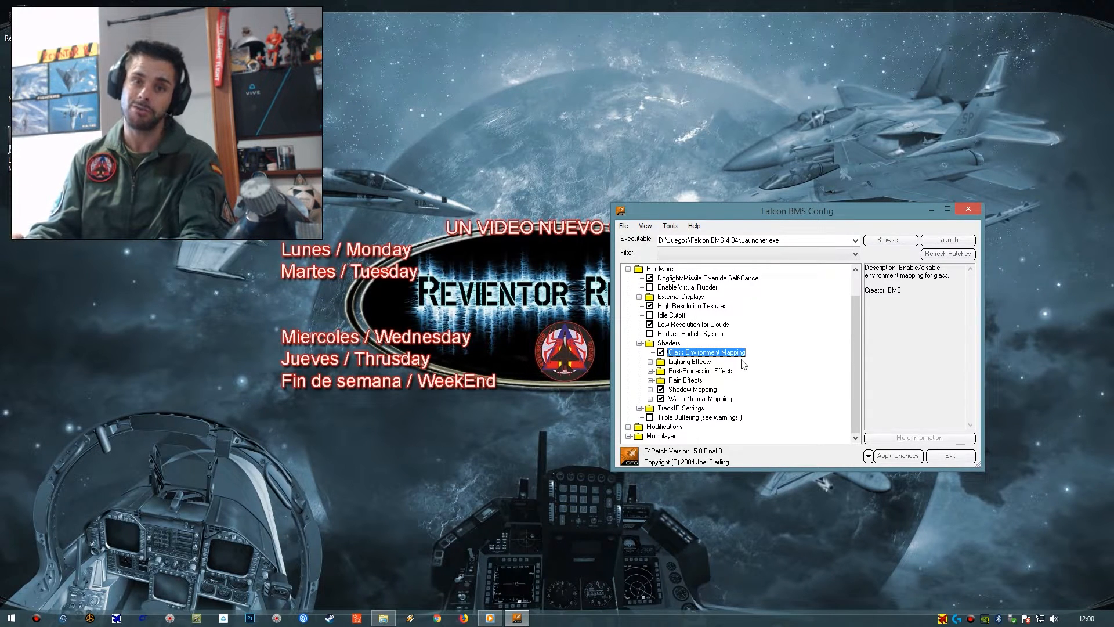
Expand Lighting Effects, compare the descriptions of Per-Pixel Lighting and Per-Vertex Lighting, and collapse the group
key(Down)
key(Right)
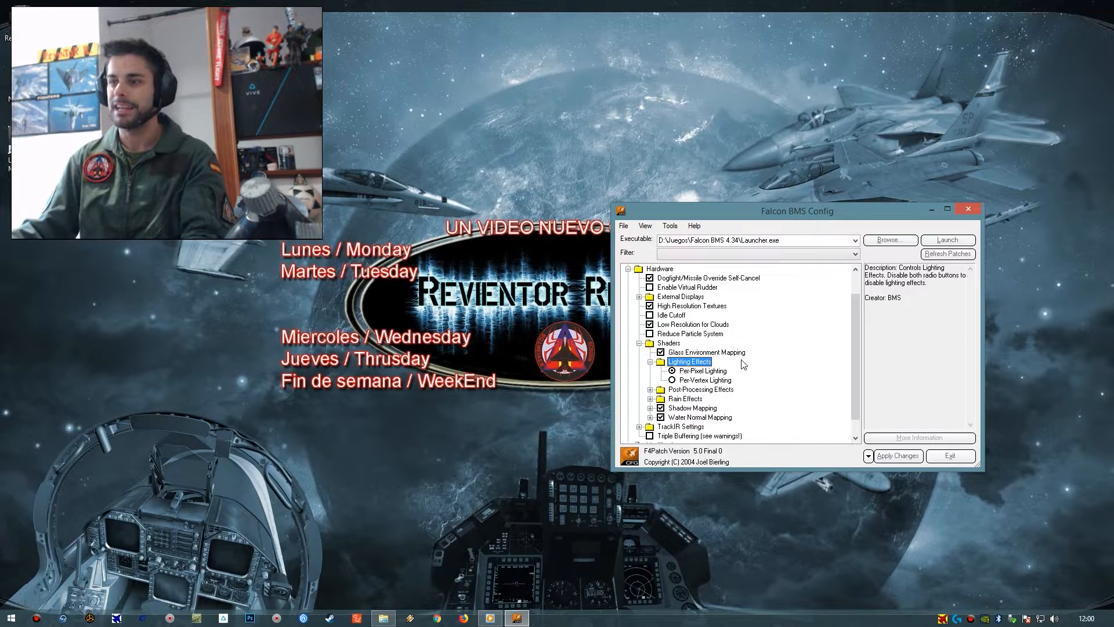
key(Down)
key(Down)
key(Up)
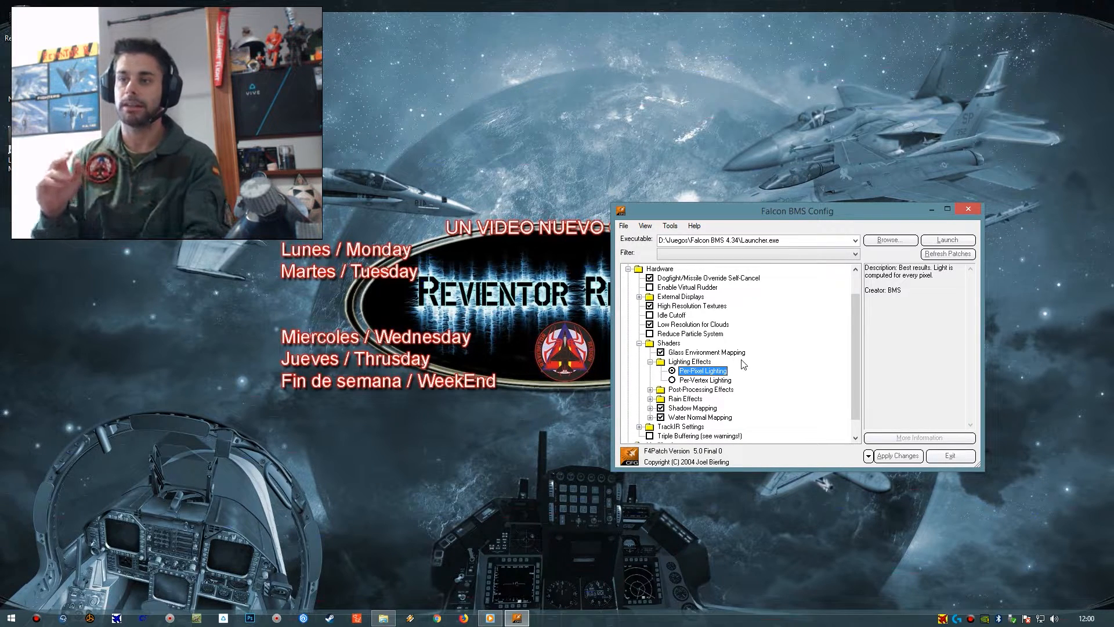
key(Down)
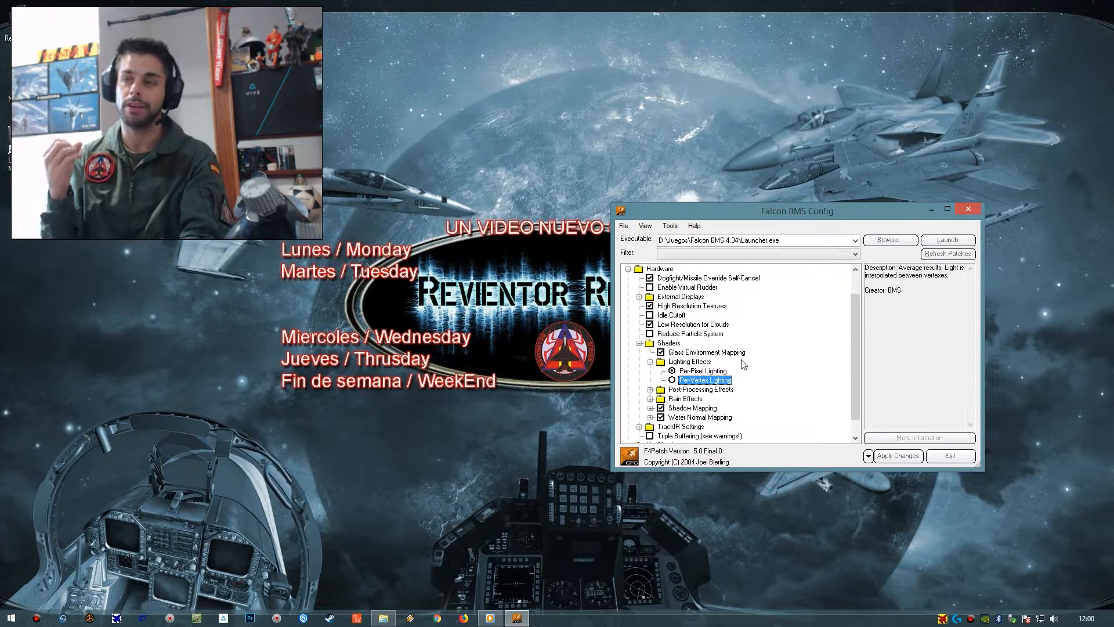
key(Up)
key(Up)
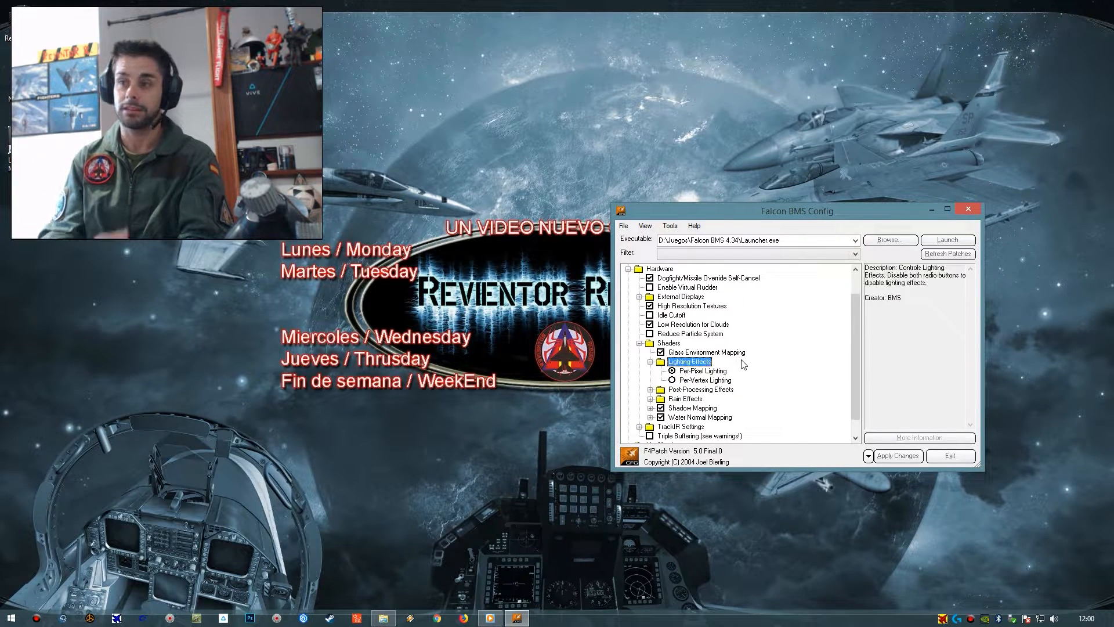
key(Left)
Expand Post-Processing Effects, read the descriptions of HDR Lighting, Jet Heat Exhaust and Motion Blur, and collapse the group
key(Down)
key(Right)
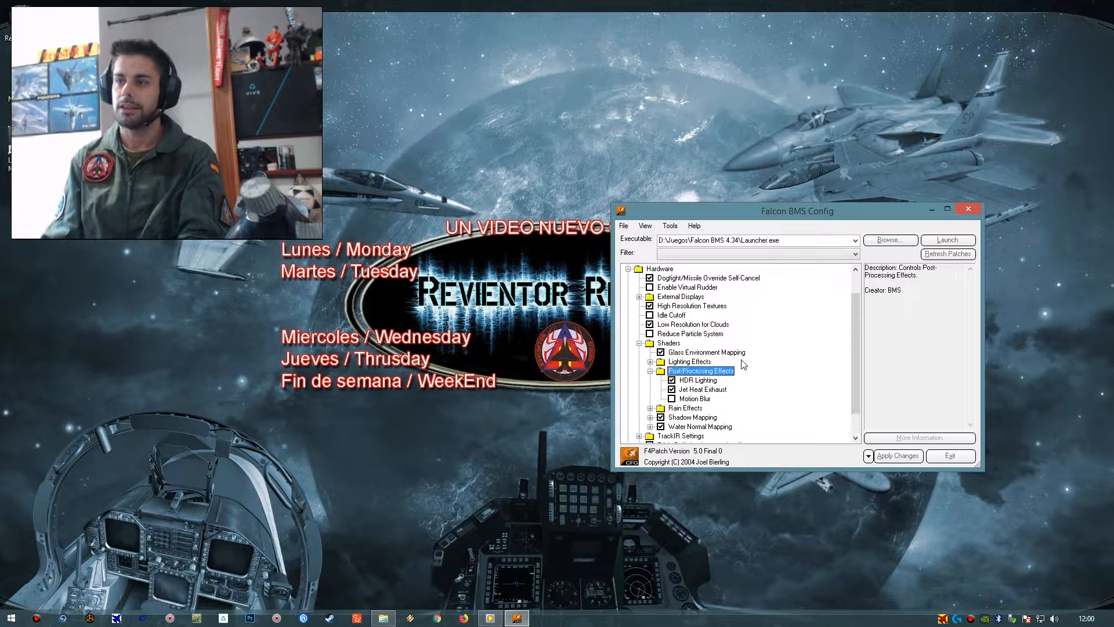
key(Down)
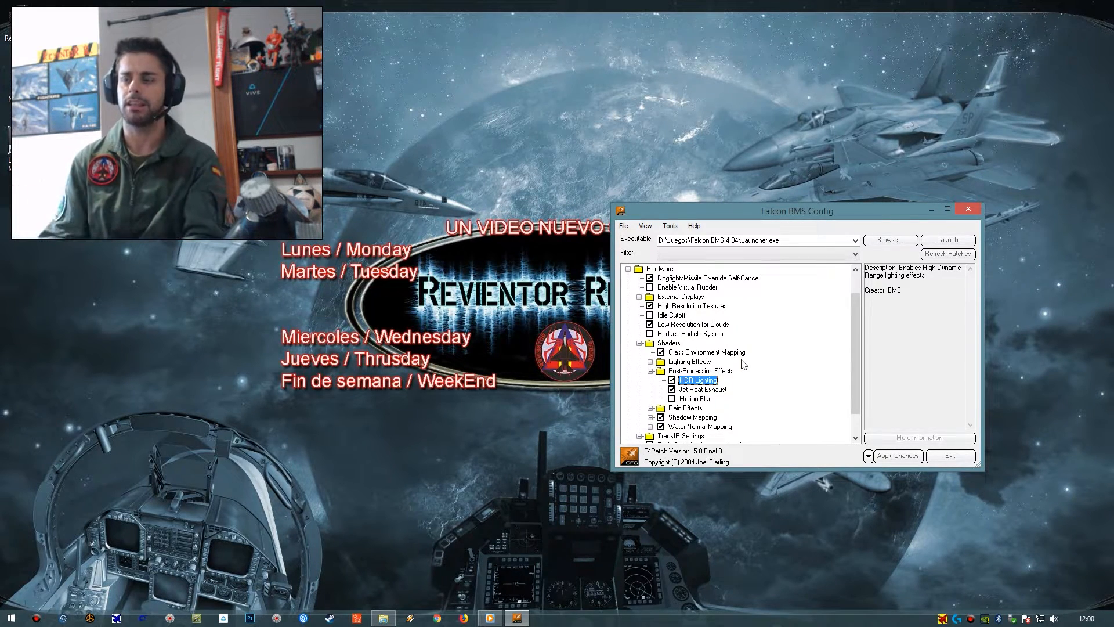
key(Down)
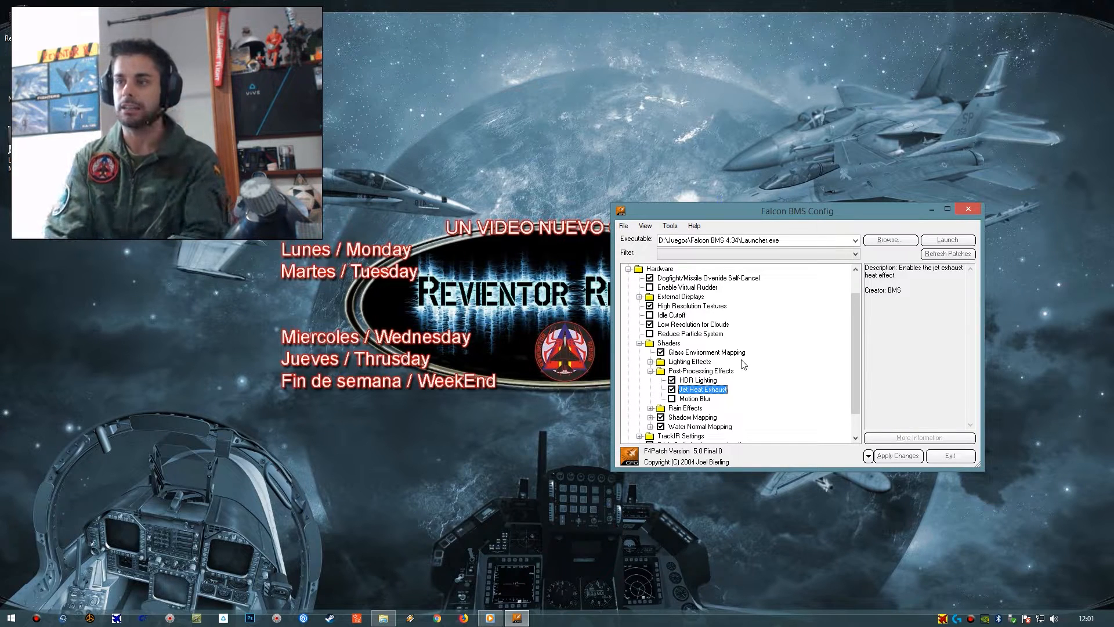
key(Down)
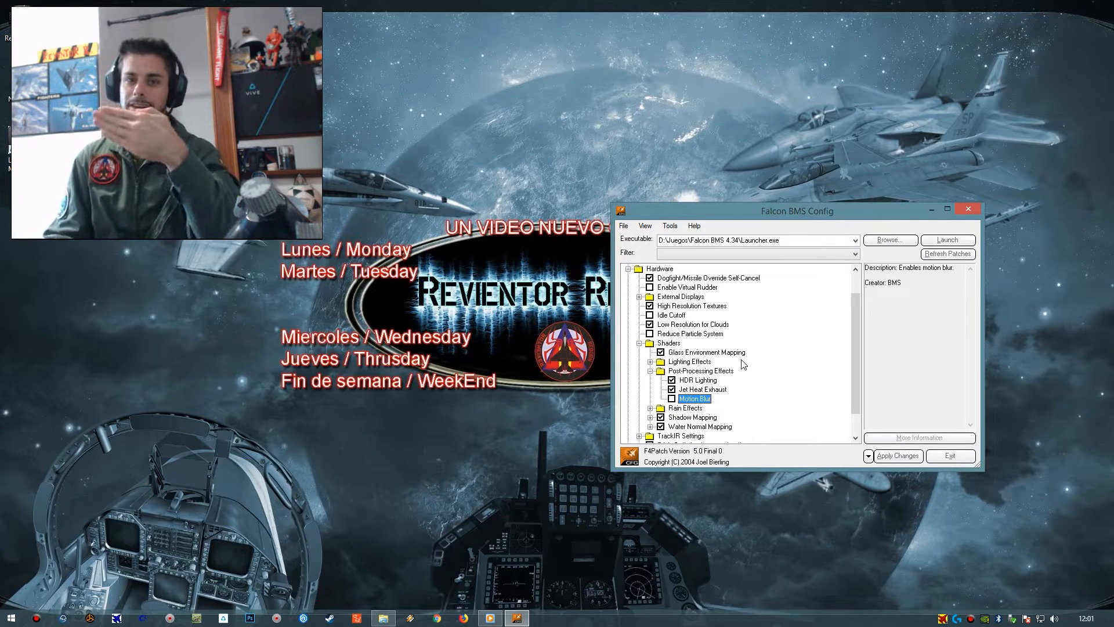
key(Left)
key(Left)
Expand Rain Effects, read the descriptions of Far Rain, Rain Drops and Rain Rings, and collapse the group
key(Down)
key(Right)
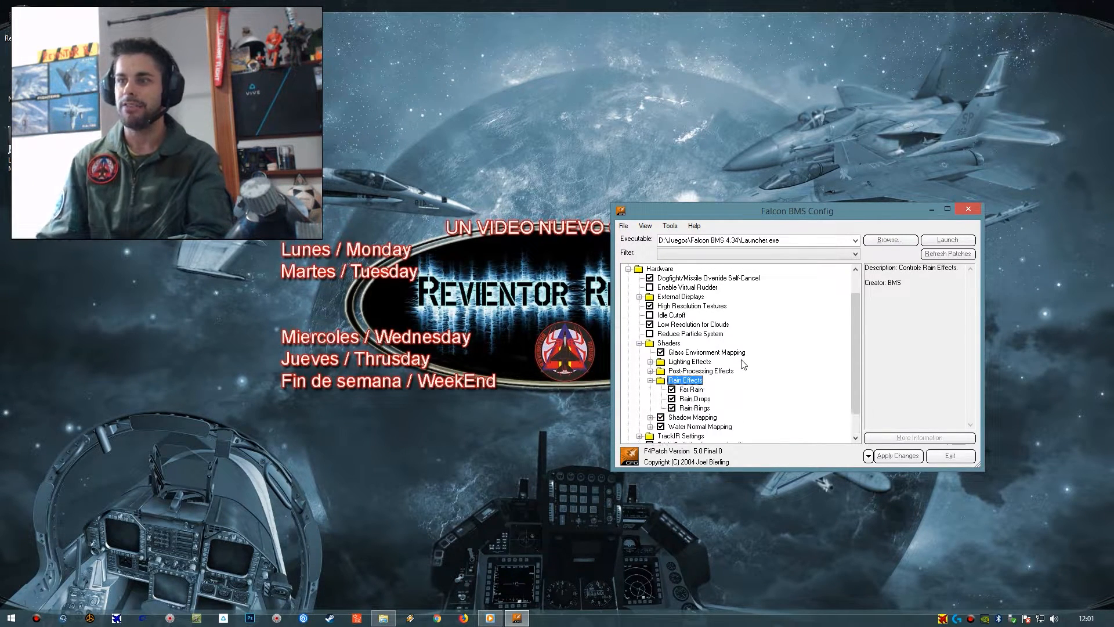
key(Down)
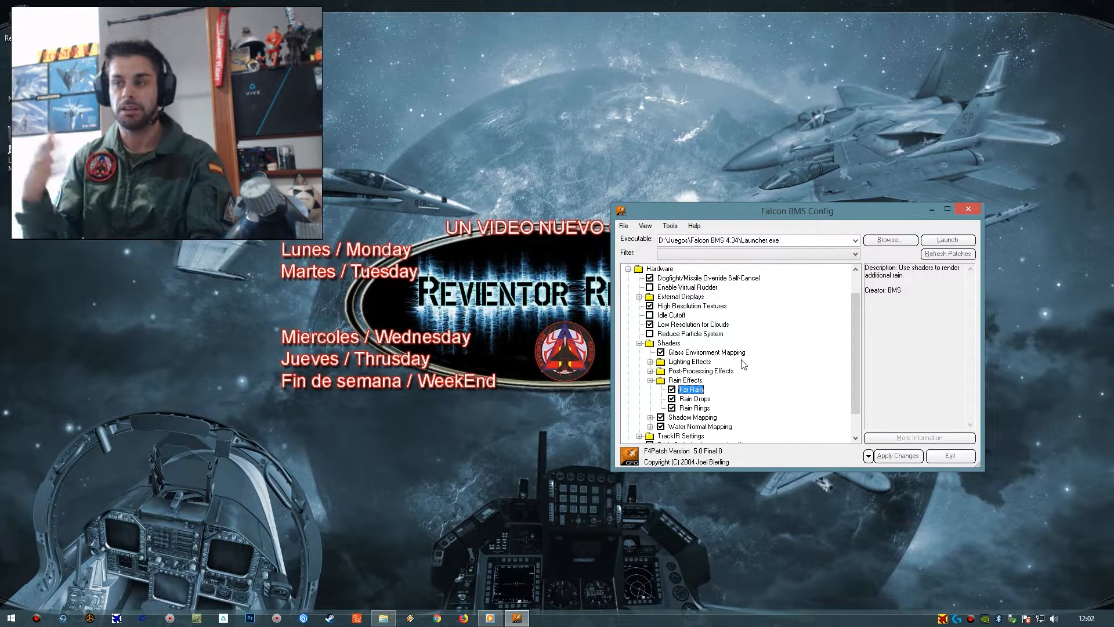
key(Down)
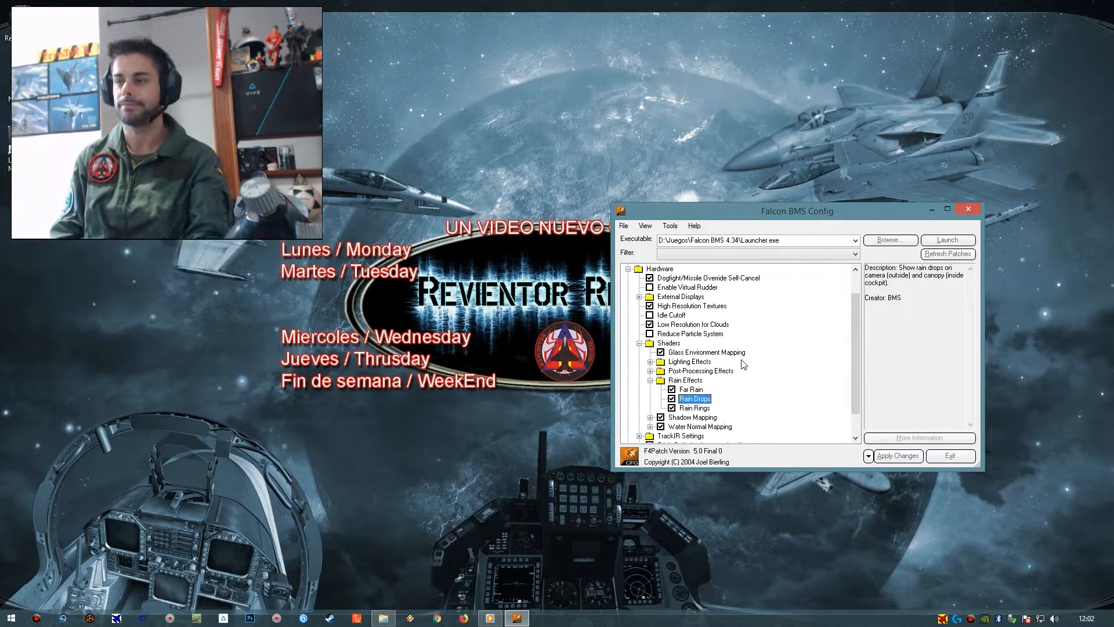
key(Down)
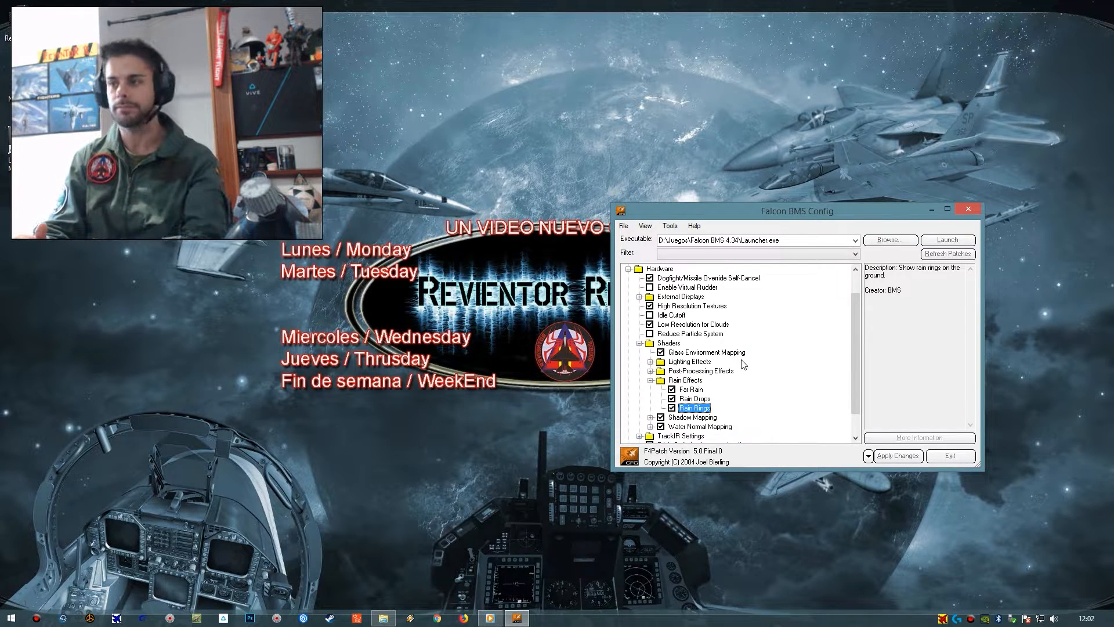
key(Left)
key(Left)
Expand Shadow Mapping, read the descriptions of Cockpit Shadows, Focus Shadows and Shadows on Smoke, and collapse the group
key(Down)
key(Right)
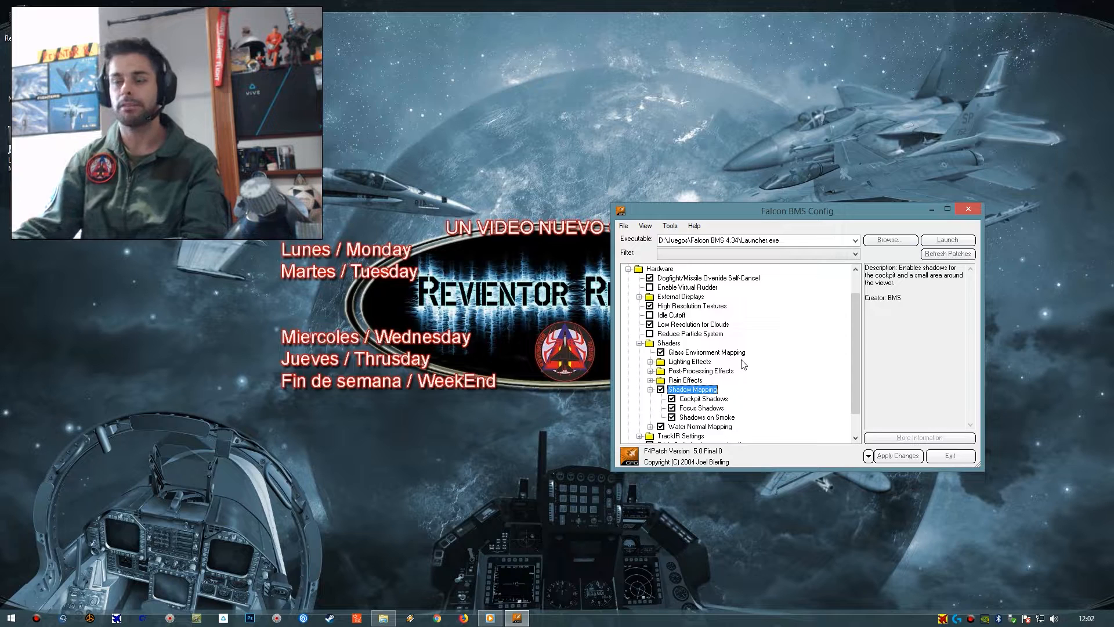
scroll(744, 364, down, 1)
key(Down)
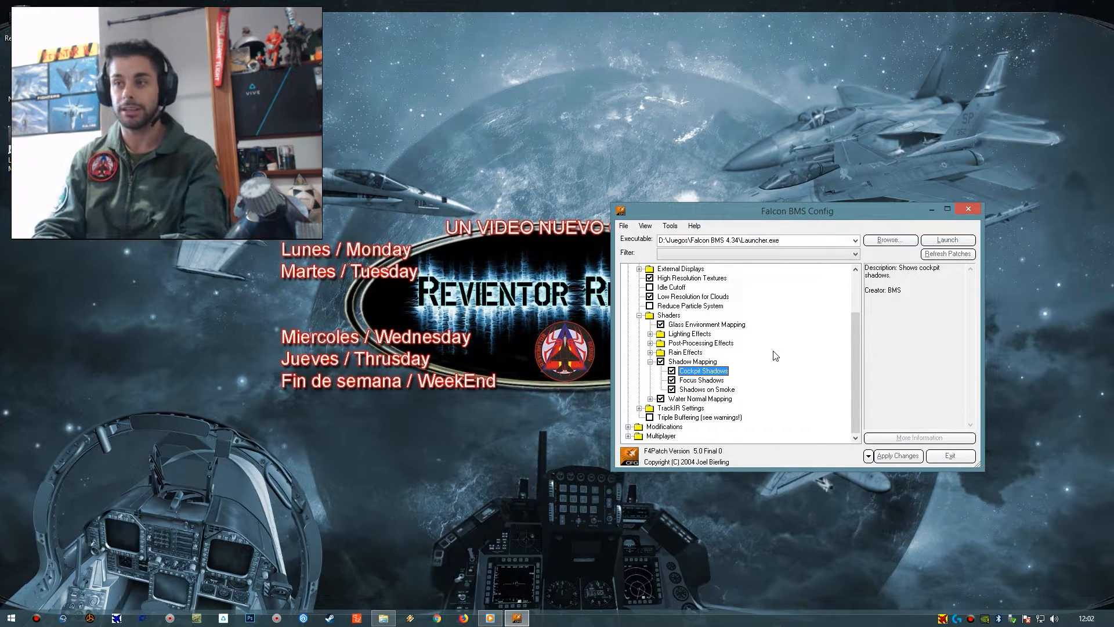
key(Down)
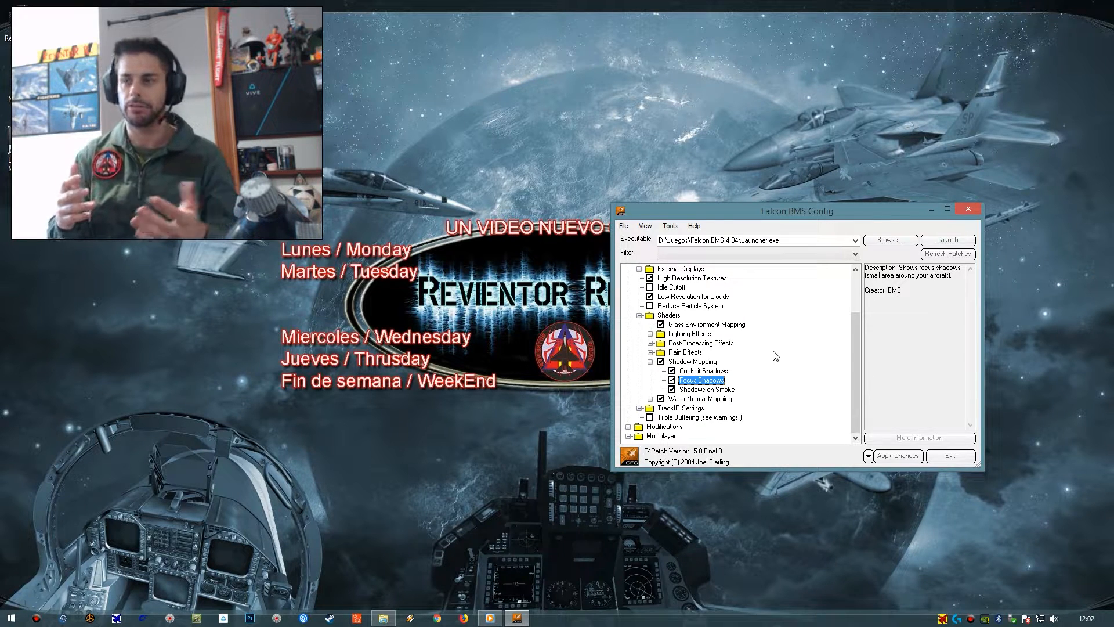
key(Down)
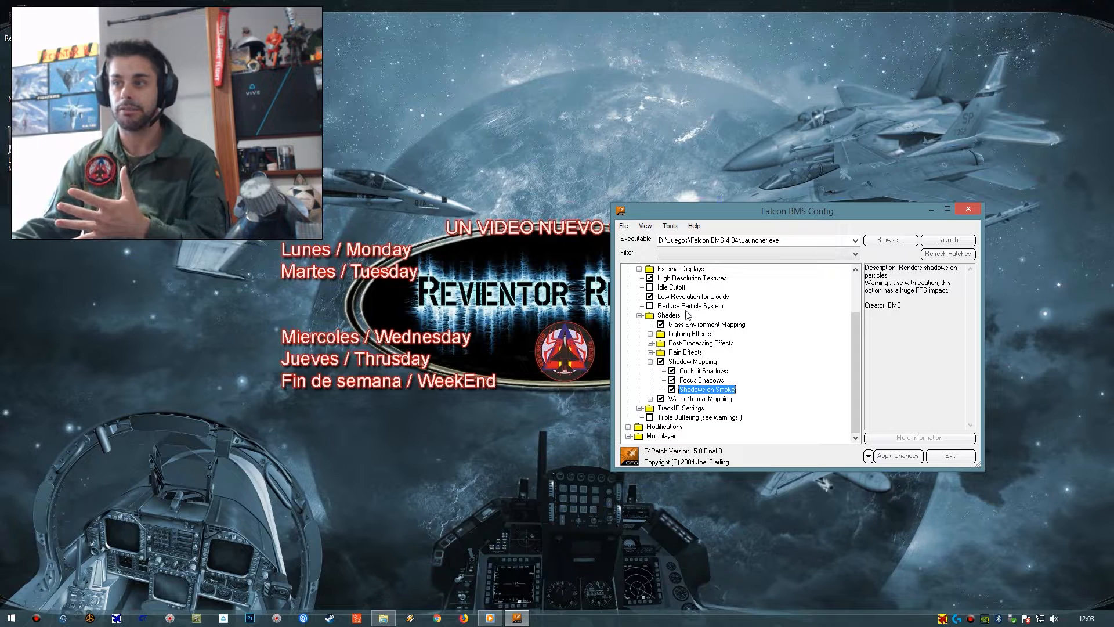
click(689, 306)
click(703, 390)
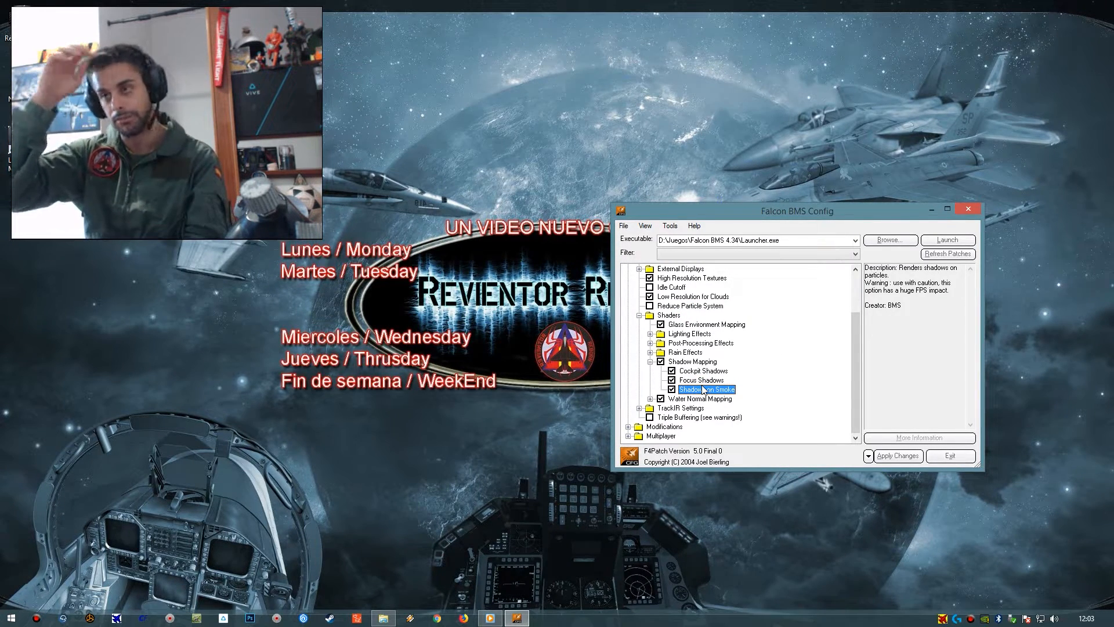
key(Left)
key(Left)
Expand Water Normal Mapping and Water Environment Mapping, read the Cloud Reflections and Focus Object Reflections descriptions, and collapse them along with Shaders
key(Down)
key(Right)
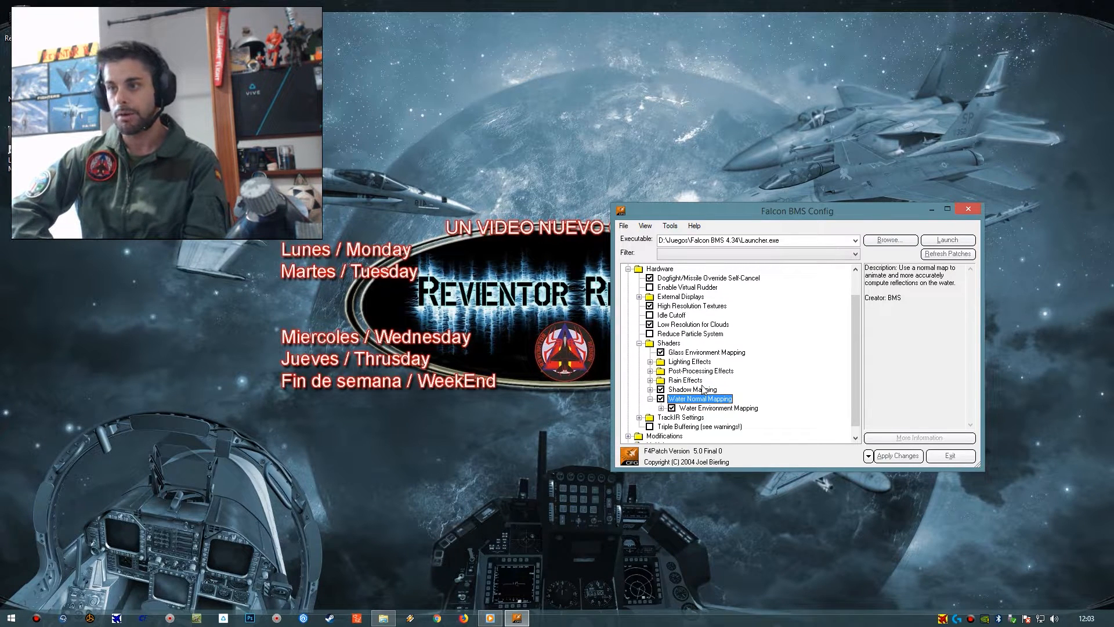
key(Down)
key(Right)
scroll(704, 390, down, 1)
key(Down)
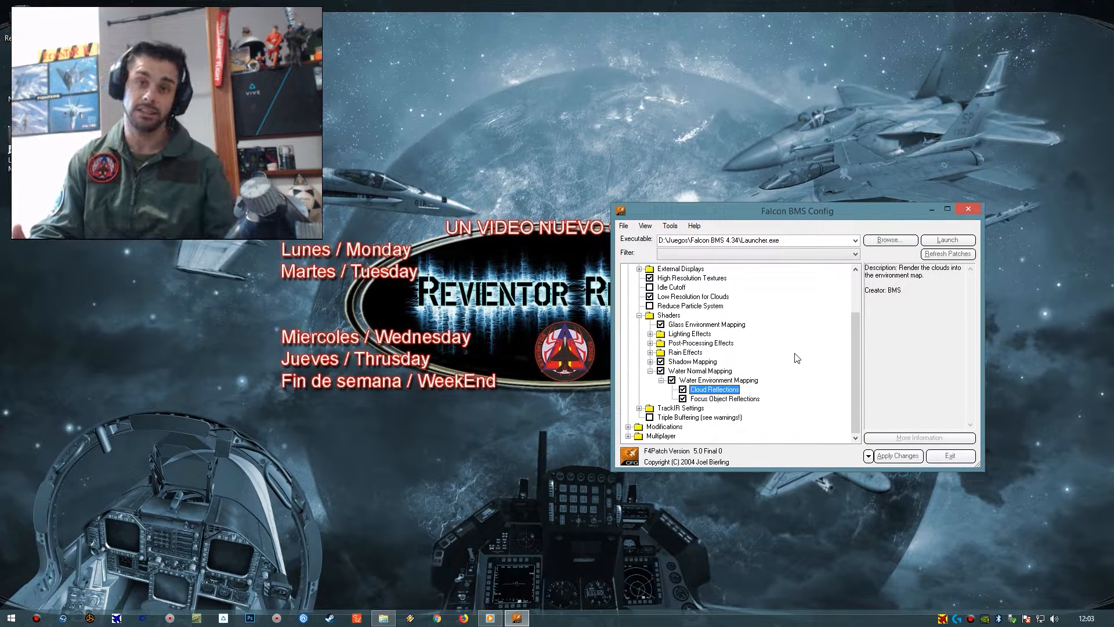
key(Down)
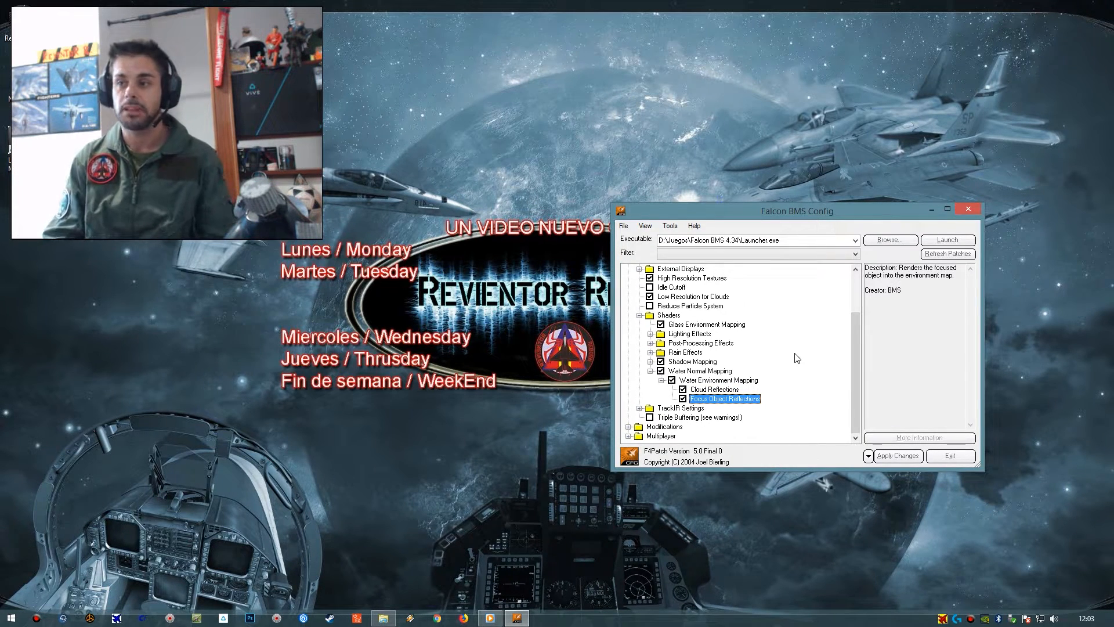
key(Up)
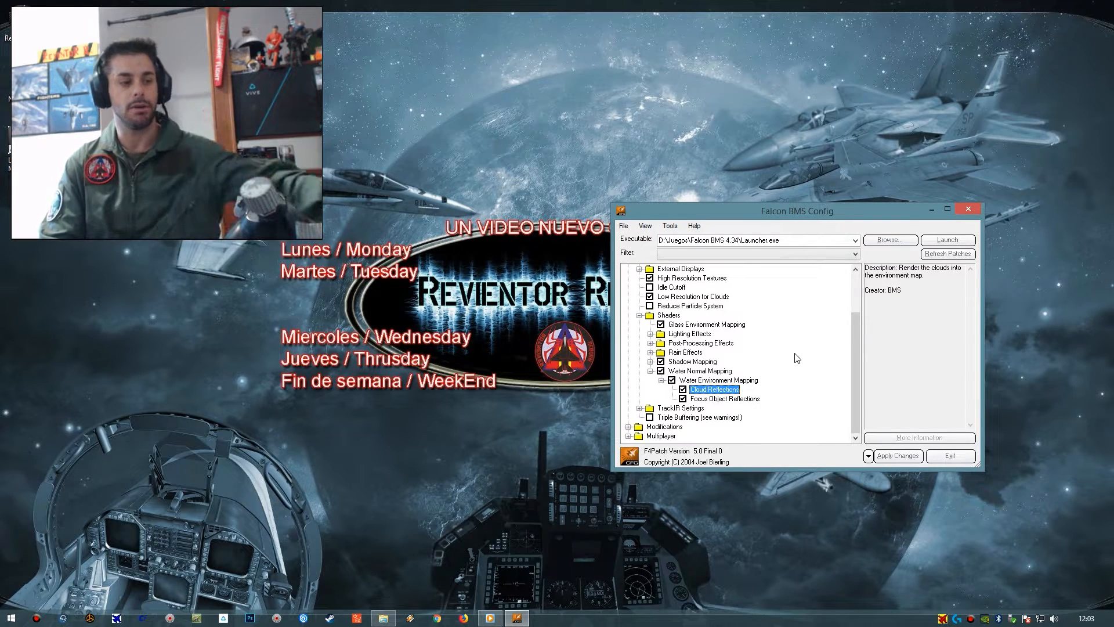
key(Down)
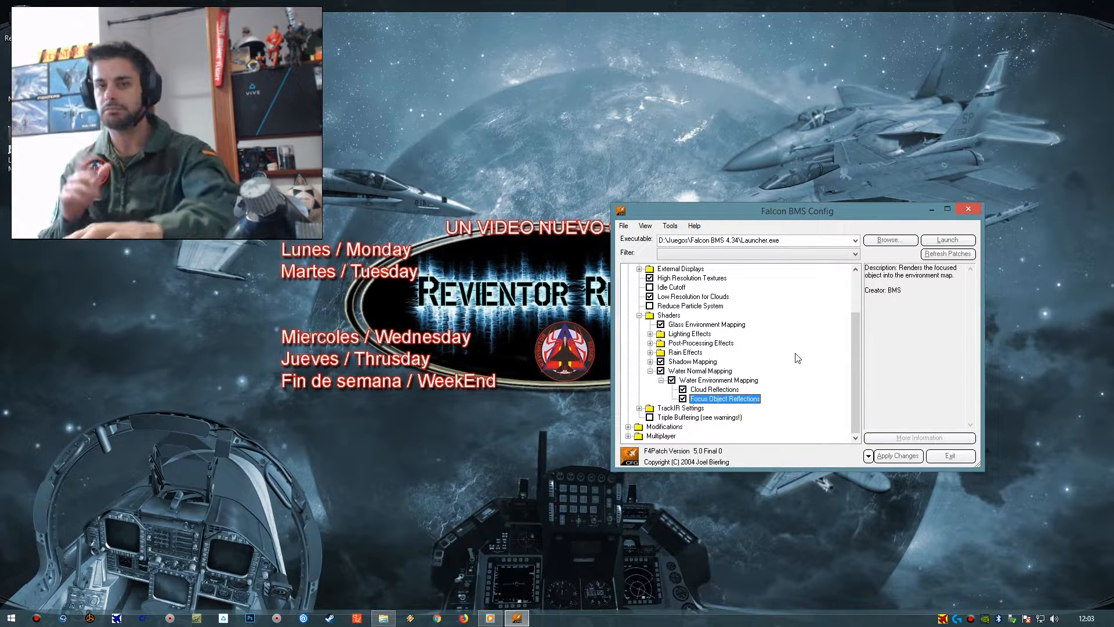
key(Left)
key(Left)
key(Left)
key(Left)
key(Left)
key(Left)
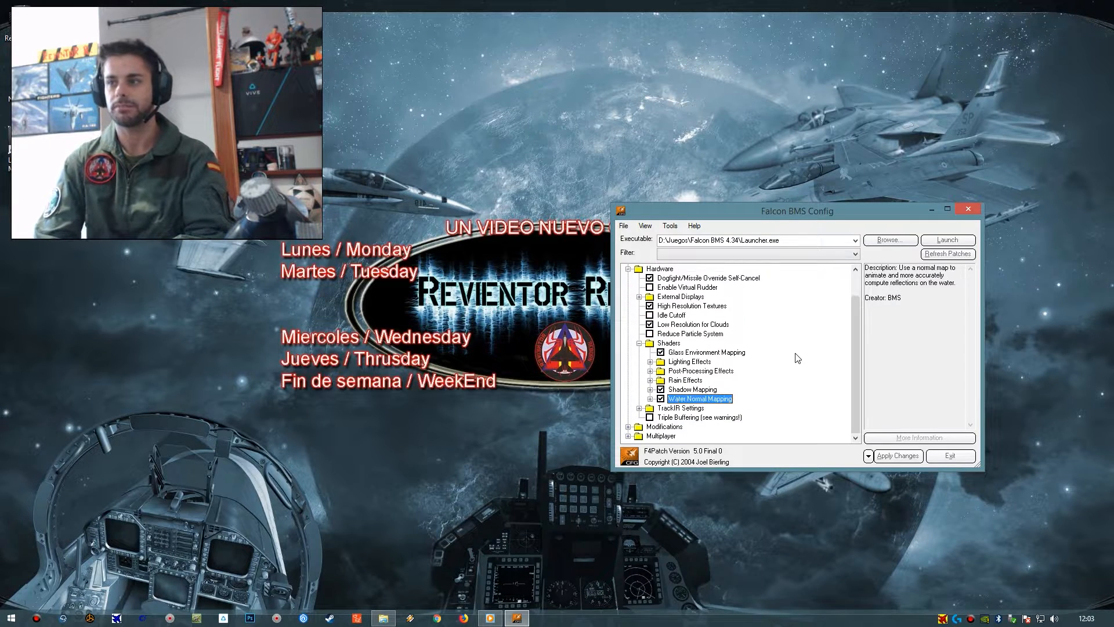
Expand TrackIR Settings, read the descriptions of TrackIR Controls External View and TrackIR External View Inverted, and collapse the group
key(Down)
key(Right)
key(Down)
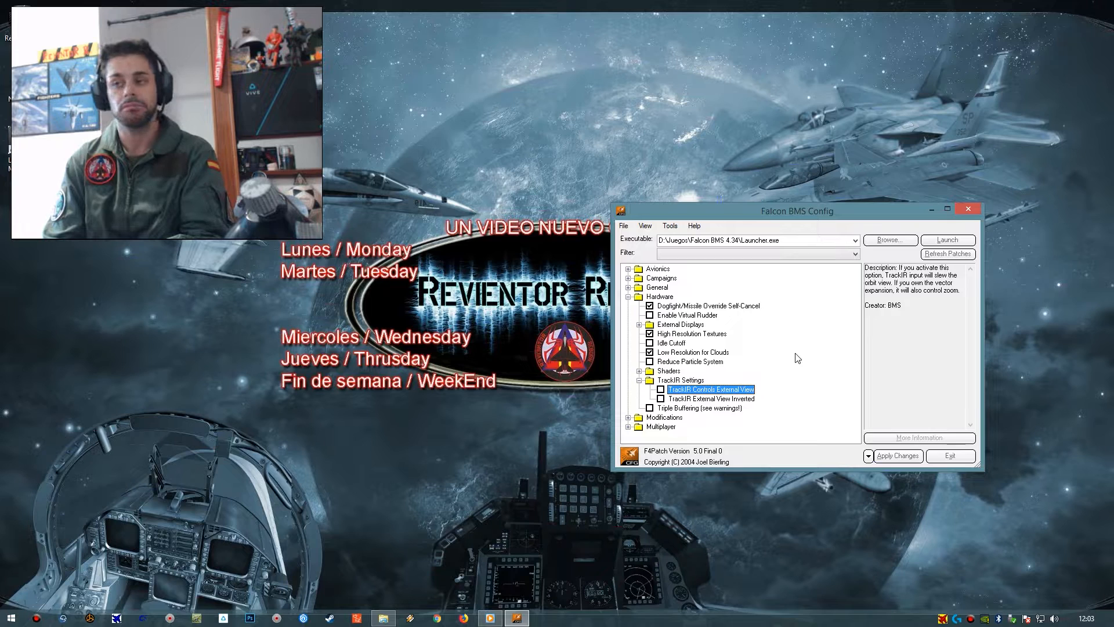
key(Down)
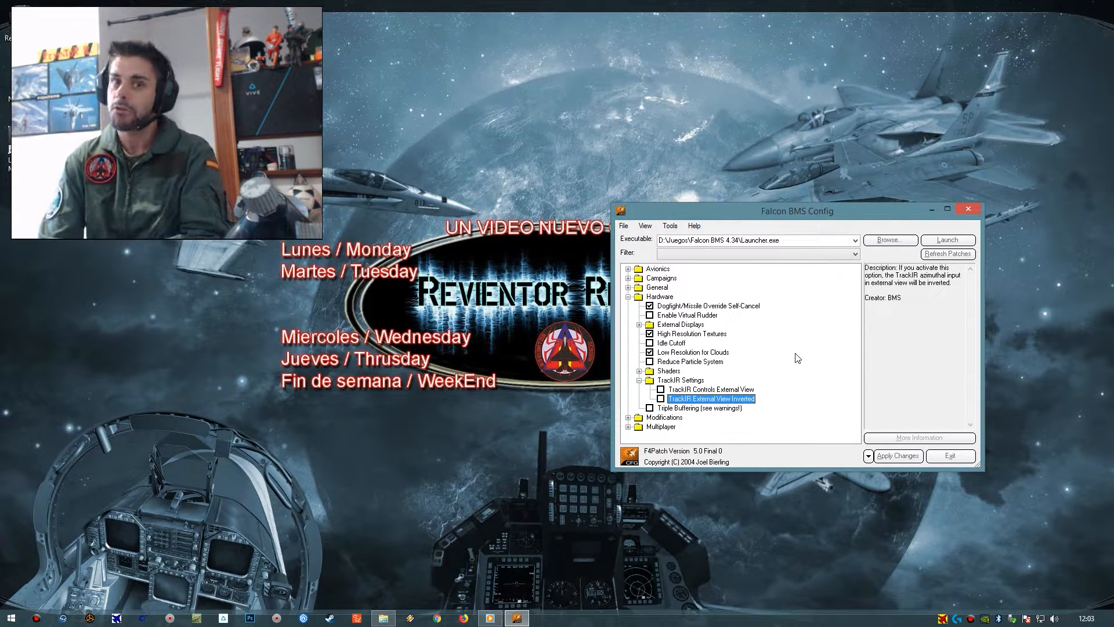
key(Left)
key(Left)
Read the Triple Buffering description, highlighting the warnings about Windows 7/8 and GSync/FreeSync
key(Down)
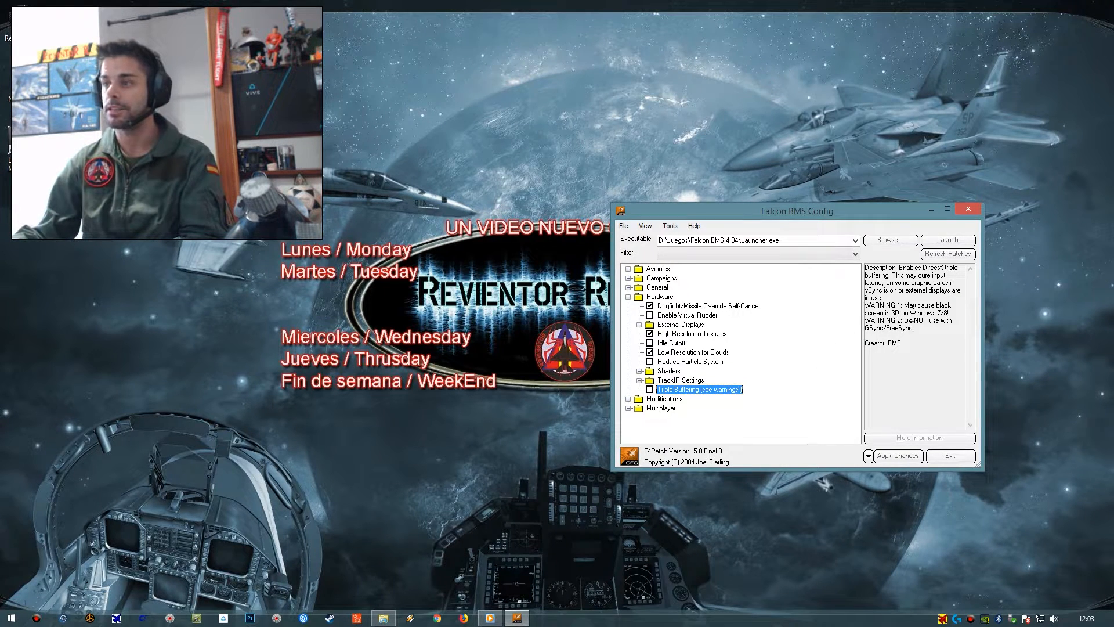
drag(944, 312, 928, 303)
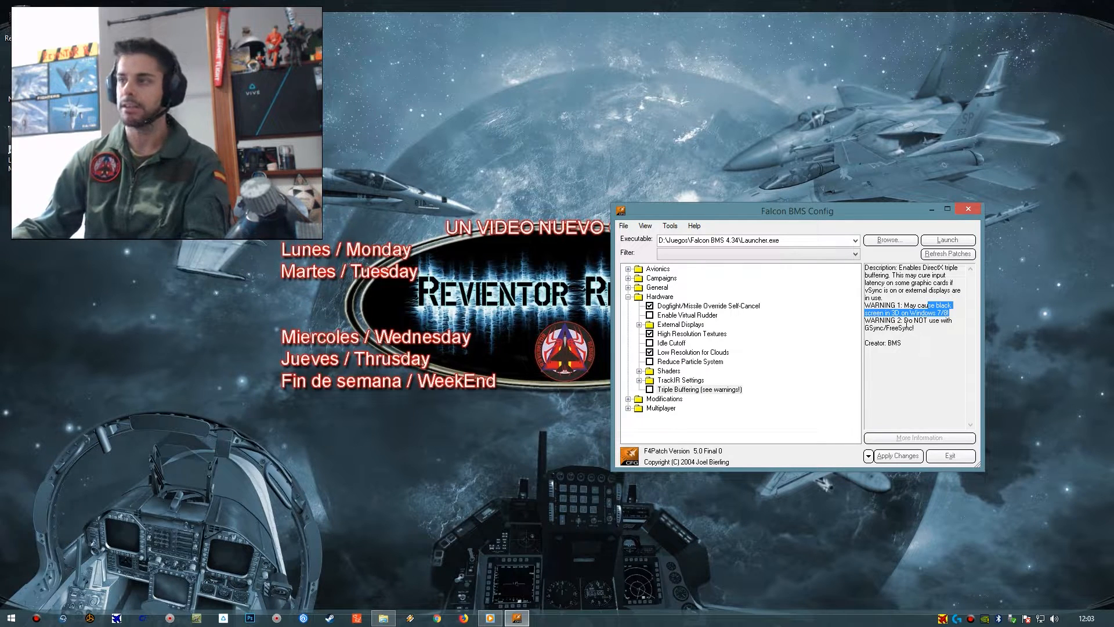
click(889, 329)
double_click(874, 329)
click(899, 328)
drag(930, 328, 869, 329)
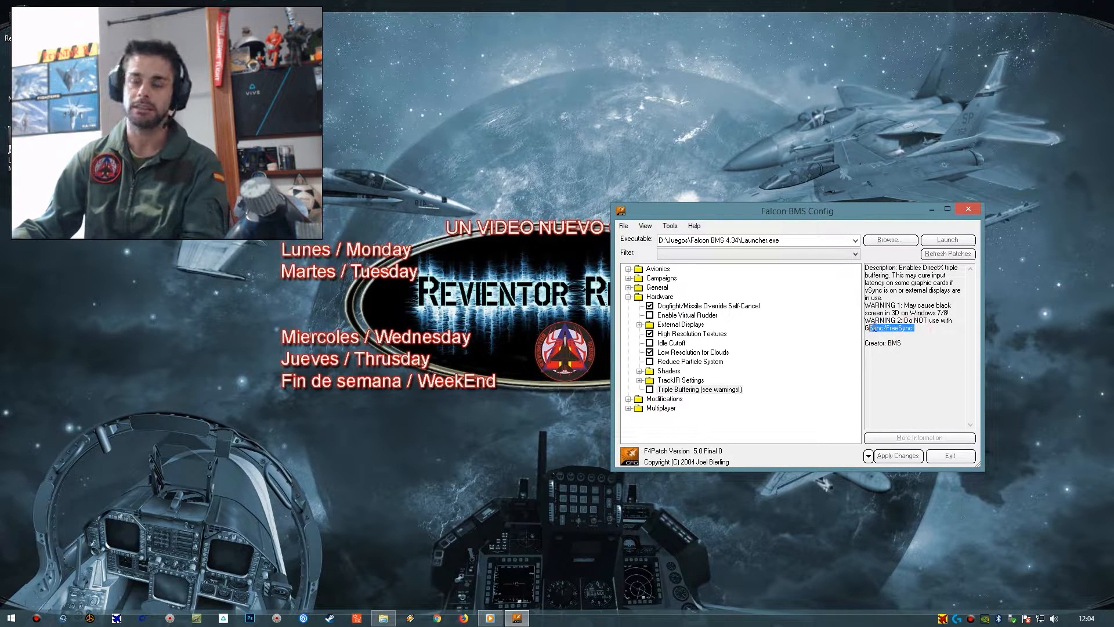
click(698, 391)
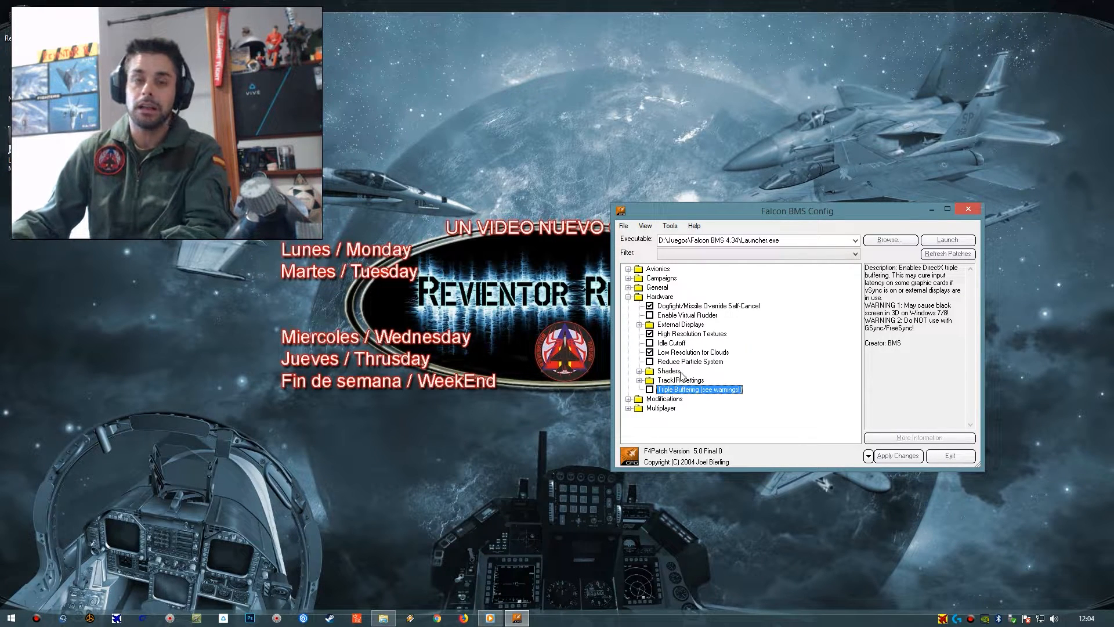
Collapse Hardware and expand Modifications together with its Communication menu / Windows DPI group
key(Left)
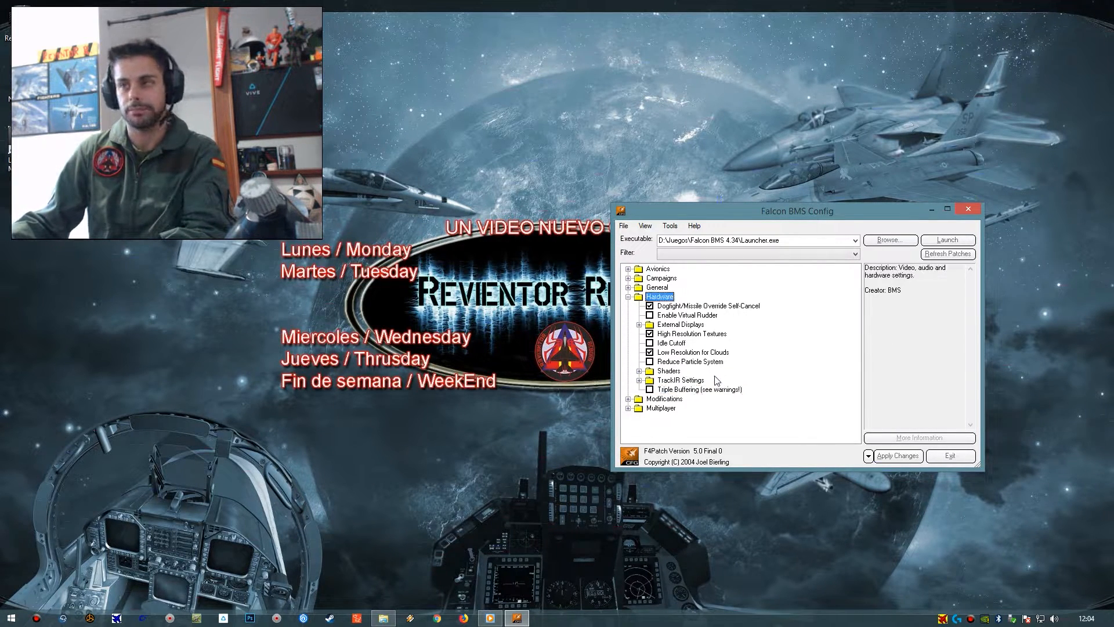
key(Left)
key(Down)
key(Right)
key(Down)
key(Down)
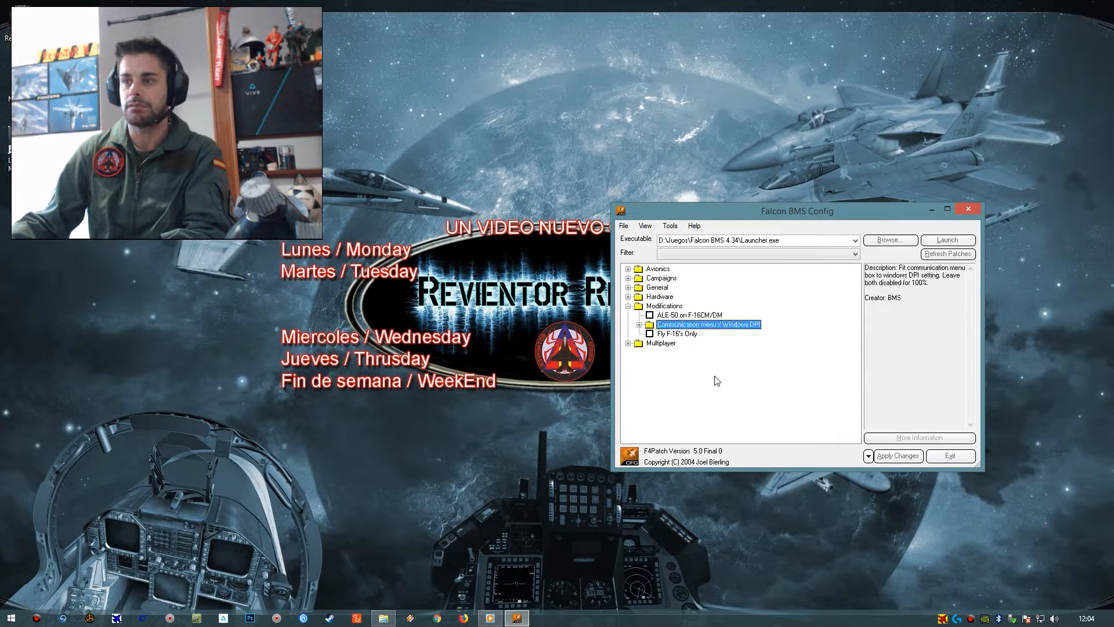
key(Right)
Read the ALE-50 on F-16CM/DM description, highlighting its text, and view the description of Communication menu / Windows DPI
key(Up)
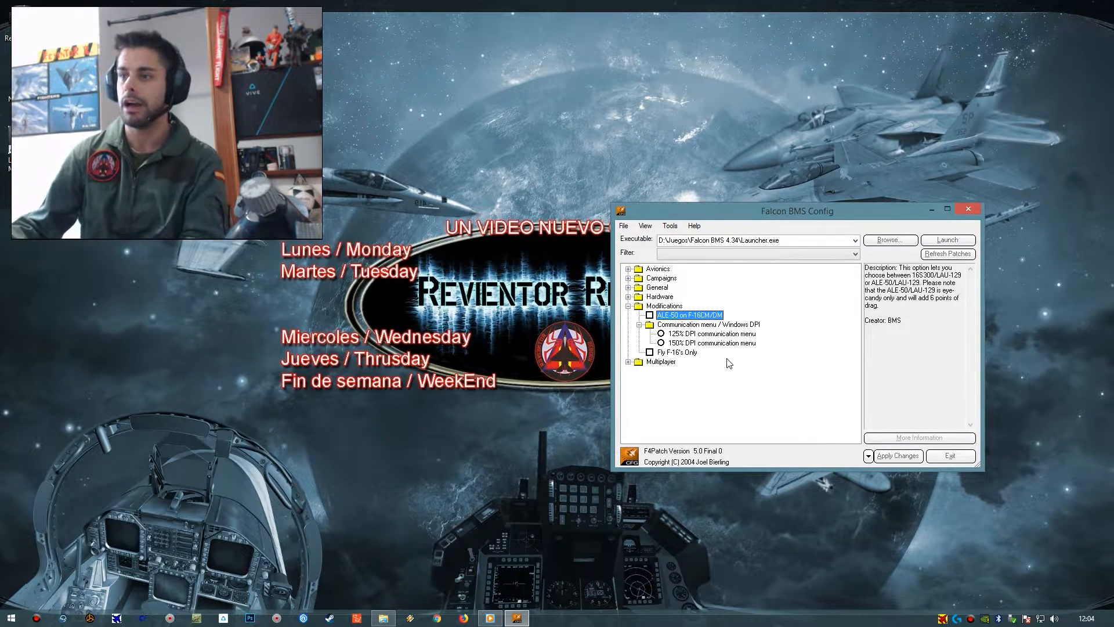
drag(888, 275, 924, 313)
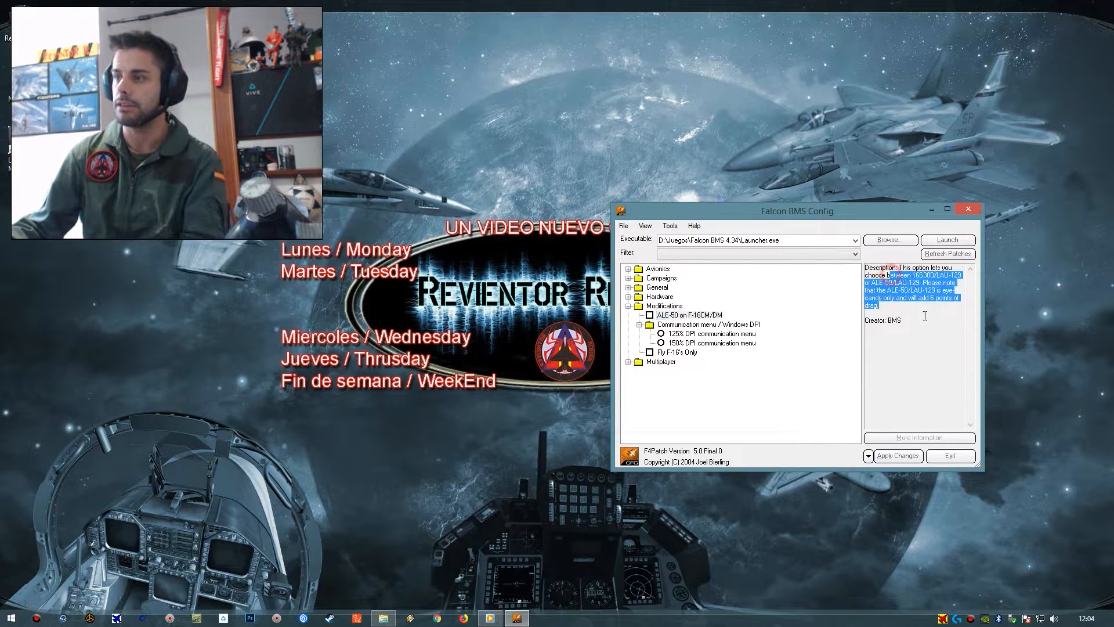
click(680, 317)
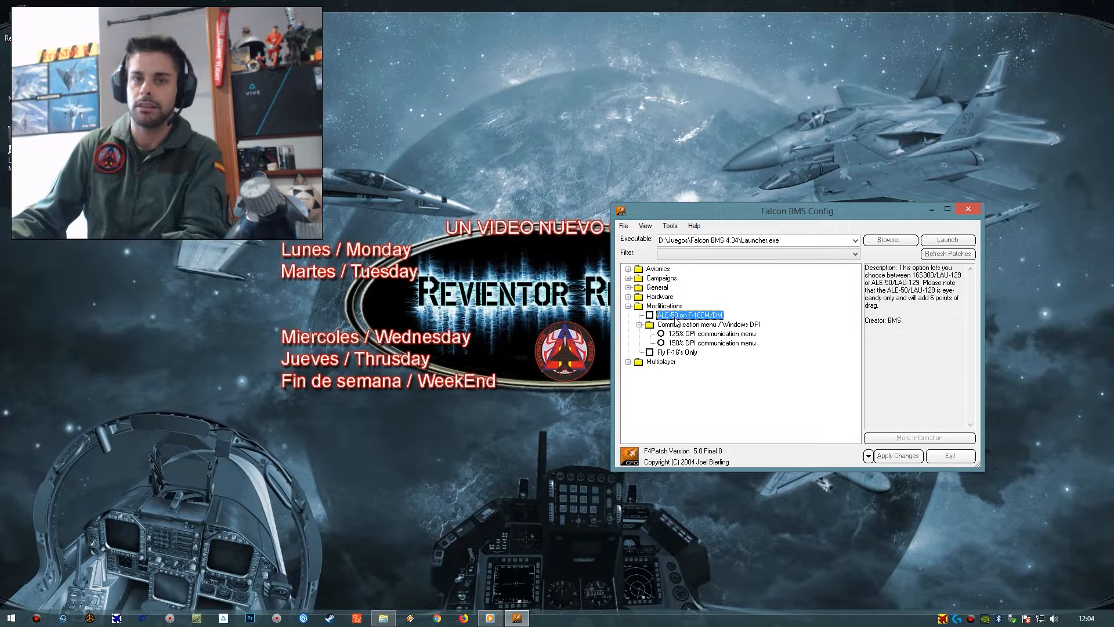
click(682, 325)
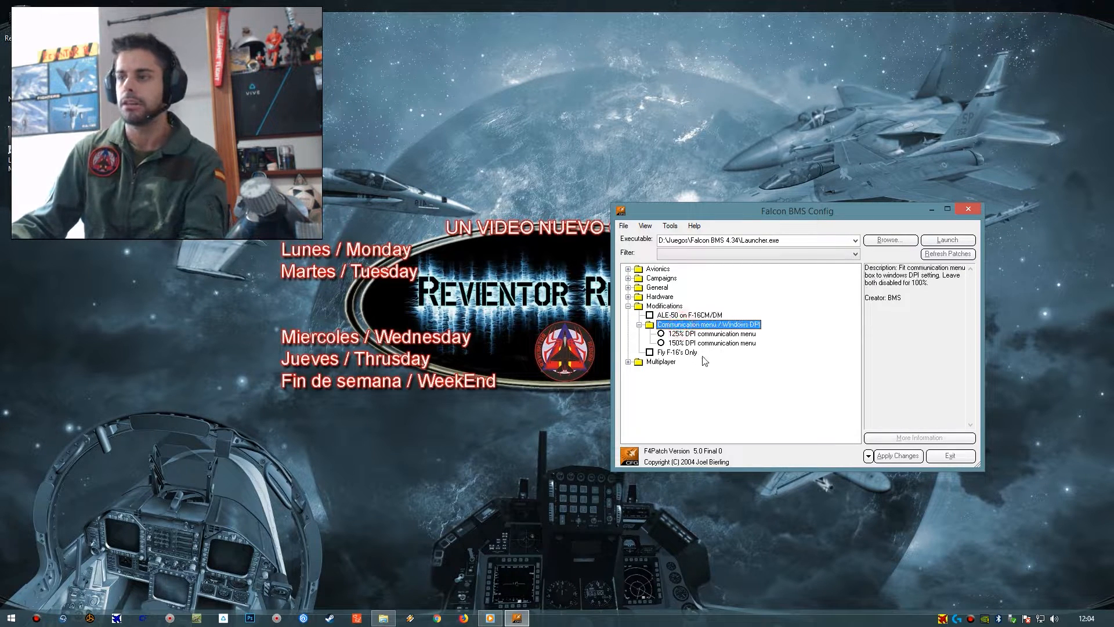
Compare the descriptions of the 125% and 150% DPI communication menu options
click(709, 335)
key(Down)
key(Up)
key(Down)
key(Up)
key(Down)
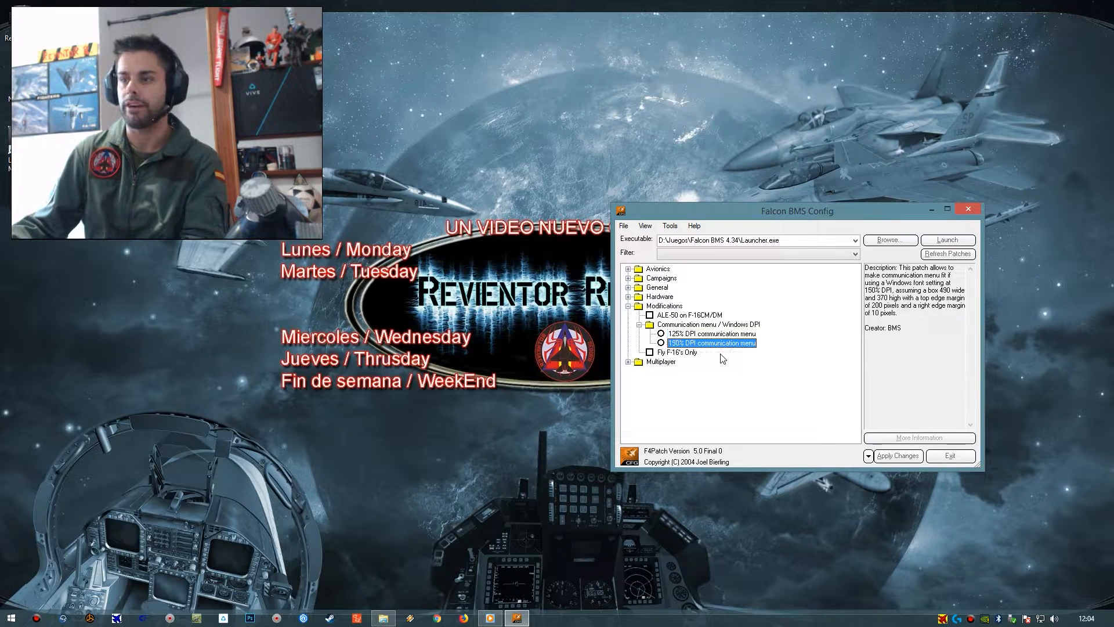
key(Up)
key(Down)
key(Up)
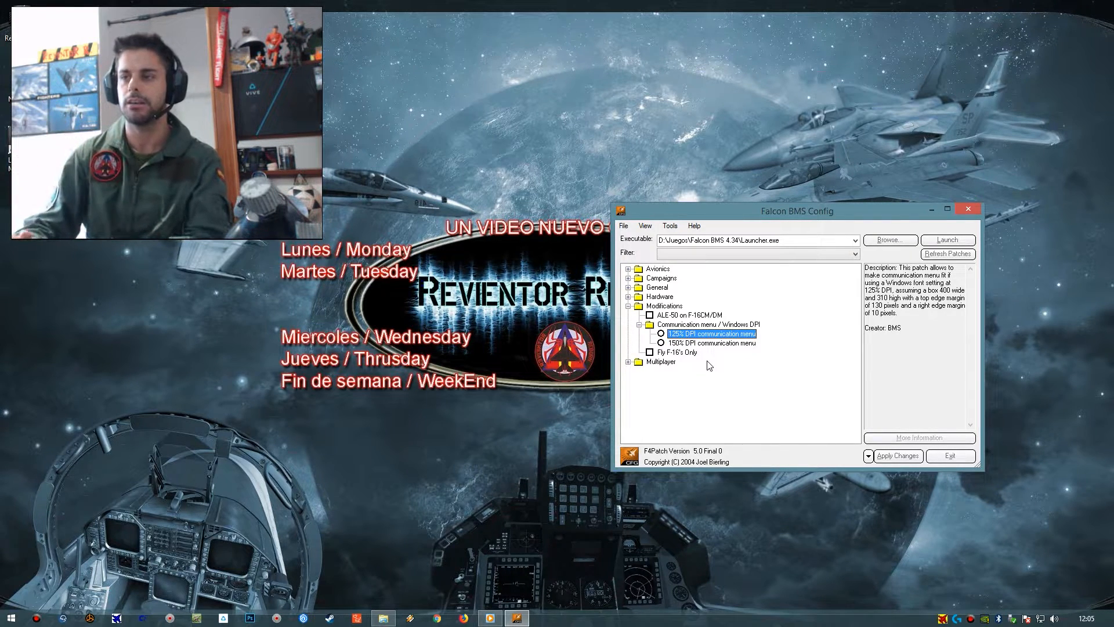
Collapse Communication menu / Windows DPI and read the description of Fly F-16's Only
key(Left)
key(Left)
key(Down)
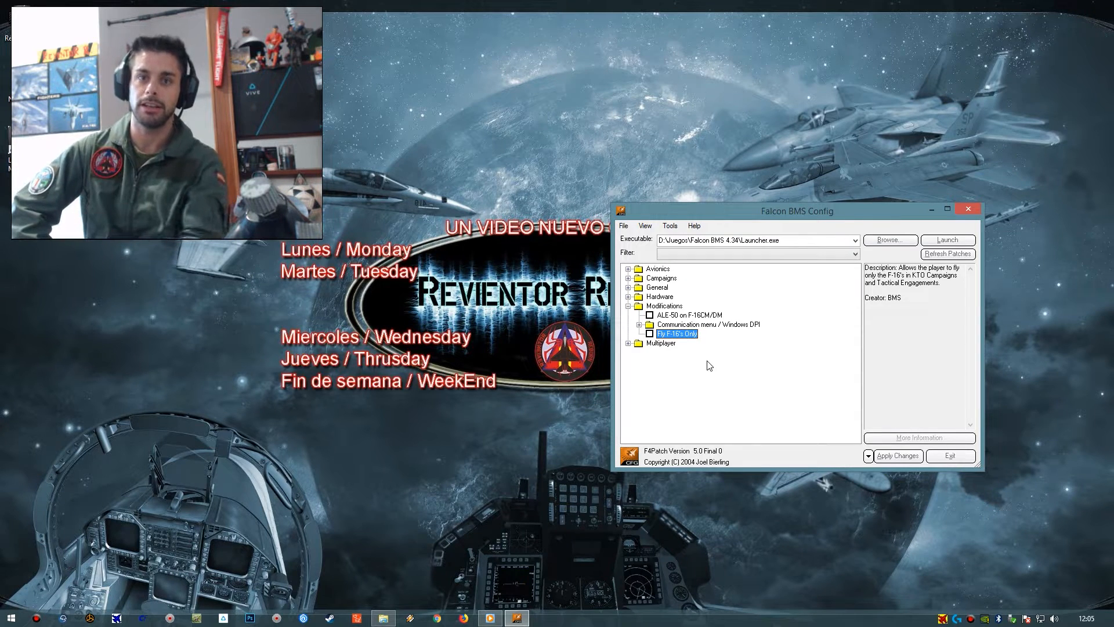
Collapse Modifications and expand Multiplayer together with its Startup Restricted group
key(Left)
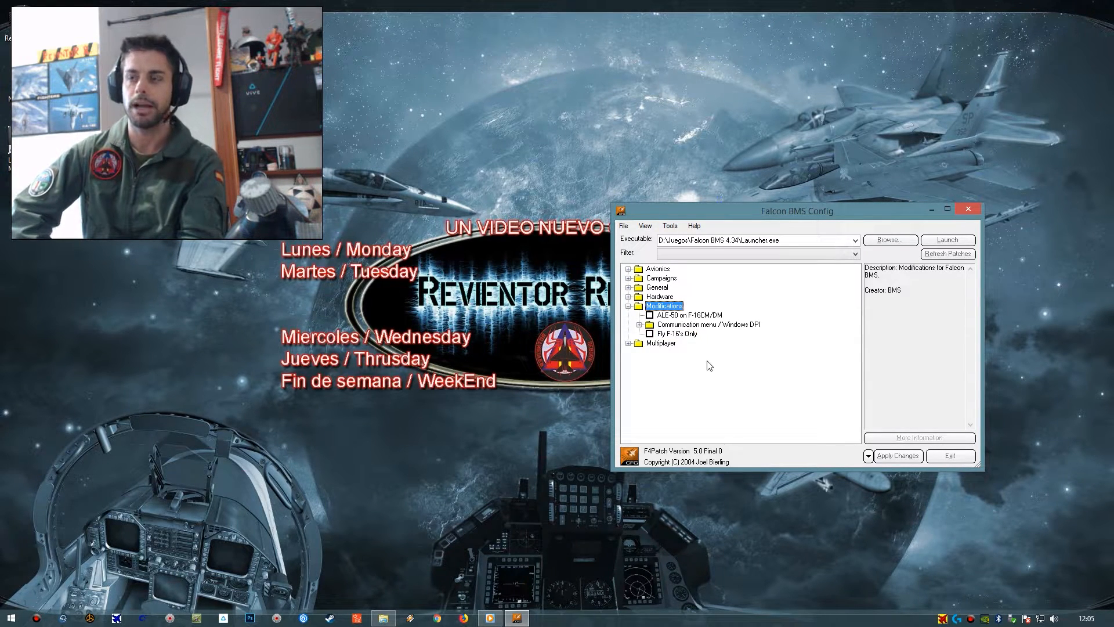
key(Left)
key(Down)
key(Right)
key(Down)
key(Down)
key(Down)
key(Down)
key(Down)
key(Down)
key(Down)
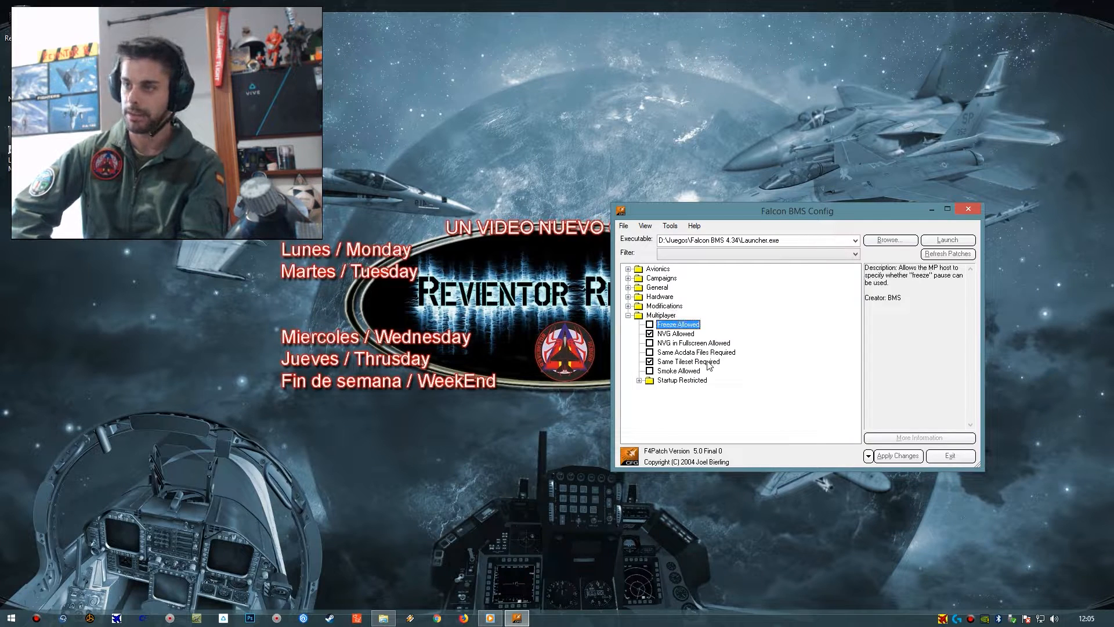
key(Right)
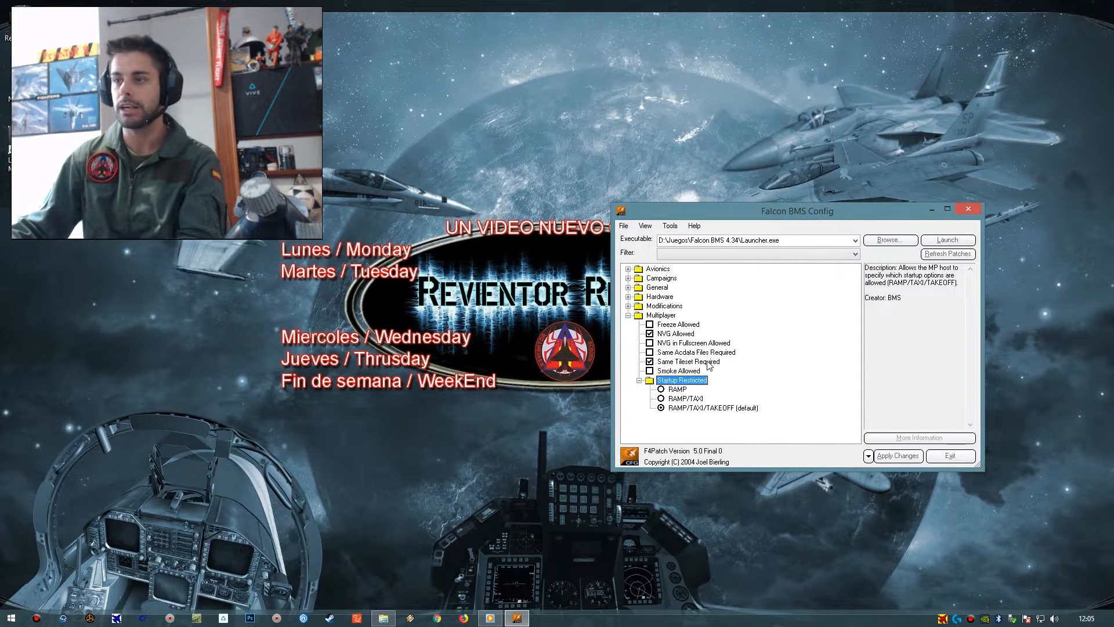
Read the Multiplayer descriptions of Freeze Allowed, NVG Allowed and NVG in Fullscreen Allowed
click(662, 315)
click(666, 324)
click(674, 335)
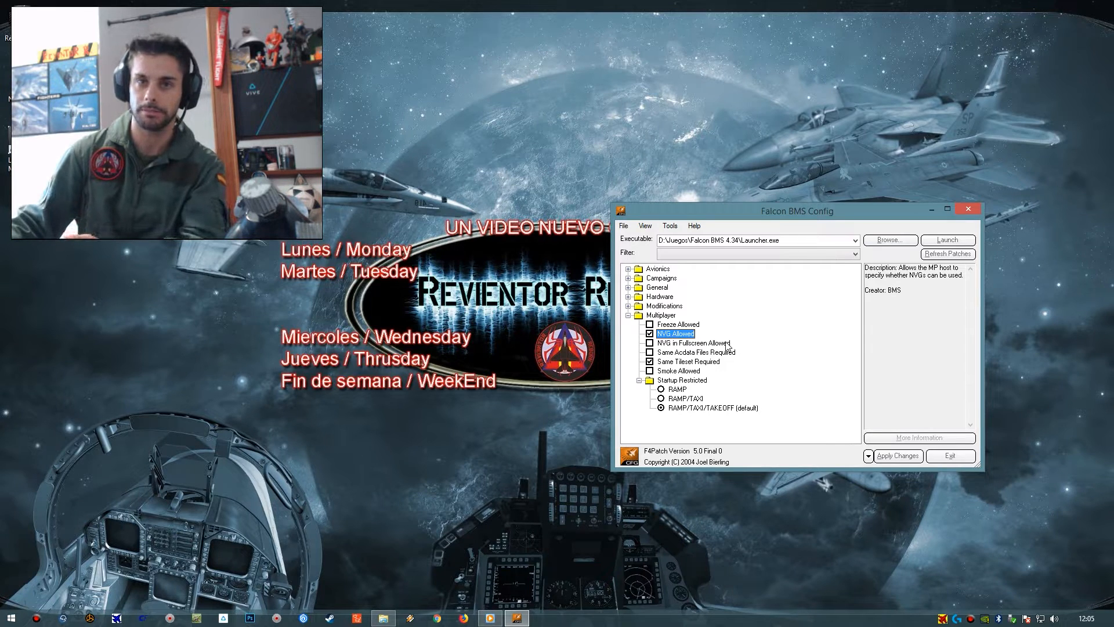
click(682, 324)
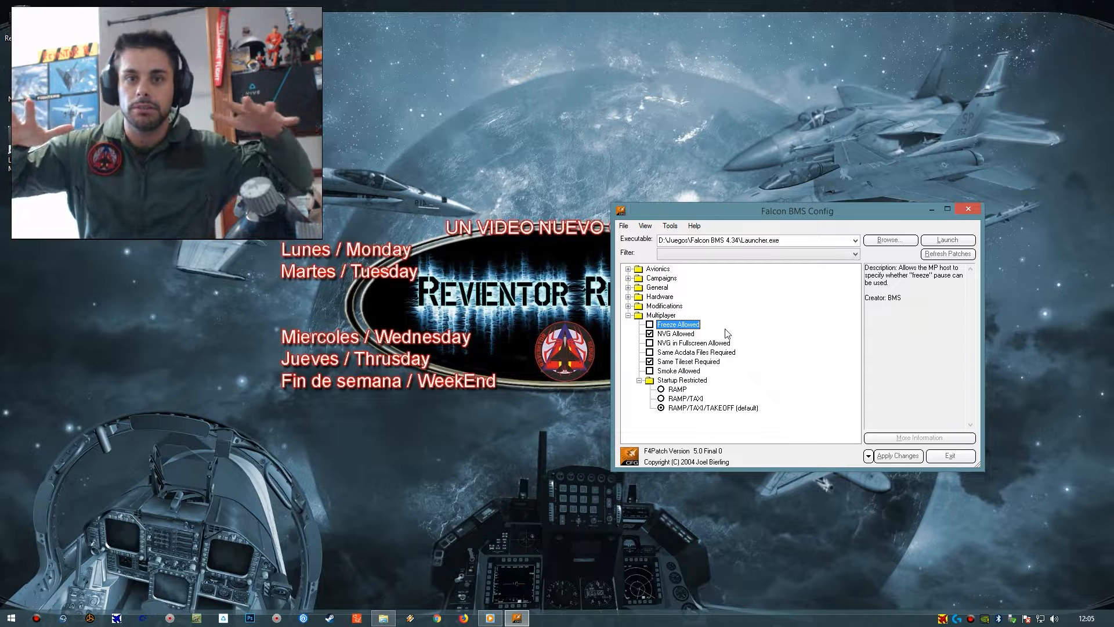
key(Down)
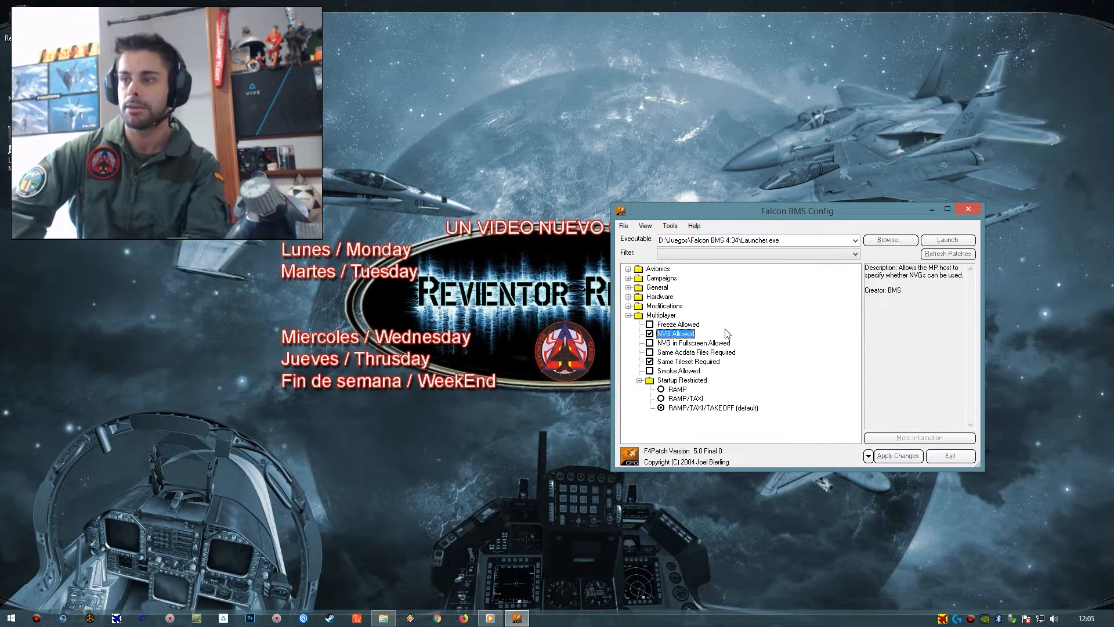
key(Down)
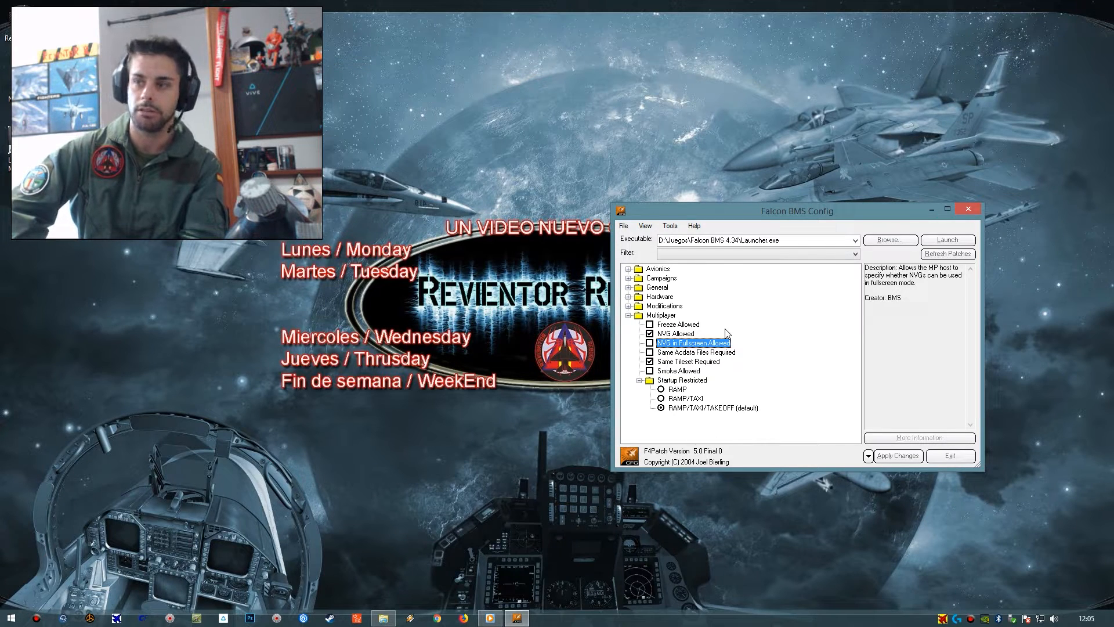
Read the description of Same Acdata Files Required, highlighting the words "Anti-Cheat system"
key(Down)
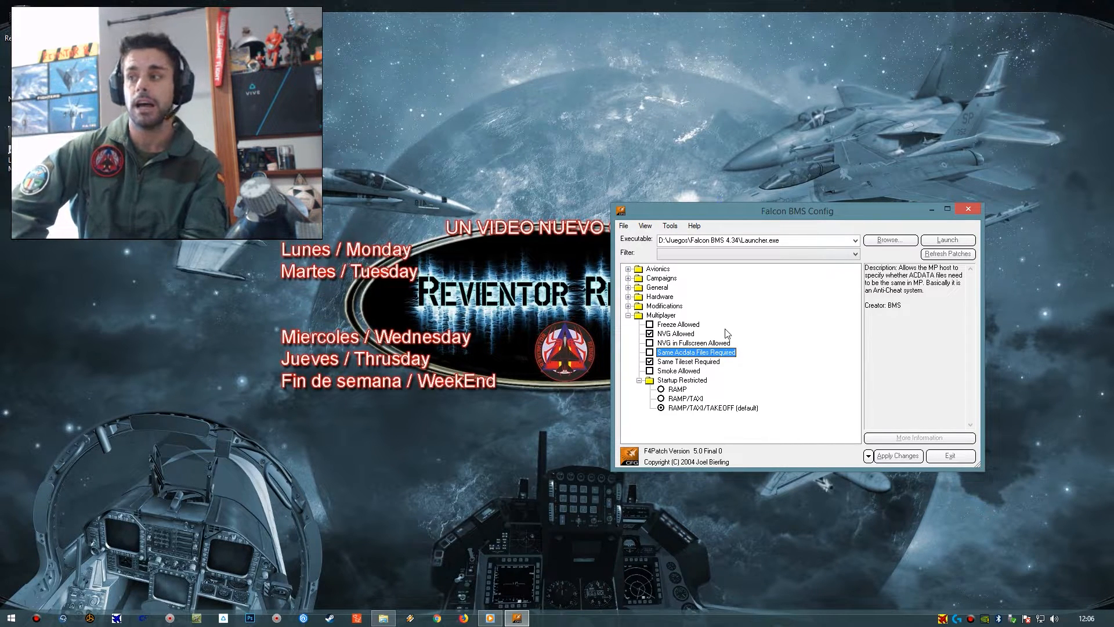
mouse_move(870, 296)
mouse_down()
mouse_move(923, 293)
mouse_move(890, 290)
mouse_up()
click(928, 296)
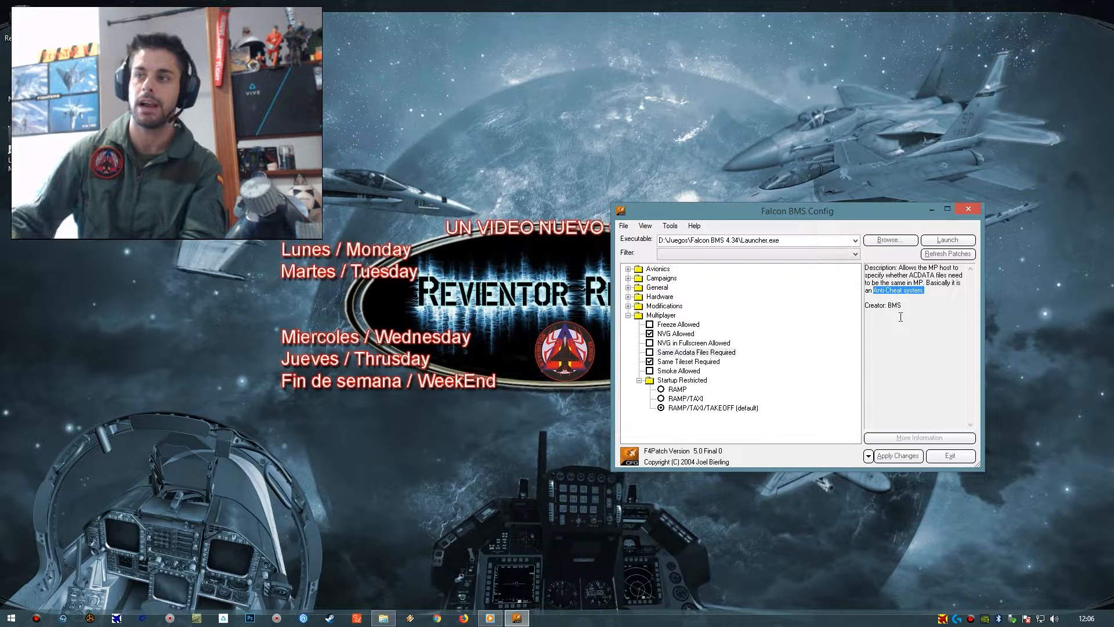
click(720, 354)
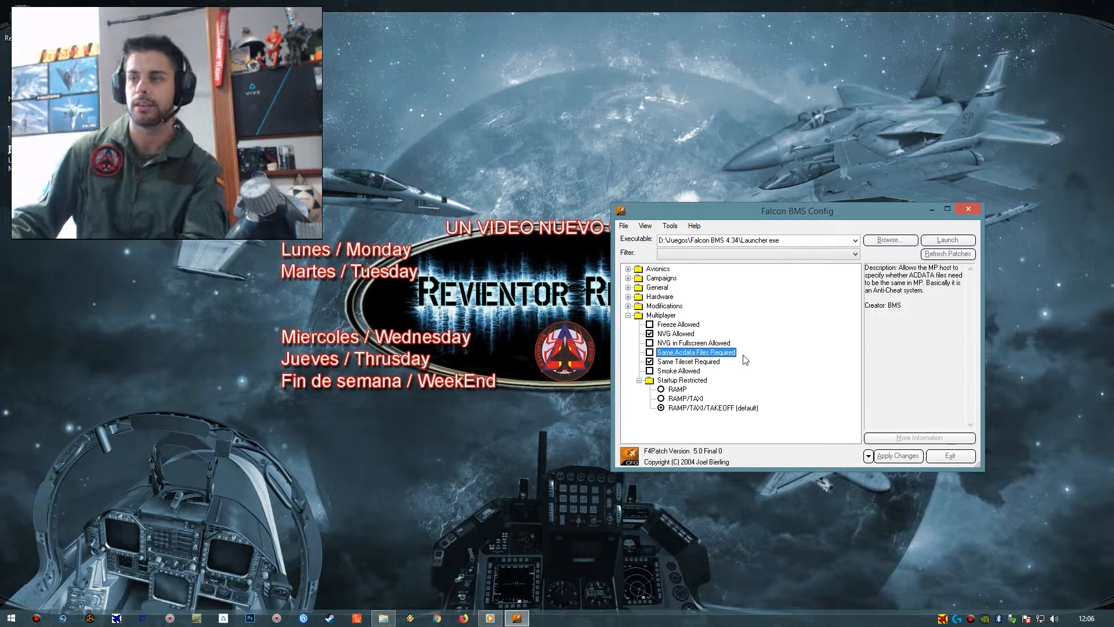
Read the descriptions of Same Tileset Required and Smoke Allowed
key(Down)
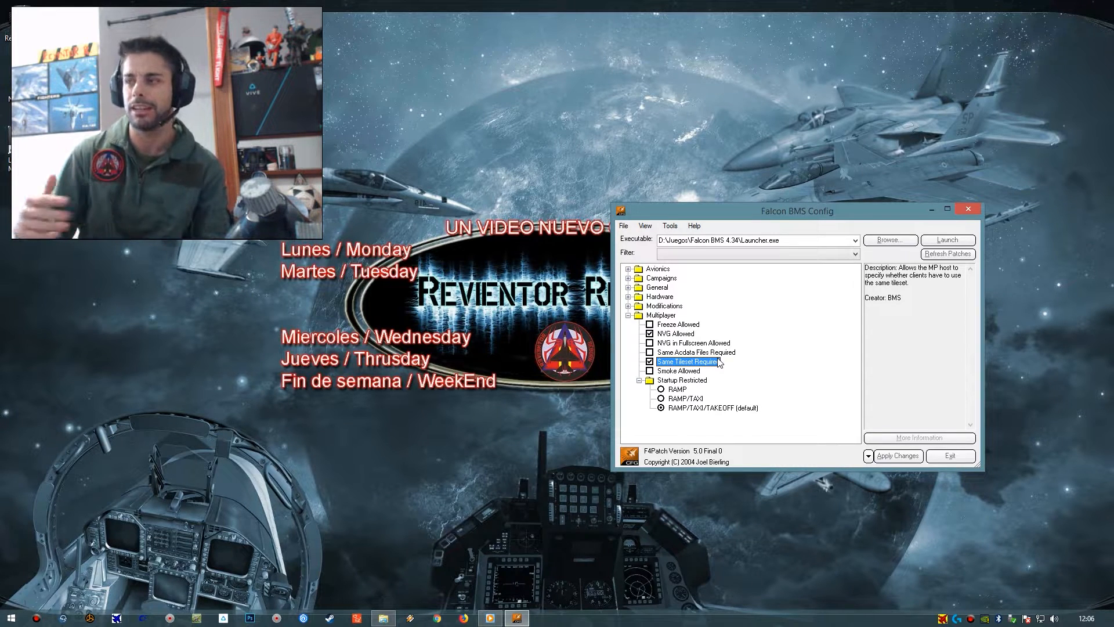
drag(907, 283, 886, 268)
click(672, 371)
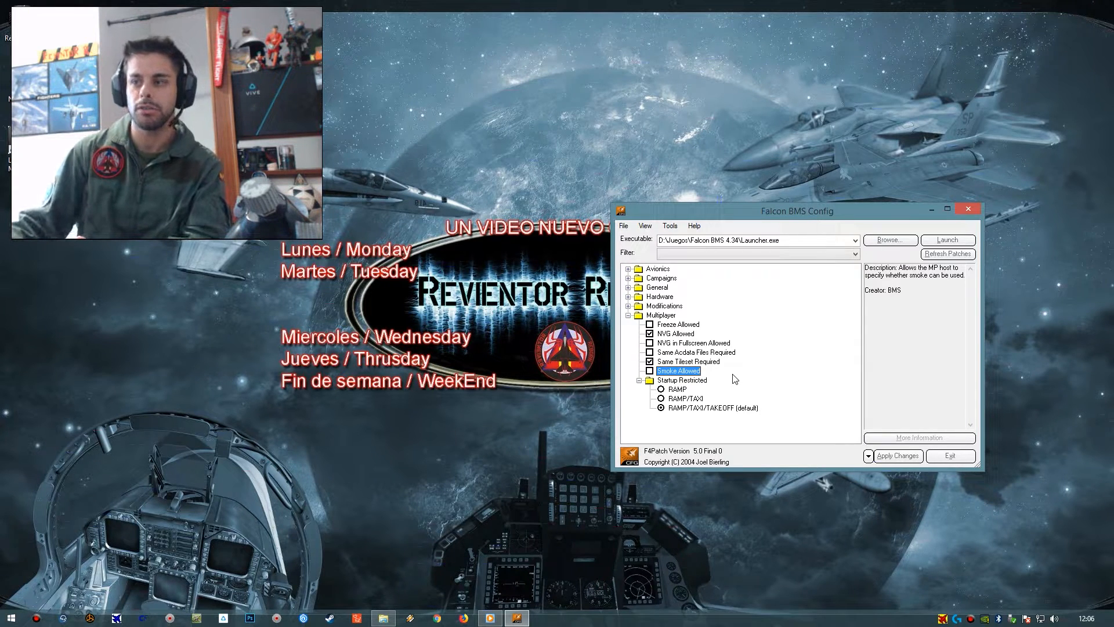
Read the descriptions of Startup Restricted and its RAMP, RAMP/TAXI and RAMP/TAXI/TAKEOFF options, and collapse the group
key(Down)
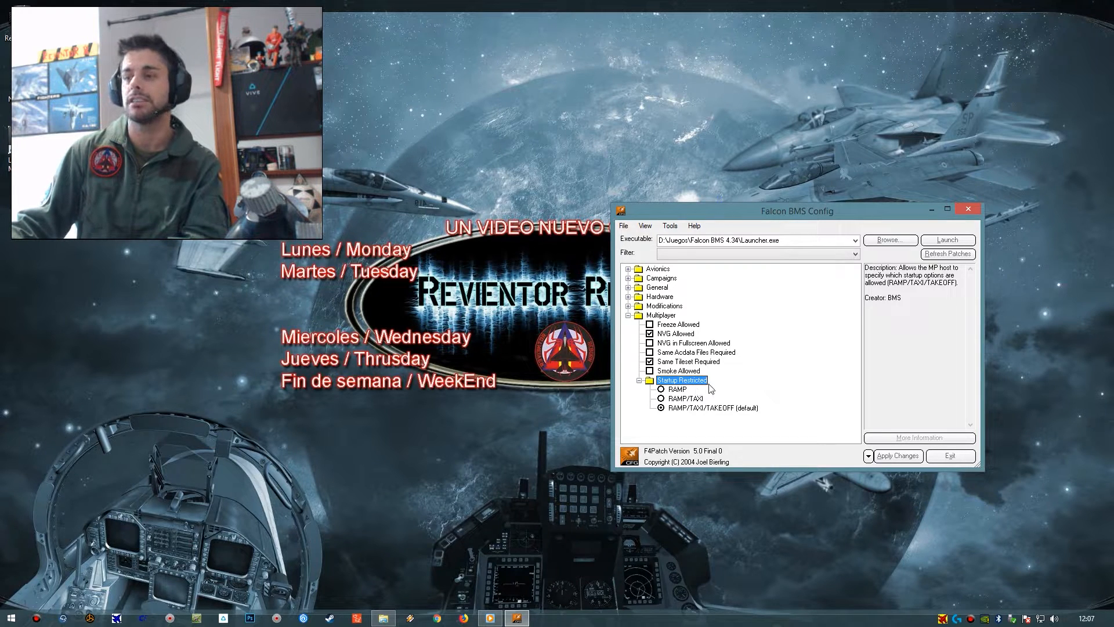
key(Down)
key(Down)
key(Down)
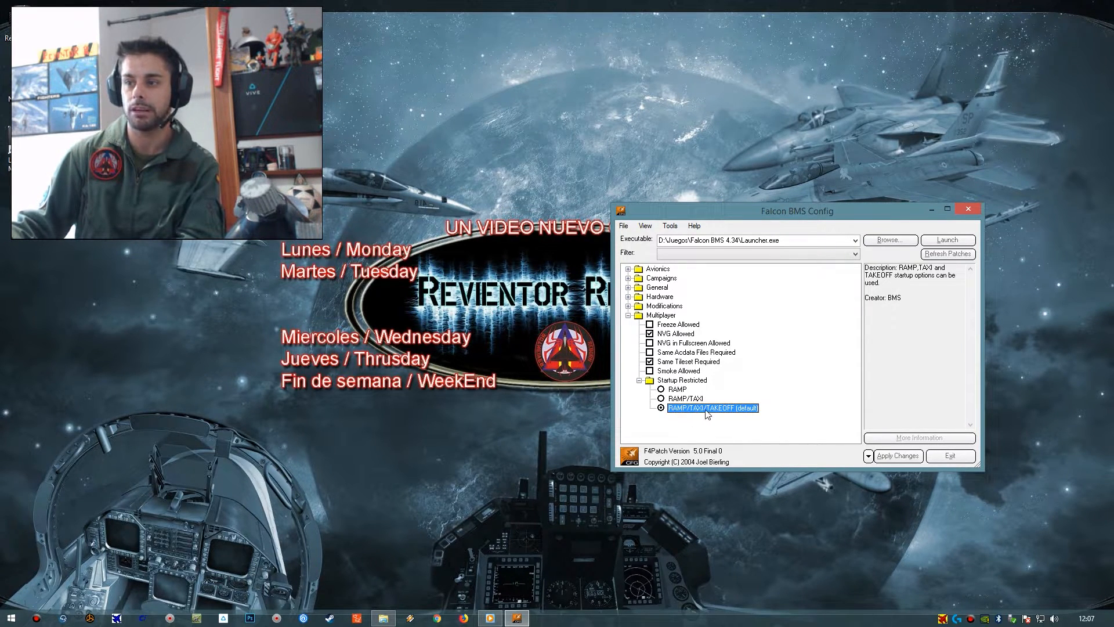
key(Up)
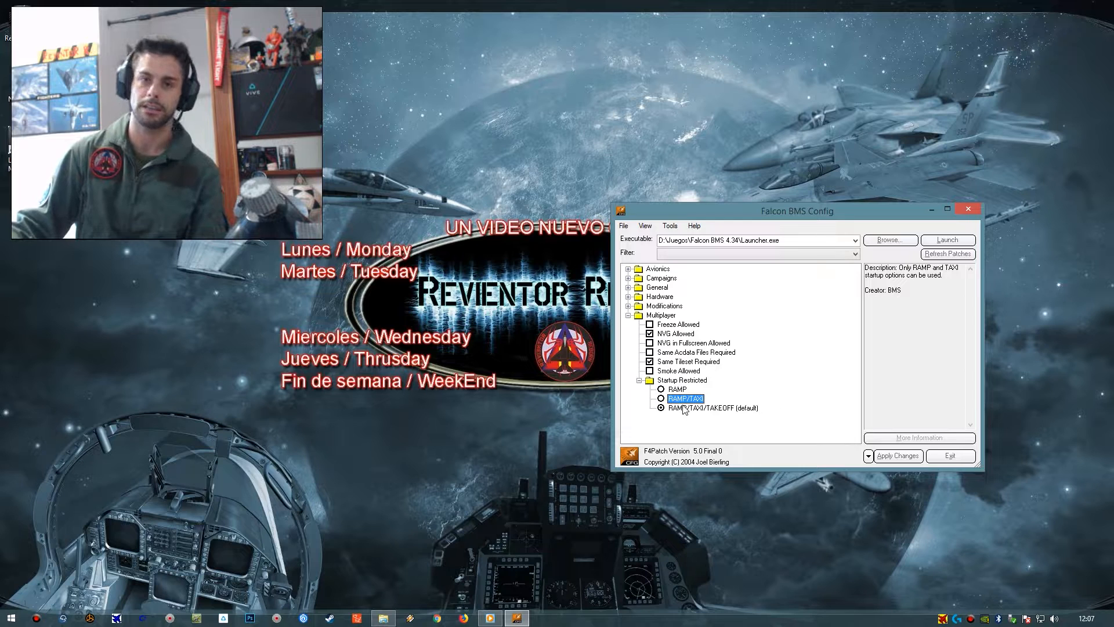
key(Up)
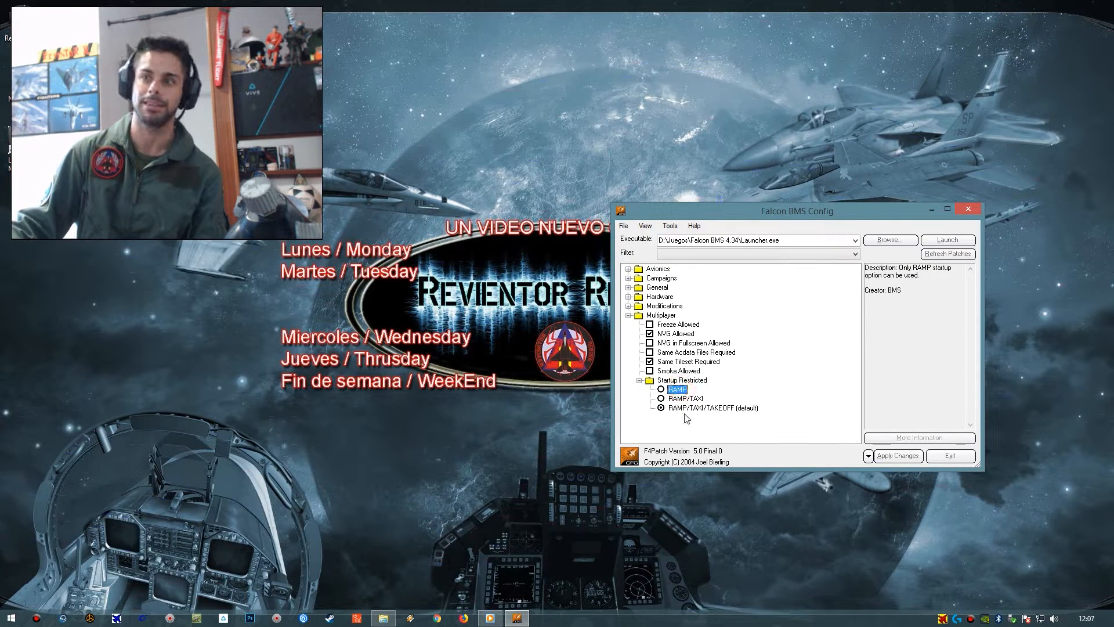
double_click(697, 380)
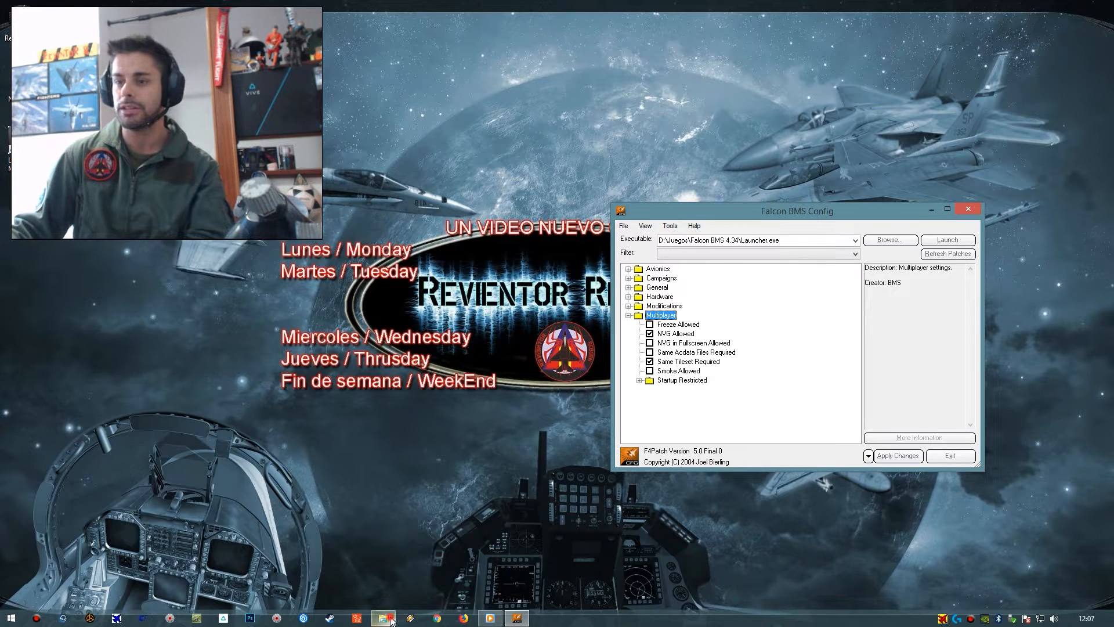
Switch to File Explorer and open the User folder inside Falcon BMS 4.34
click(383, 618)
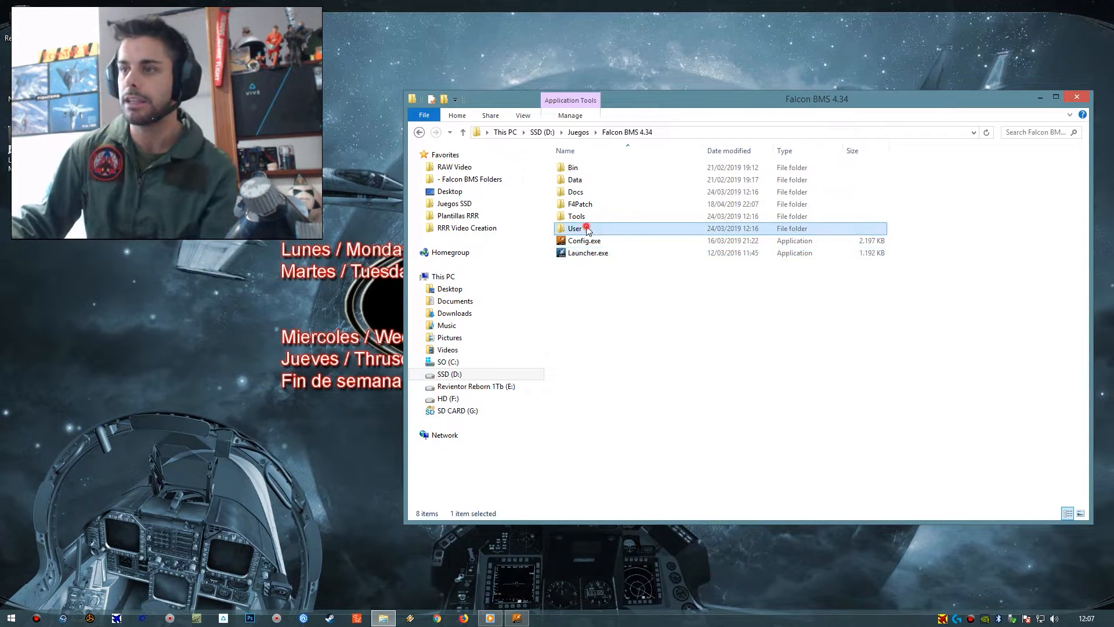
double_click(575, 228)
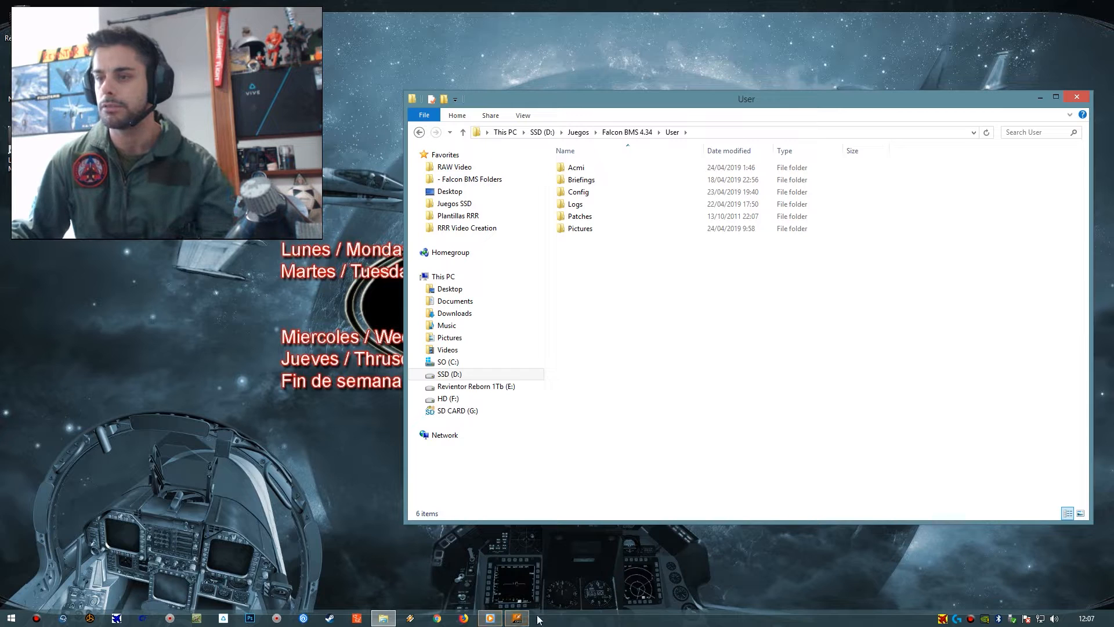
Return to Falcon BMS Config, expand General, view the Taxi Start at Ramp description, and move the window clear of the folder list
click(518, 619)
double_click(657, 288)
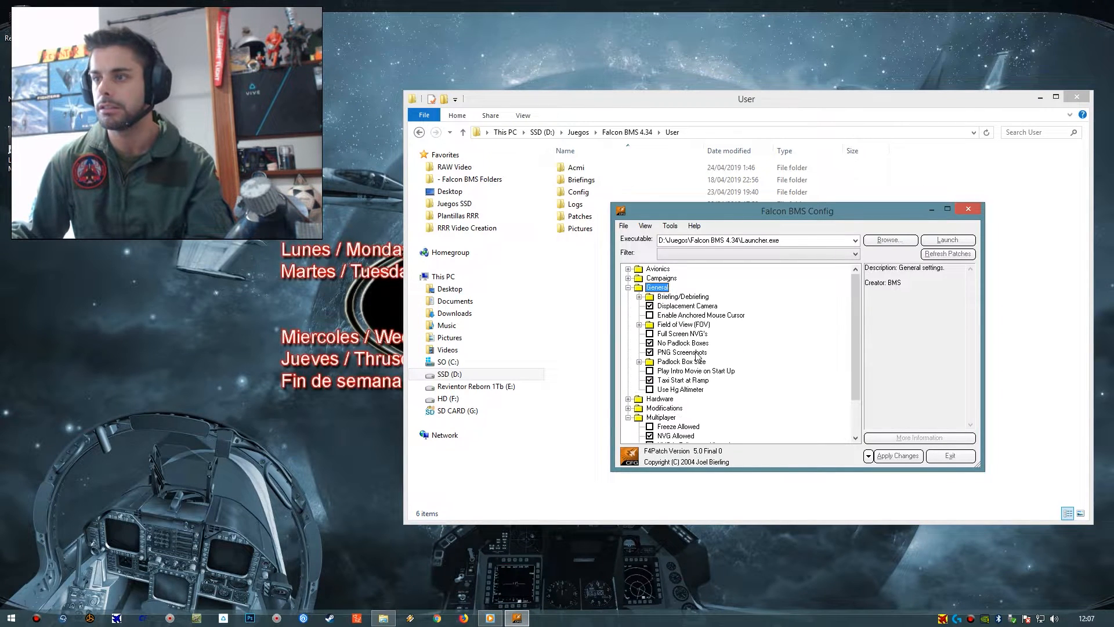
click(699, 380)
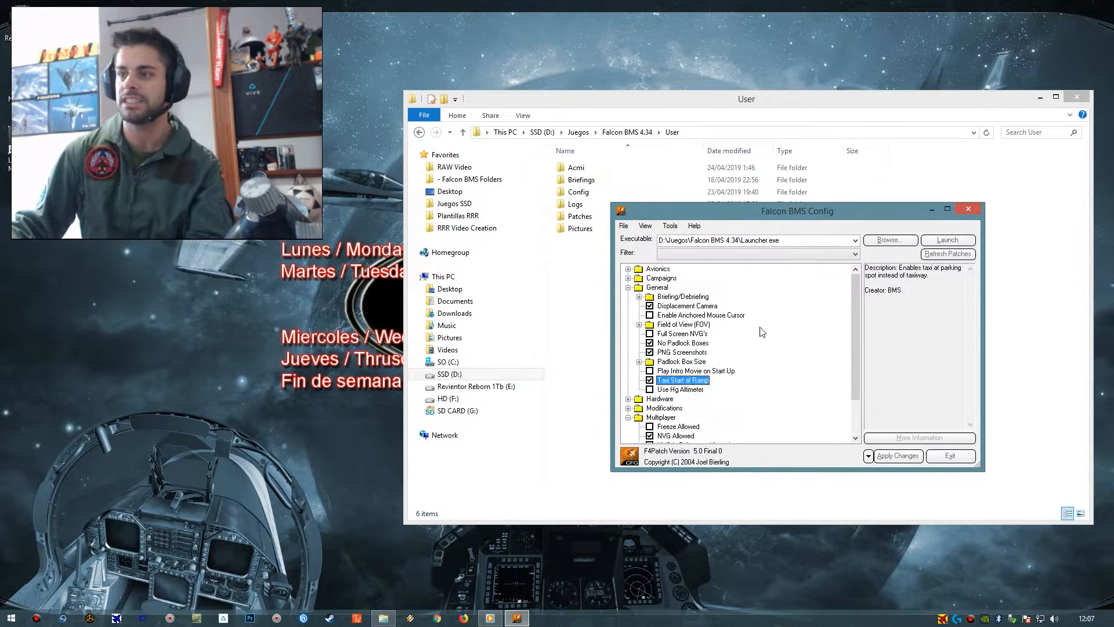
drag(801, 211, 859, 319)
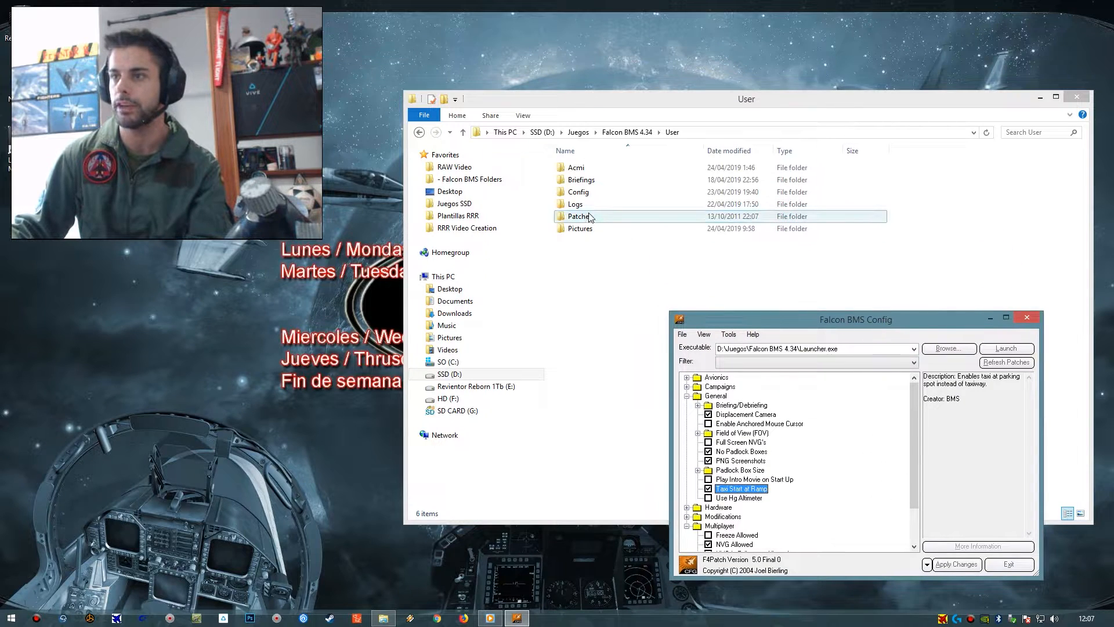
Open the Config folder in File Explorer and open falcon bms.cfg in Notepad, closing the mistakenly opened feedback.ini
click(572, 266)
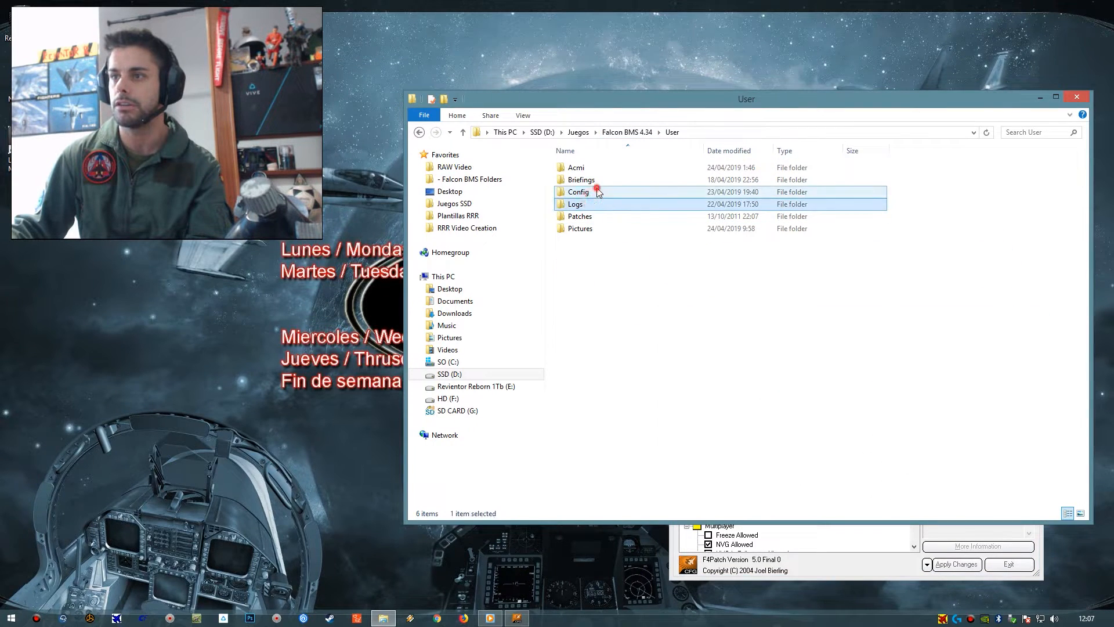
double_click(596, 190)
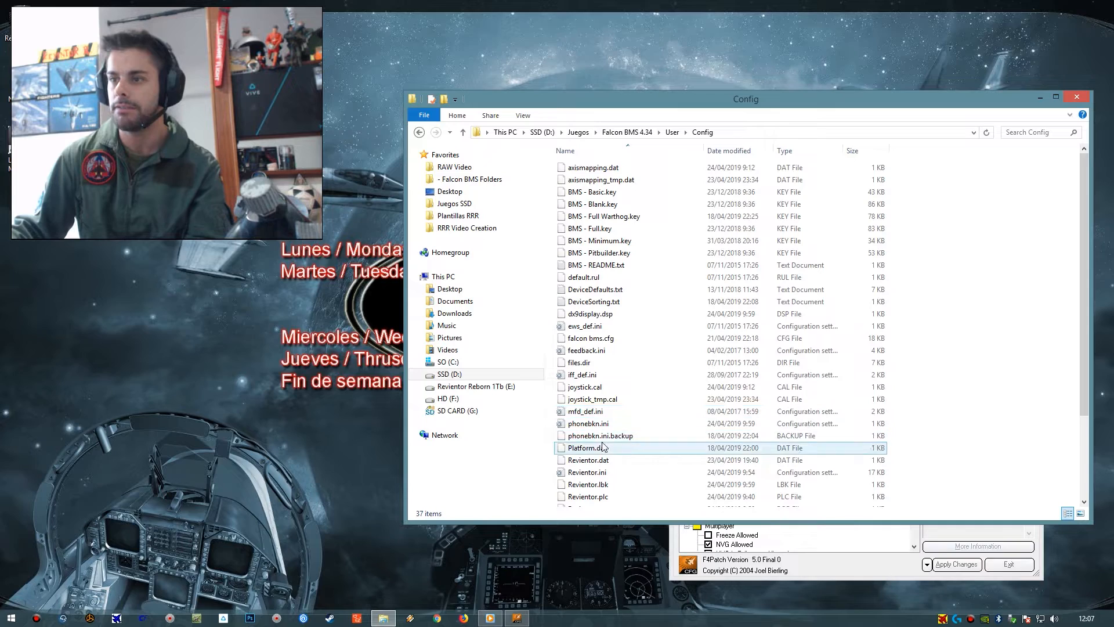
click(611, 338)
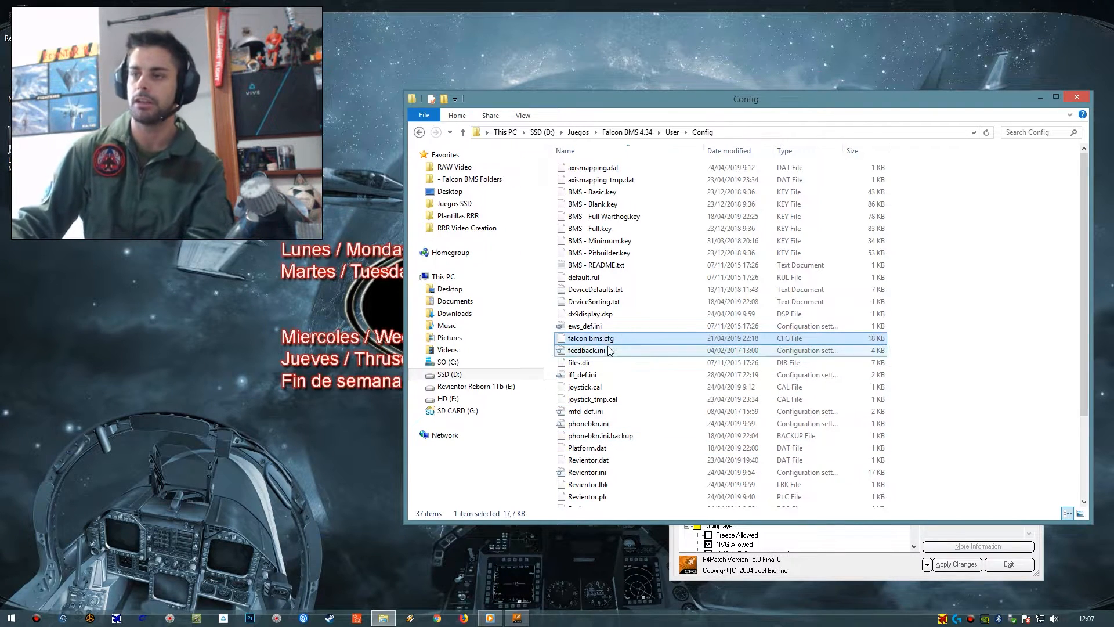
double_click(610, 351)
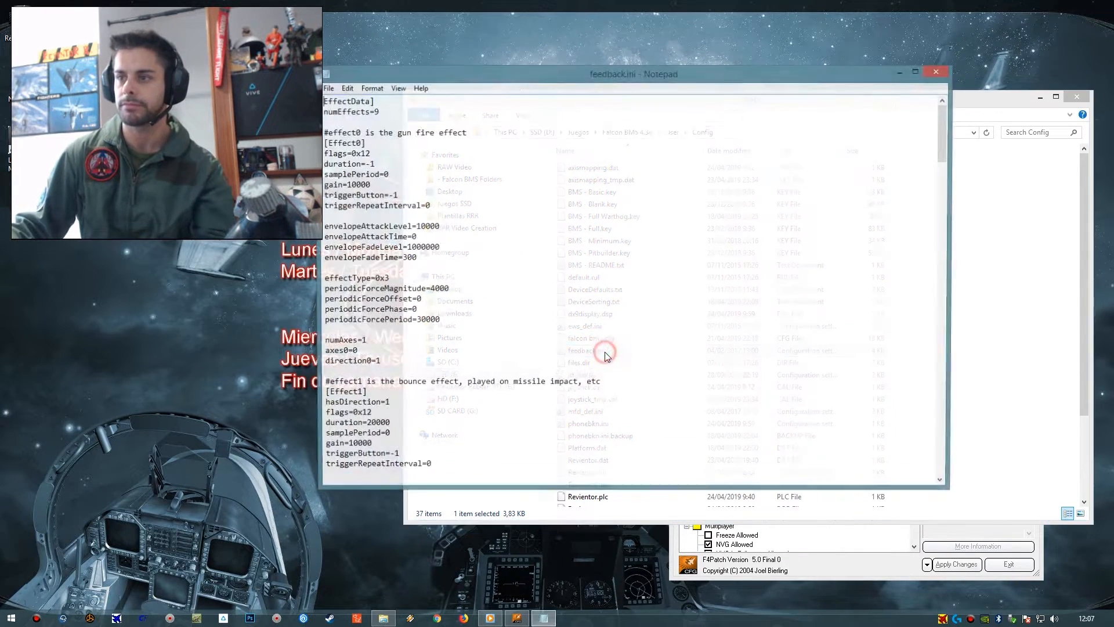
click(1022, 356)
drag(653, 339, 368, 328)
Move the restored-size falcon bms.cfg Notepad window over the File Explorer window
click(519, 74)
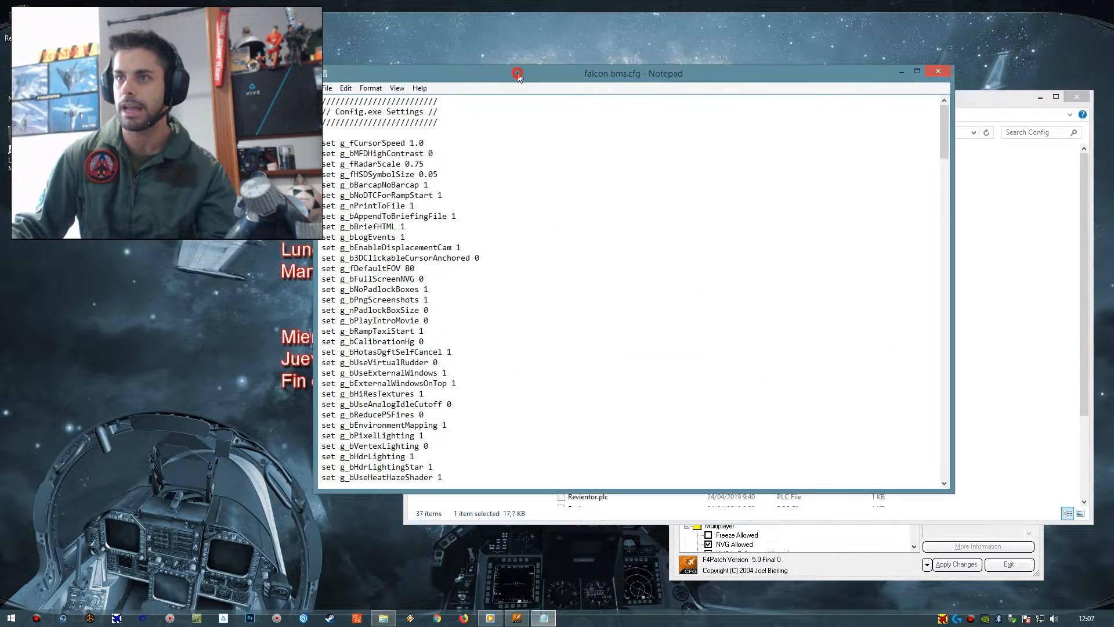
double_click(519, 74)
double_click(606, 7)
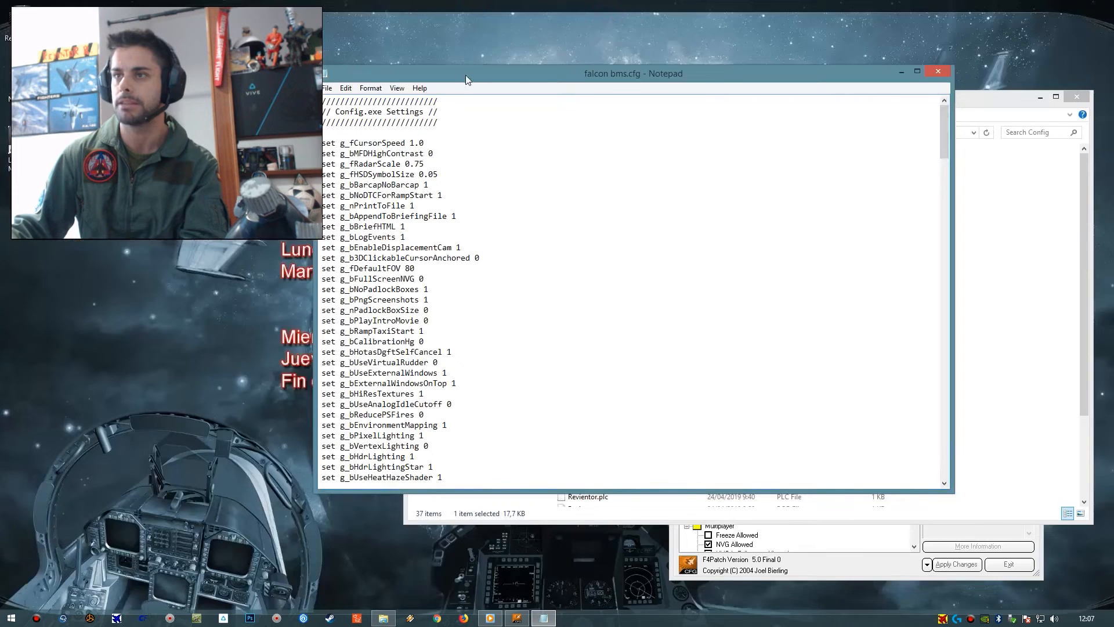
drag(466, 74, 569, 122)
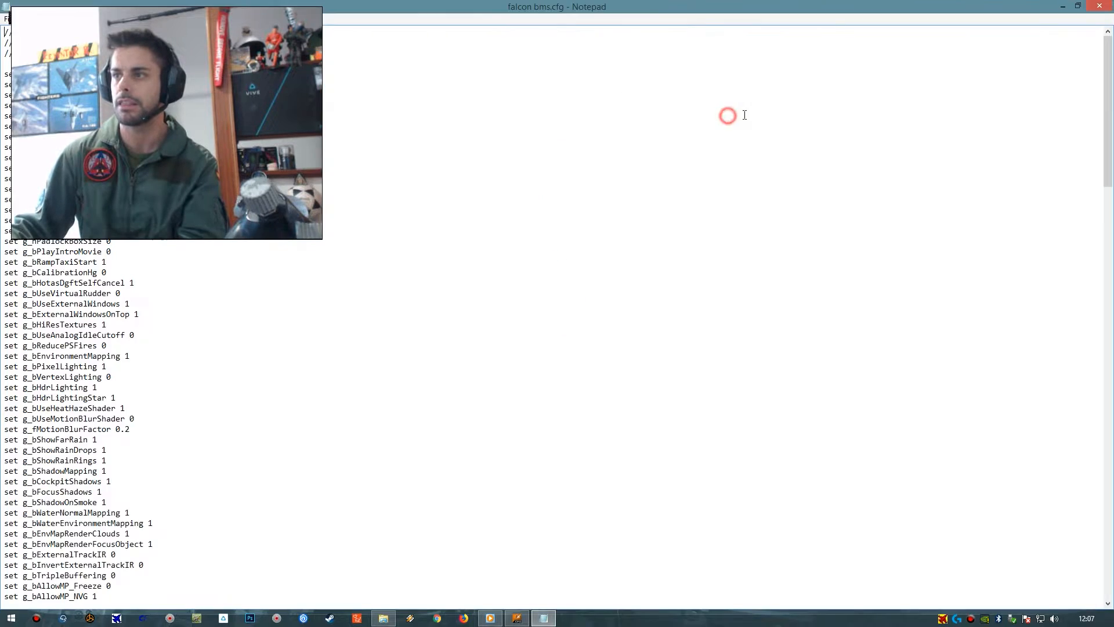
double_click(727, 112)
double_click(730, 4)
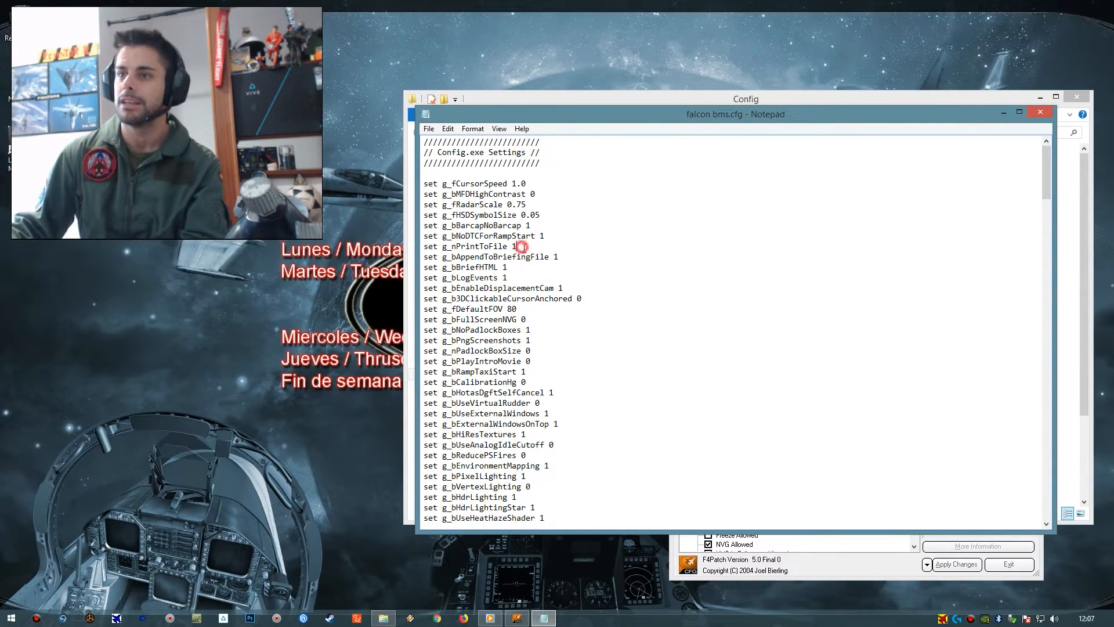
Find the MP Settings section in falcon bms.cfg and highlight the g_nTaxiLaunchTime line
scroll(530, 313, down, 12)
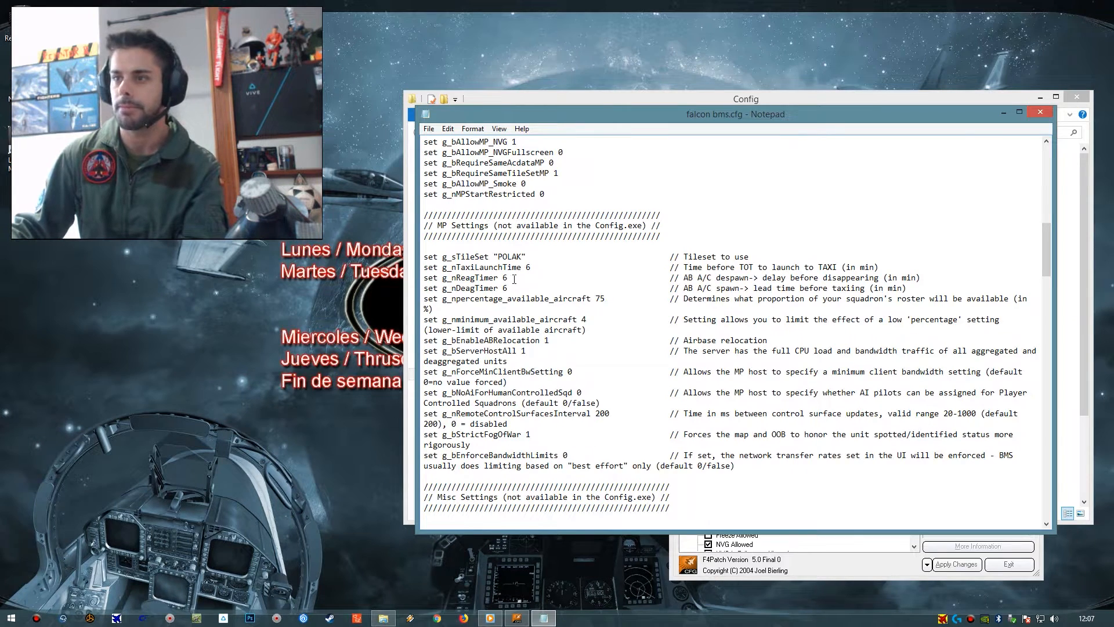
drag(535, 268, 424, 268)
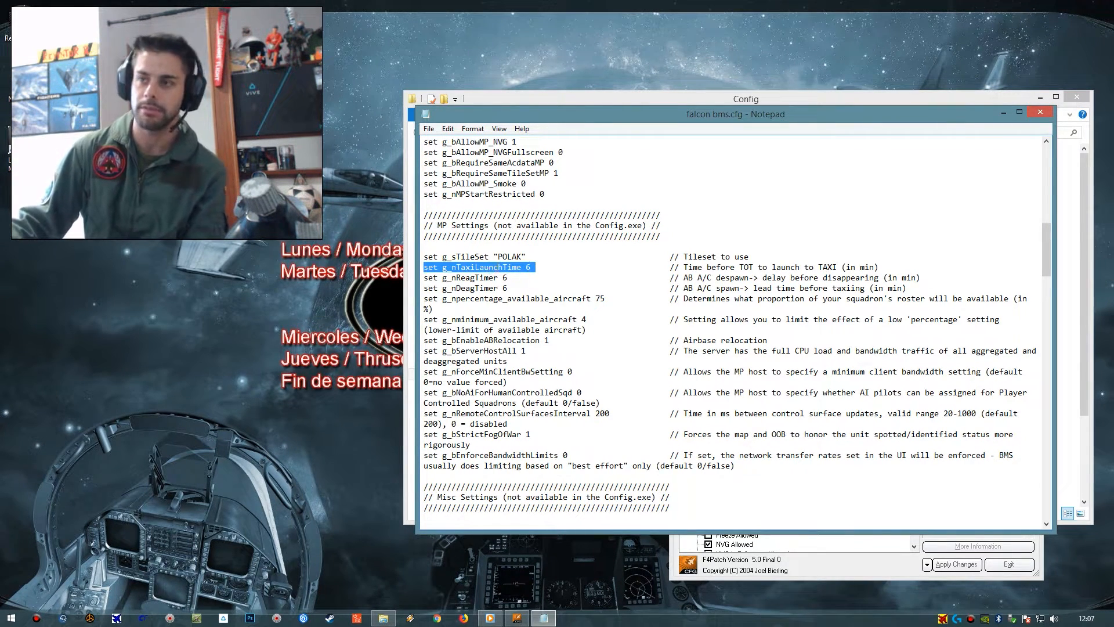
Highlight the g_nTaxiLaunchTime name and its value in the MP Settings section to examine the setting
click(531, 268)
double_click(528, 268)
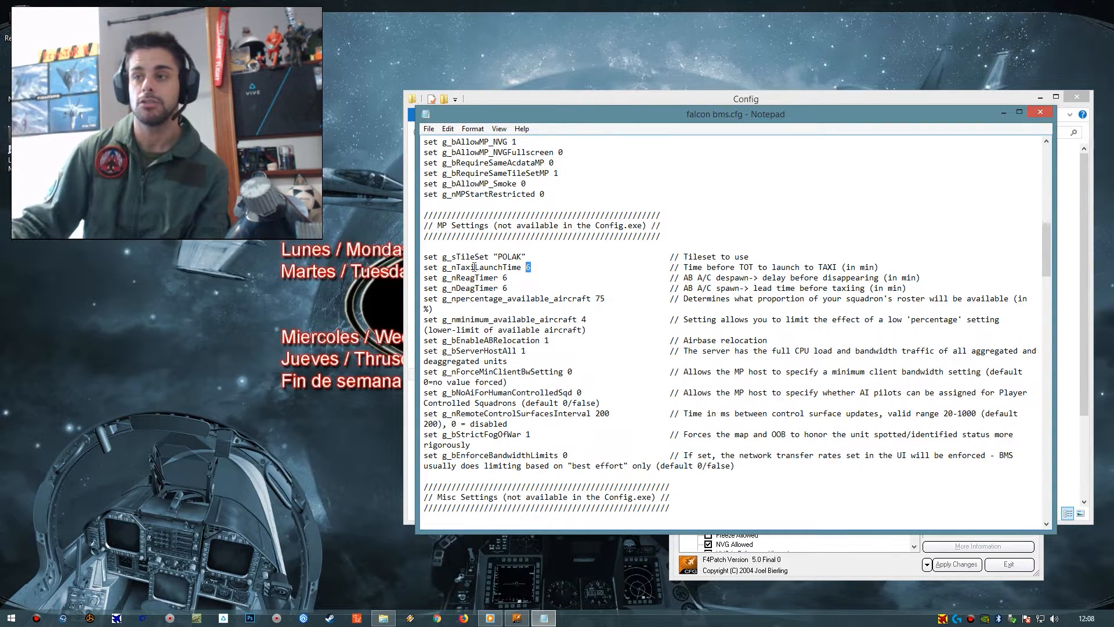
click(528, 267)
double_click(528, 266)
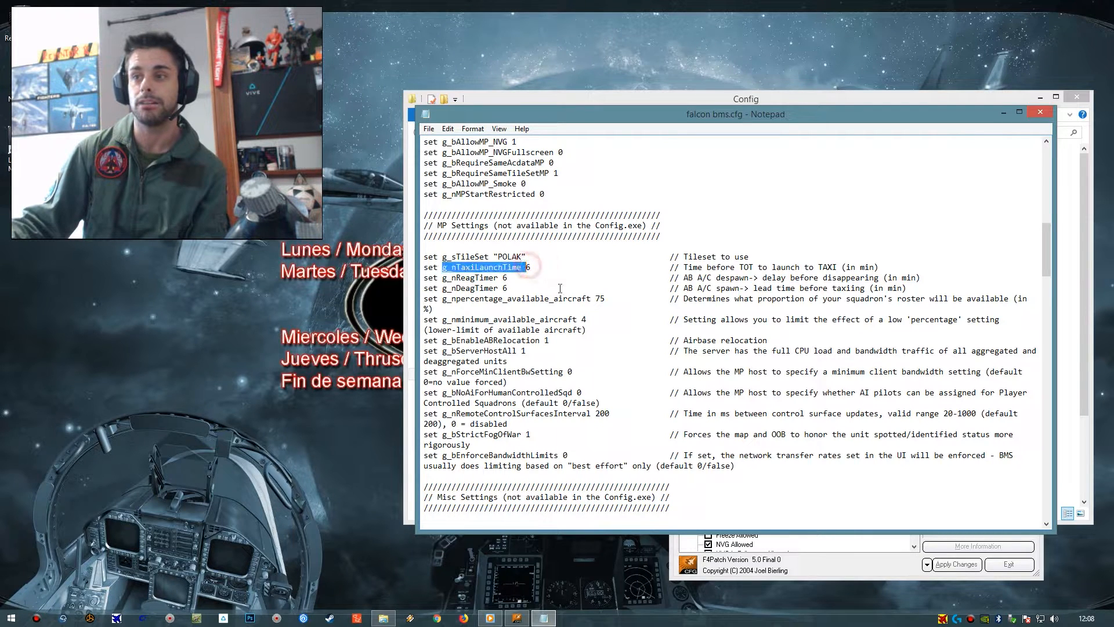
click(528, 267)
double_click(528, 267)
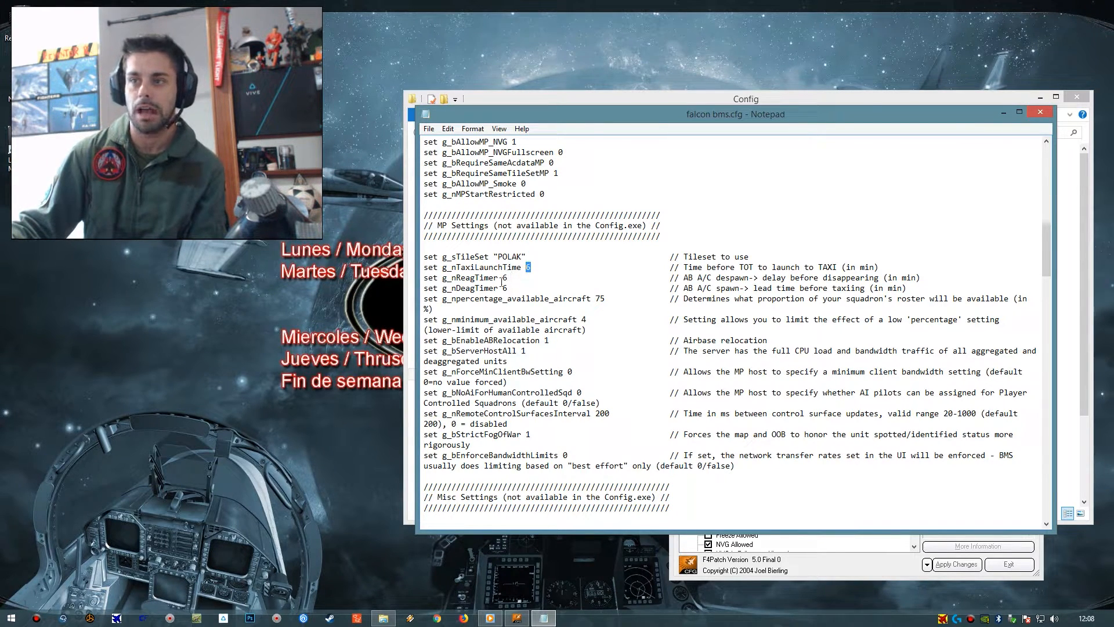
Highlight the g_nReagTimer and g_nDeagTimer names in turn to examine these timer settings, then clear the selection
drag(509, 288, 424, 277)
click(425, 277)
double_click(472, 278)
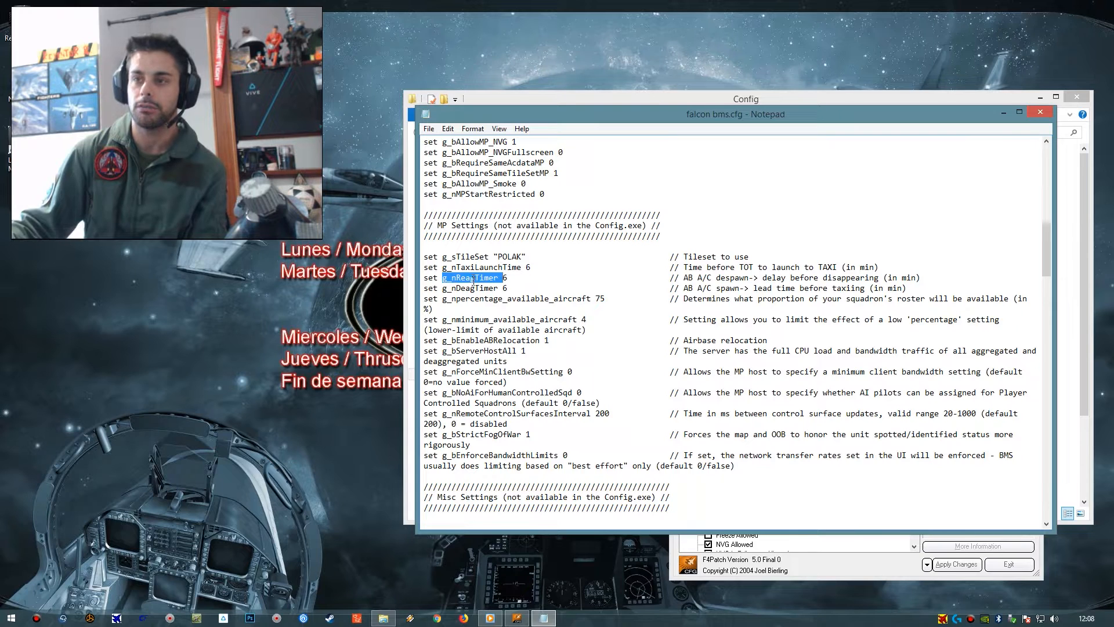
double_click(471, 288)
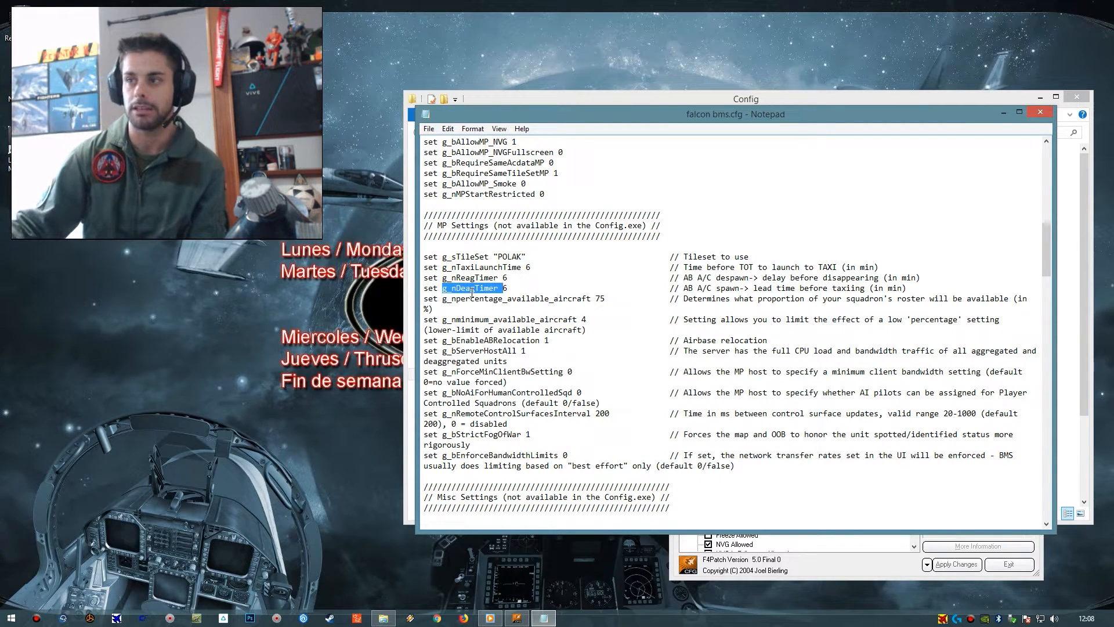
click(519, 269)
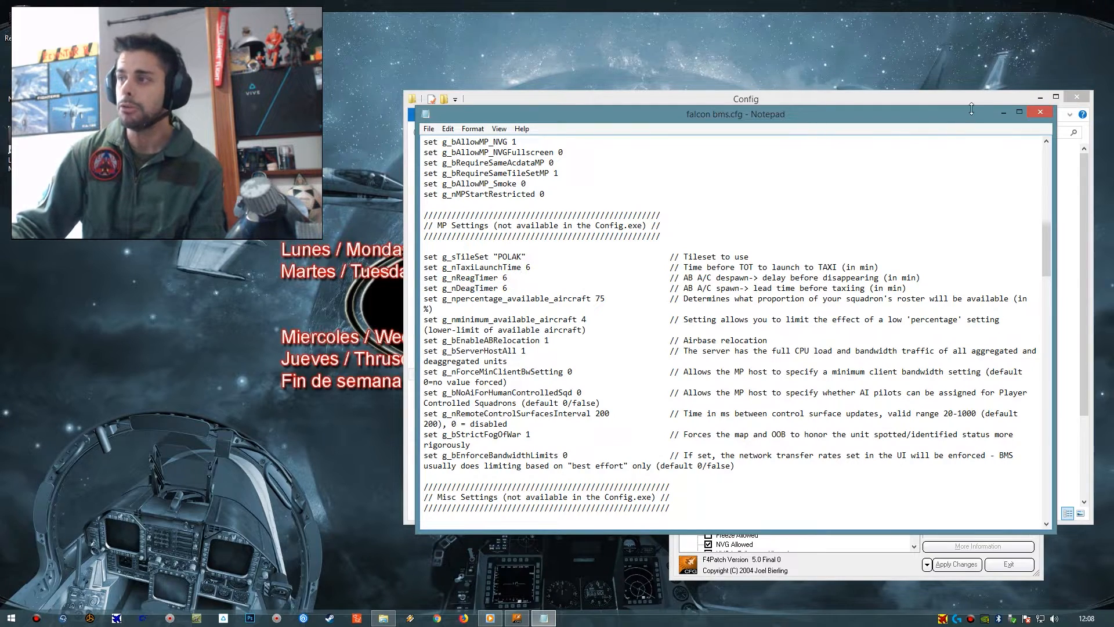
Close falcon bms.cfg and the Config folder window, and move the Falcon BMS Config window nearer the middle of the desktop
click(1036, 113)
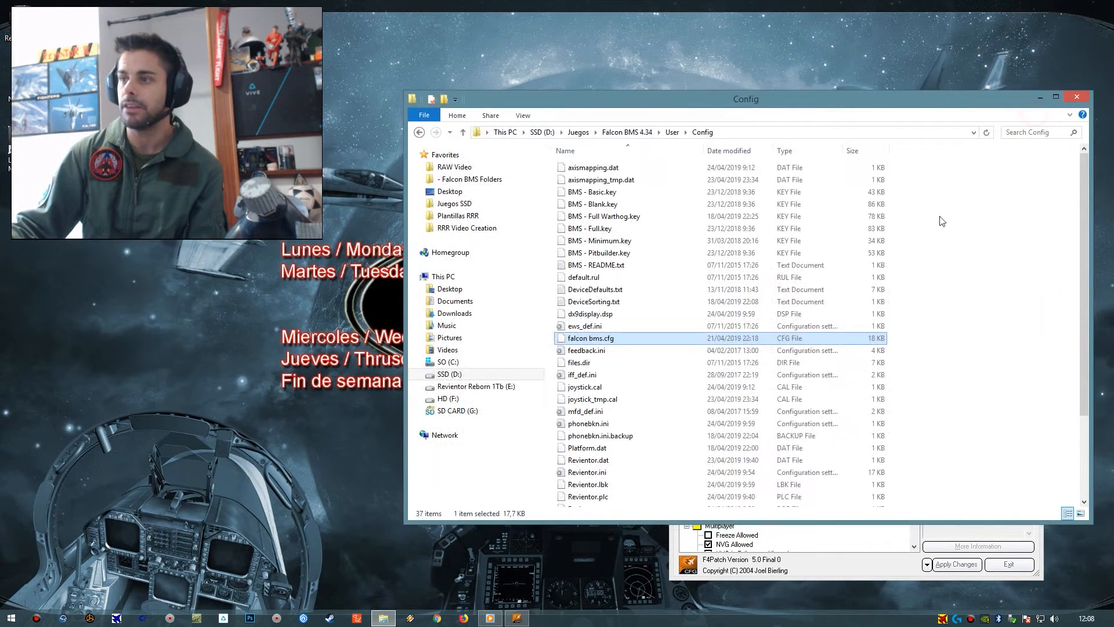
click(1076, 100)
drag(879, 317, 880, 290)
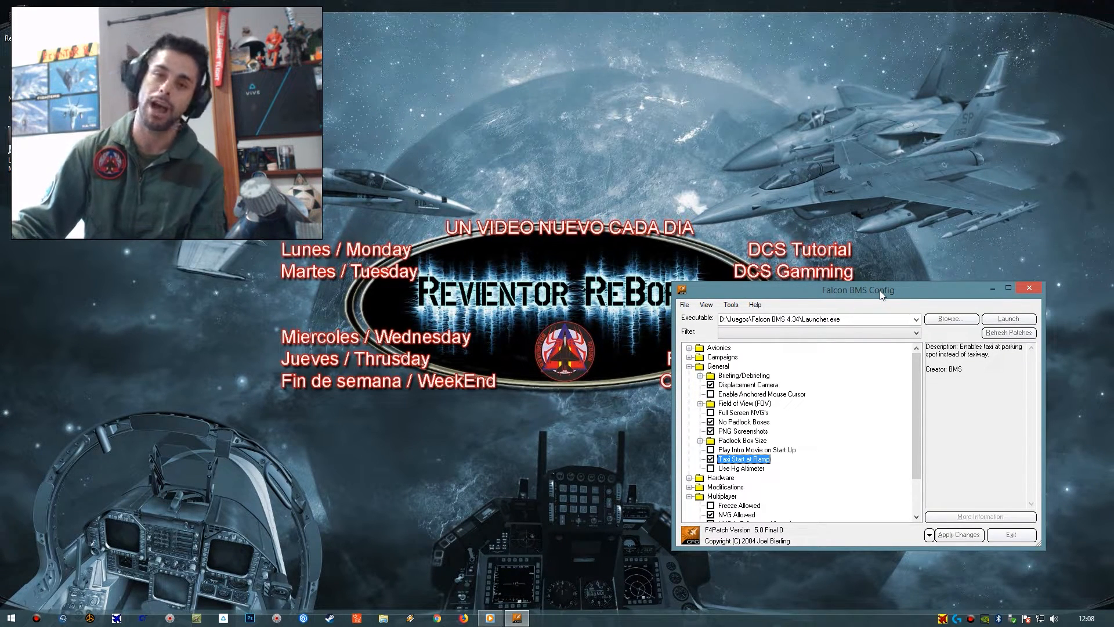
drag(880, 290, 834, 255)
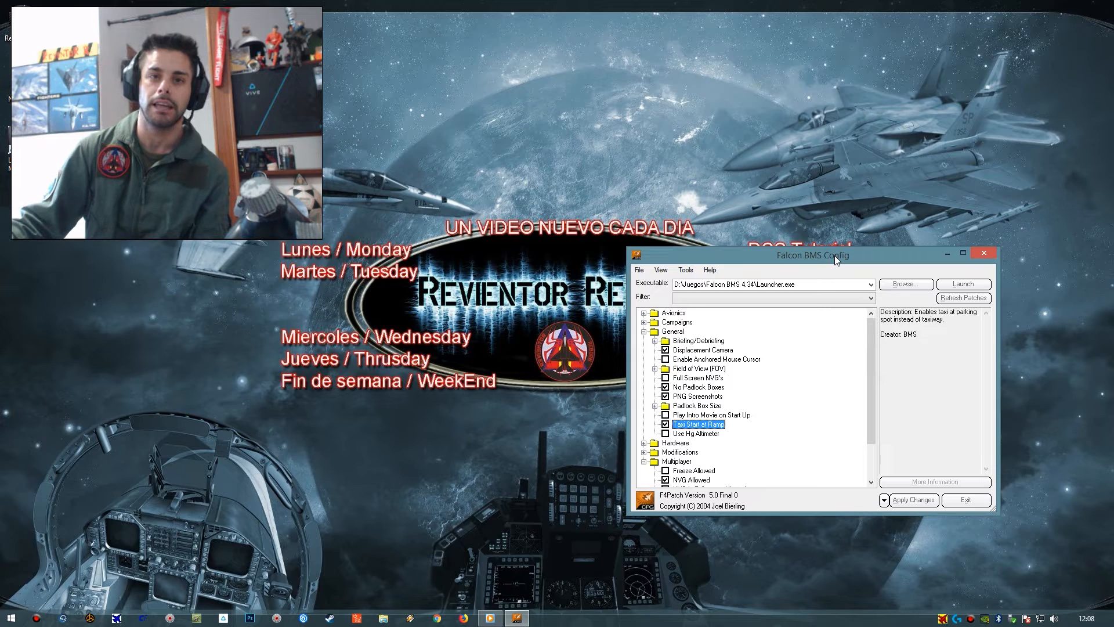